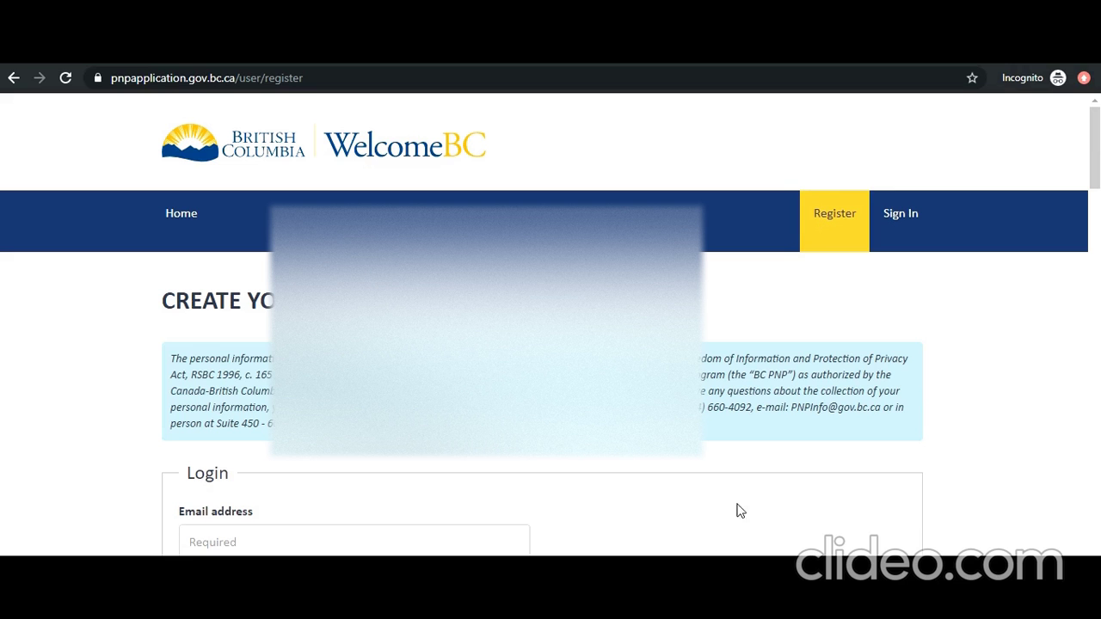
Step: Paste the e-mail address into the confirmation field and enter a User ID
key(Page_Down)
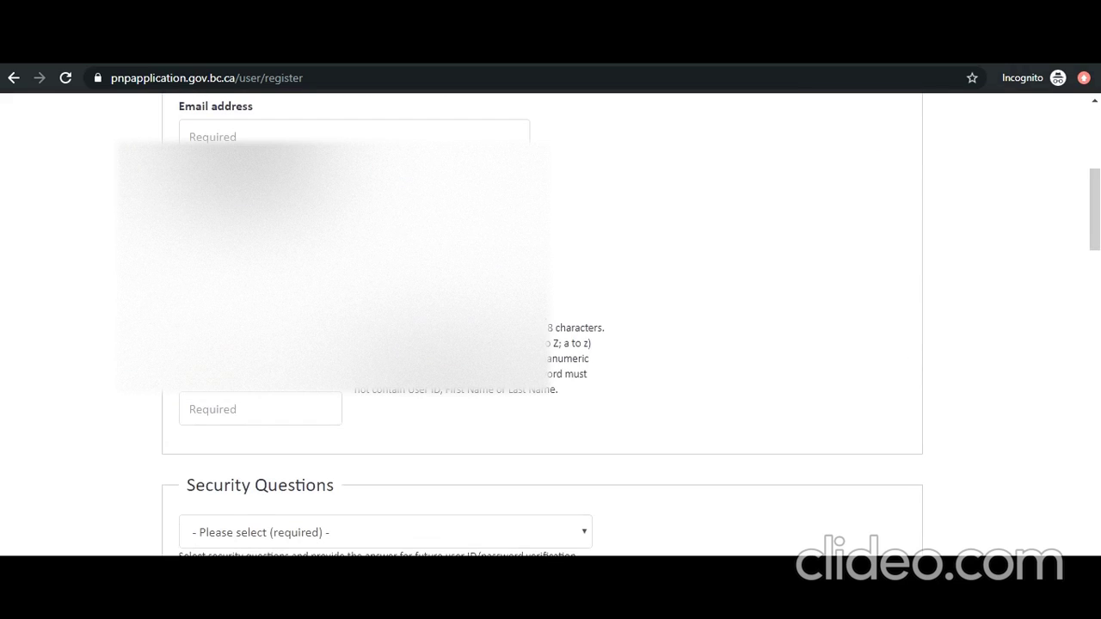
scroll(339, 494, up, 5)
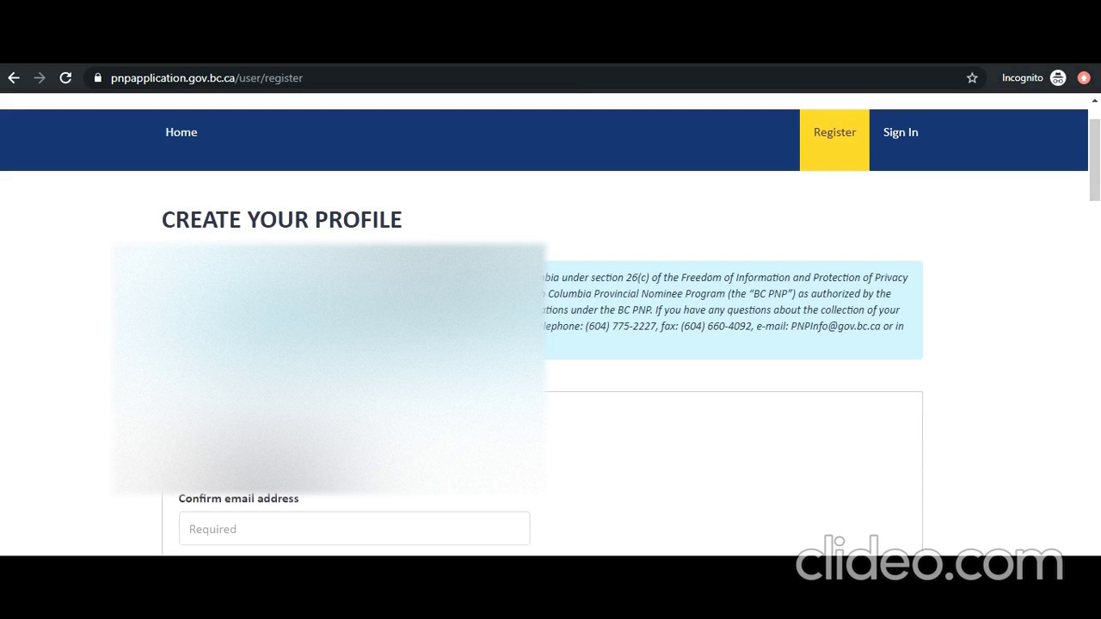
key(ctrl+v)
scroll(695, 511, down, 2)
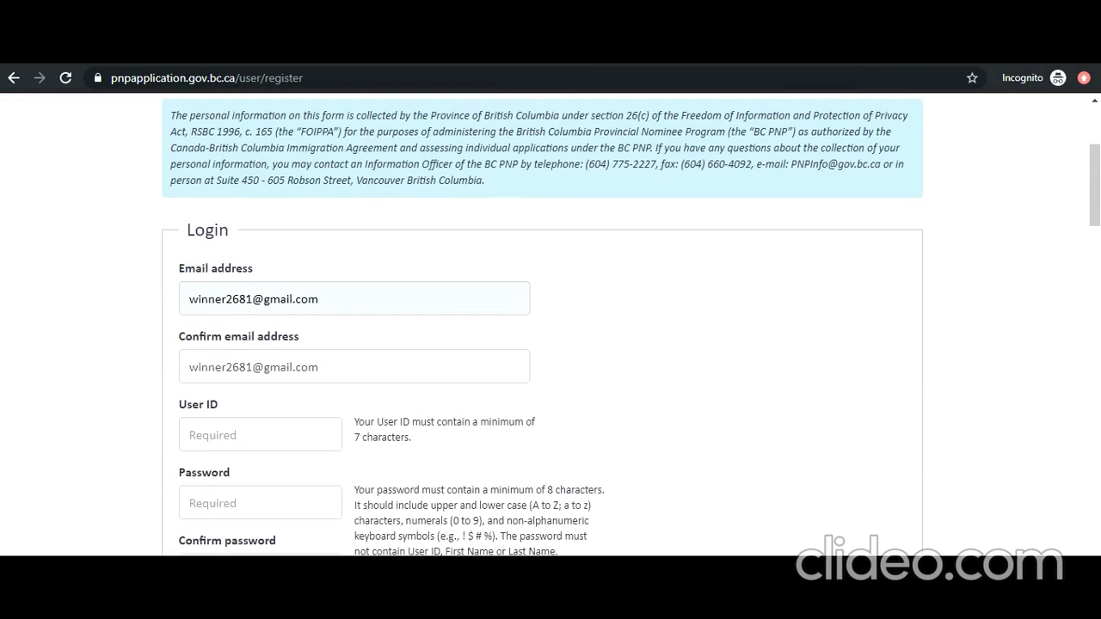
key(Tab)
text(winner2681)
scroll(624, 510, down, 3)
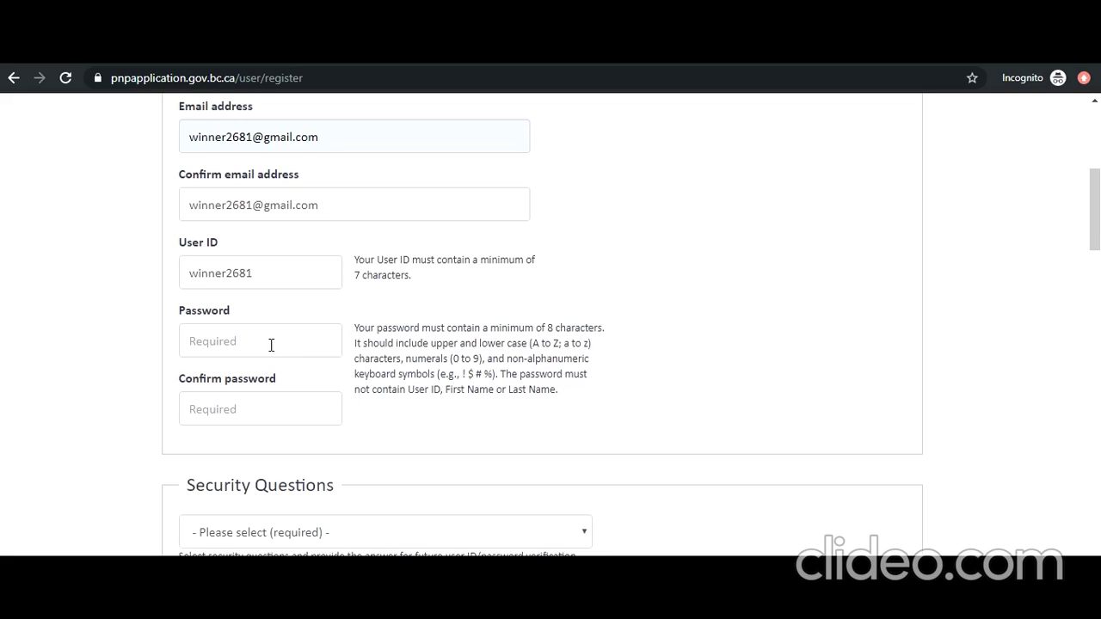
Step: Enter the account password in both Password and Confirm password fields
click(203, 344)
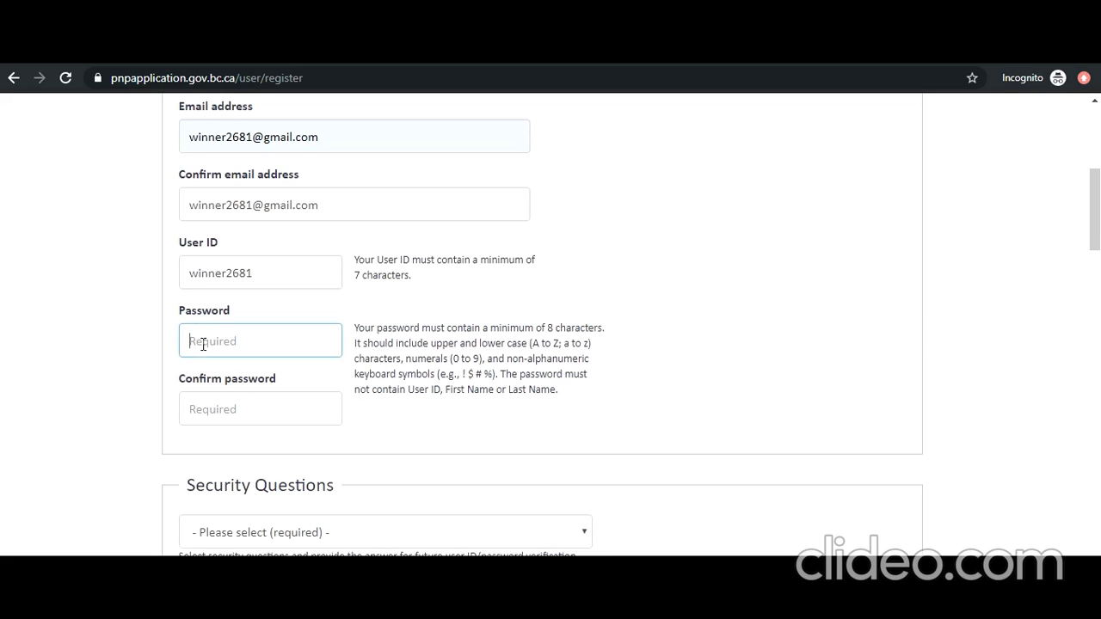
text(************)
key(Tab)
text(******)
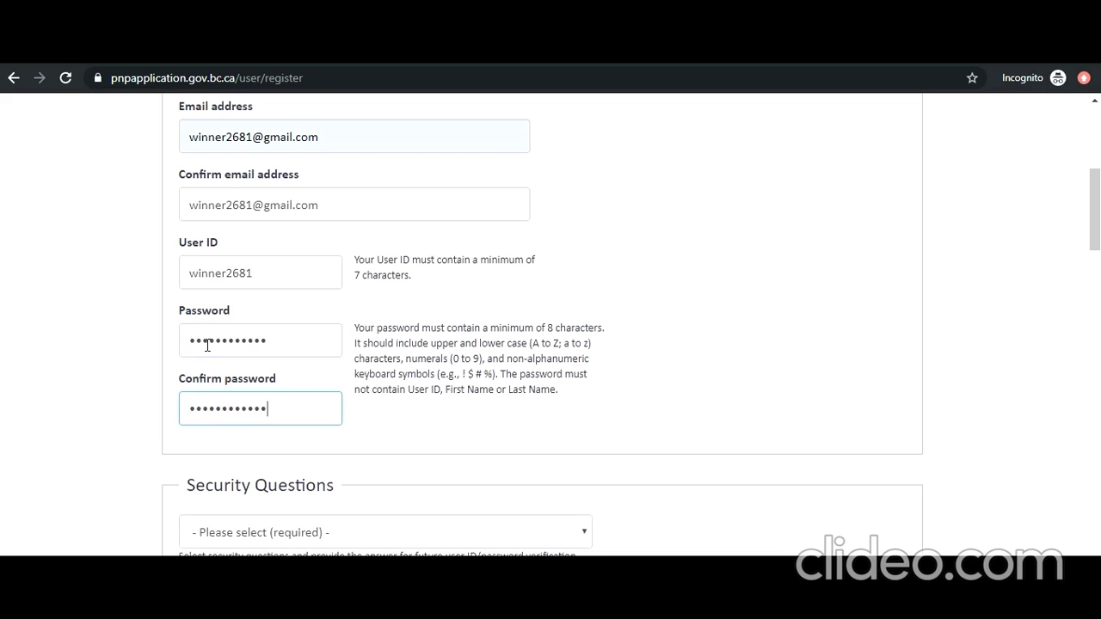
scroll(209, 352, down, 2)
Step: Choose 'In what city were you born?' as the security question
click(287, 374)
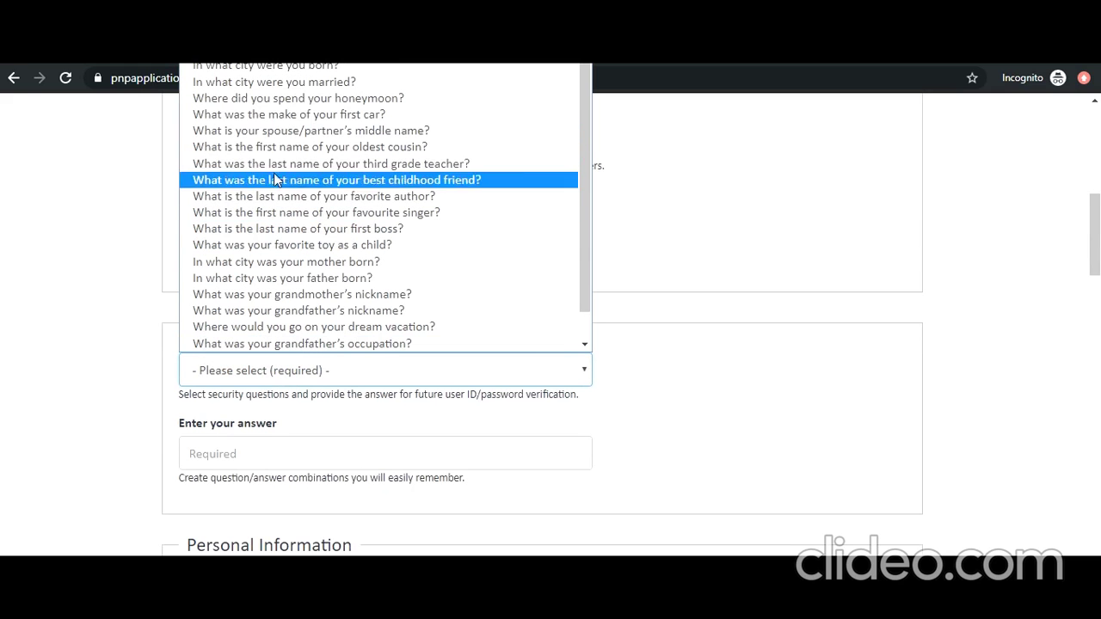
click(275, 67)
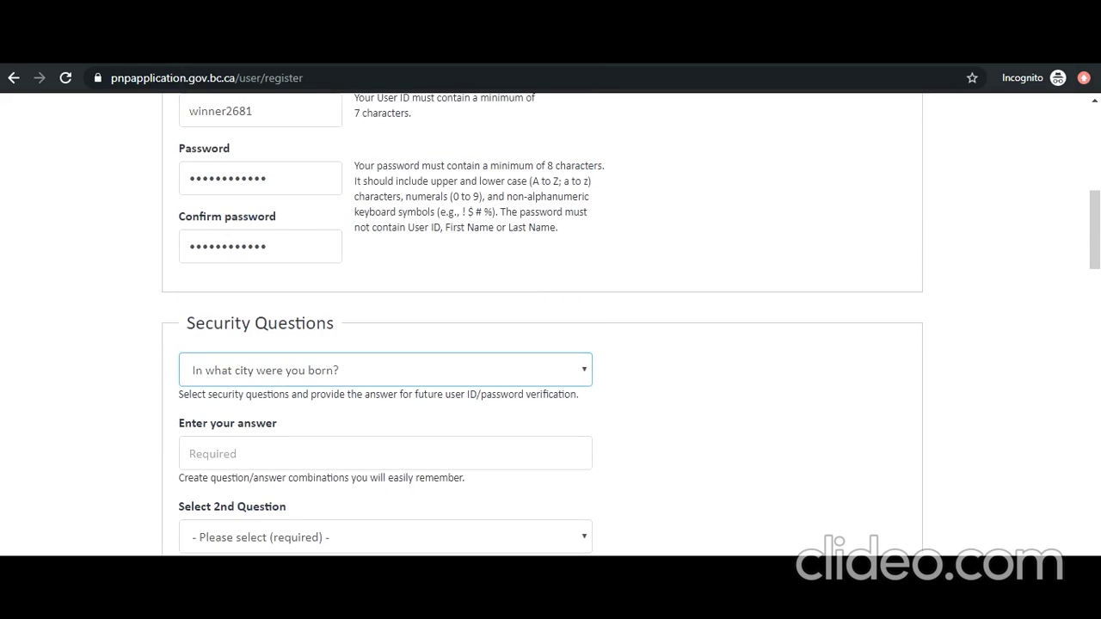
scroll(491, 393, down, 6)
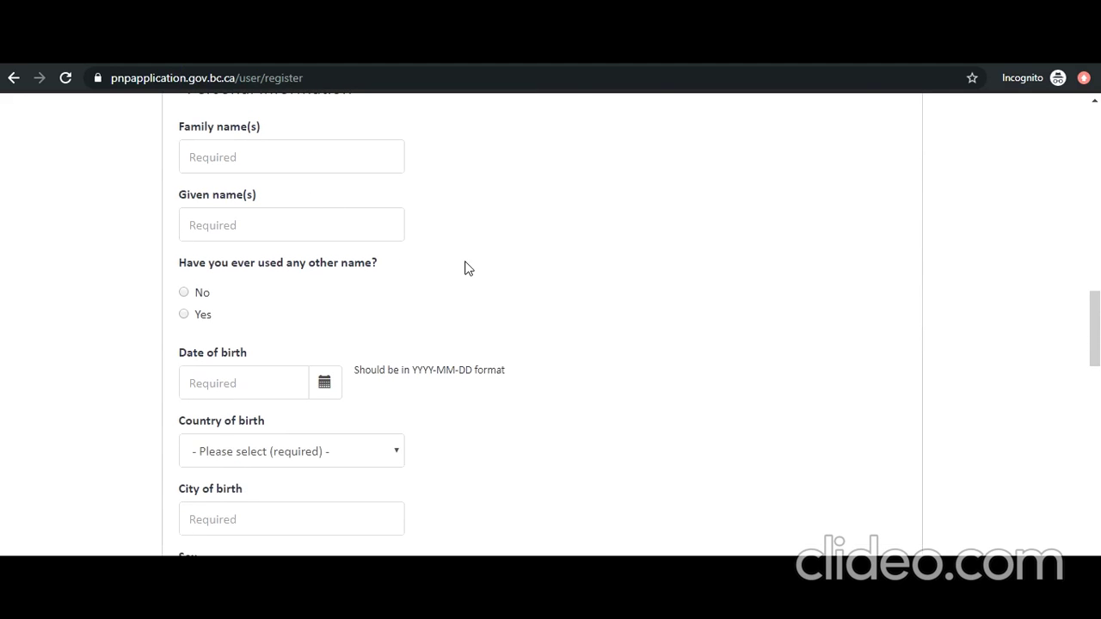
Step: Enter the registrant's family and given names and answer No to other names used
click(370, 167)
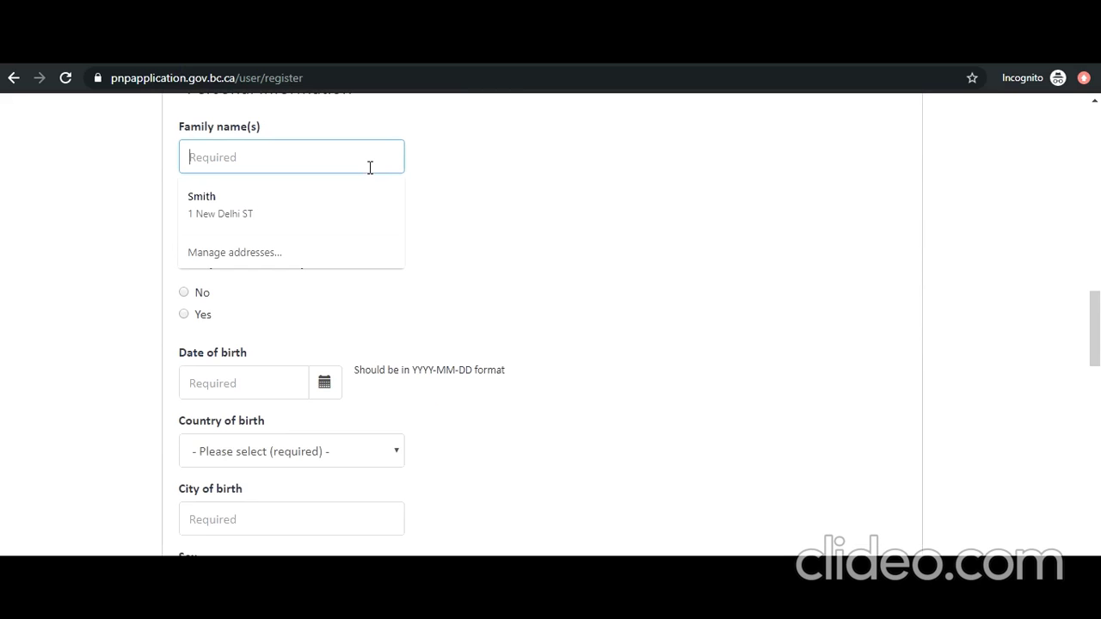
text(Smith)
key(Tab)
text(J)
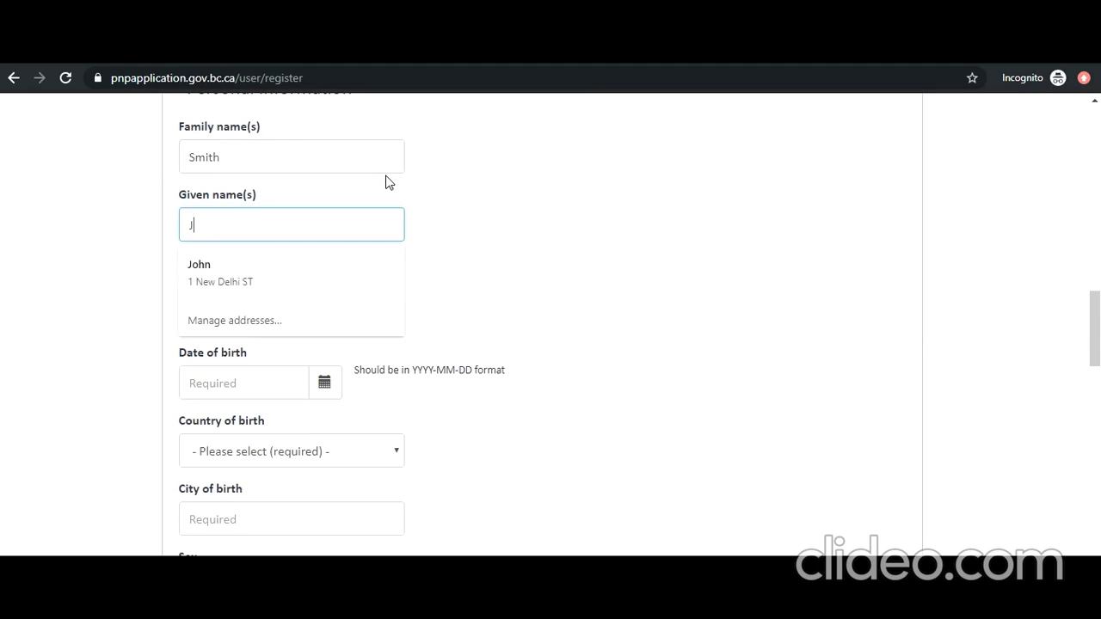
text(ohn)
key(Tab)
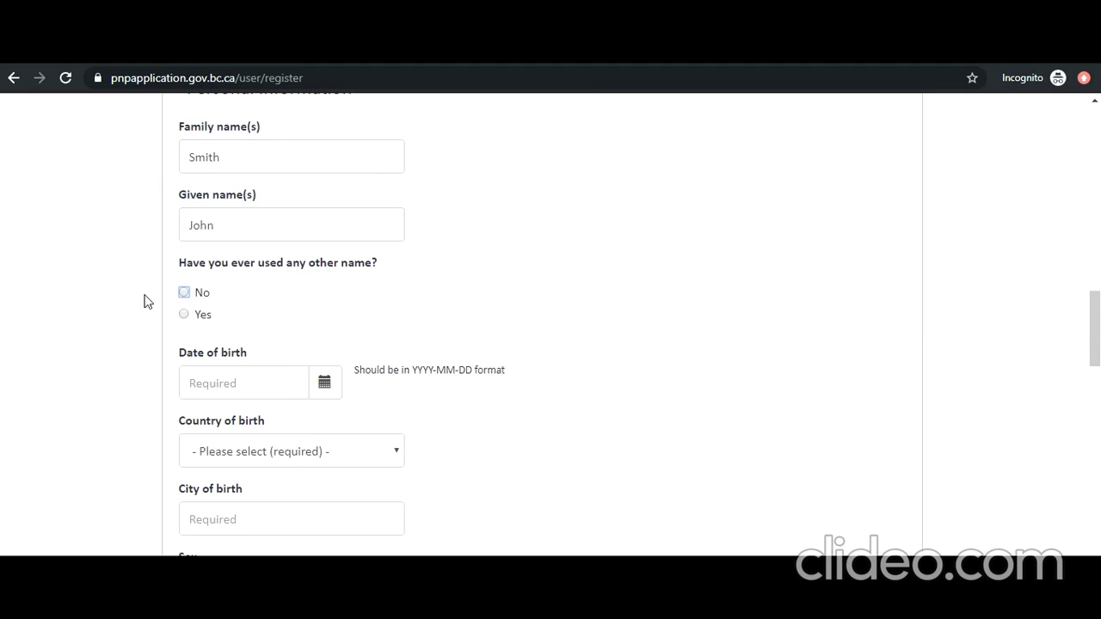
click(189, 299)
Step: Set the date of birth to 1988-07-01 using the calendar picker
scroll(227, 356, down, 2)
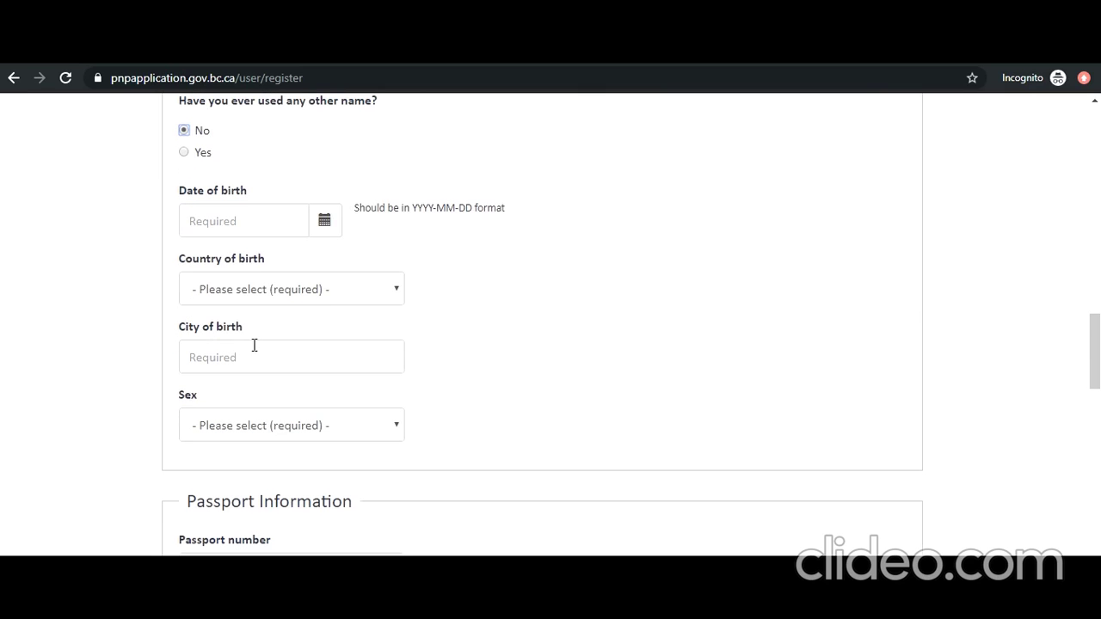
click(325, 229)
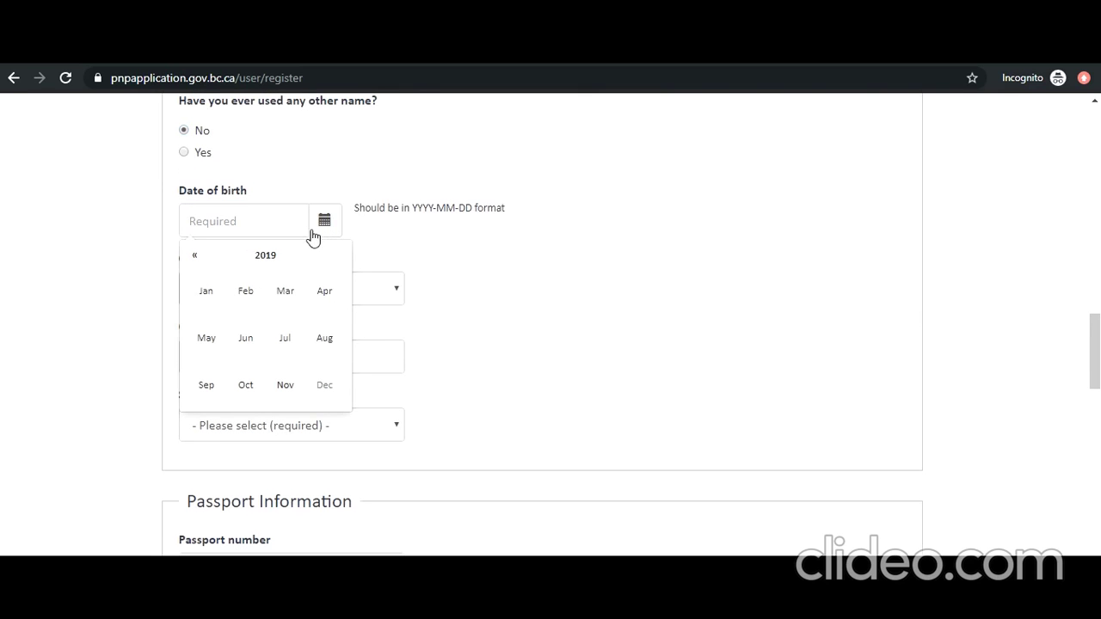
click(263, 255)
click(263, 255)
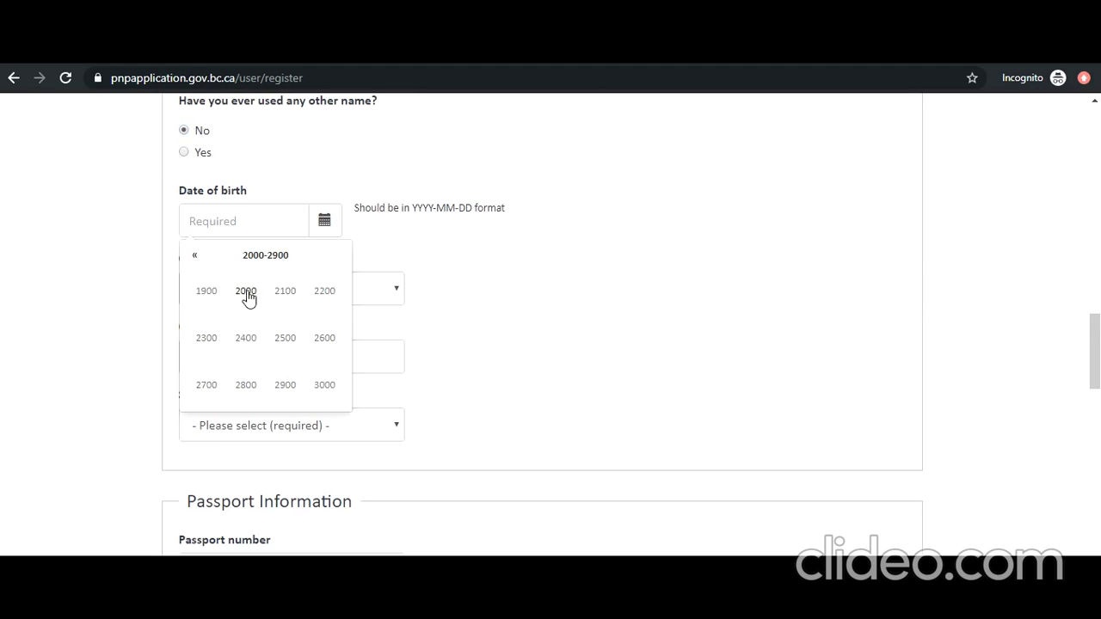
click(511, 298)
click(330, 227)
click(260, 258)
click(196, 256)
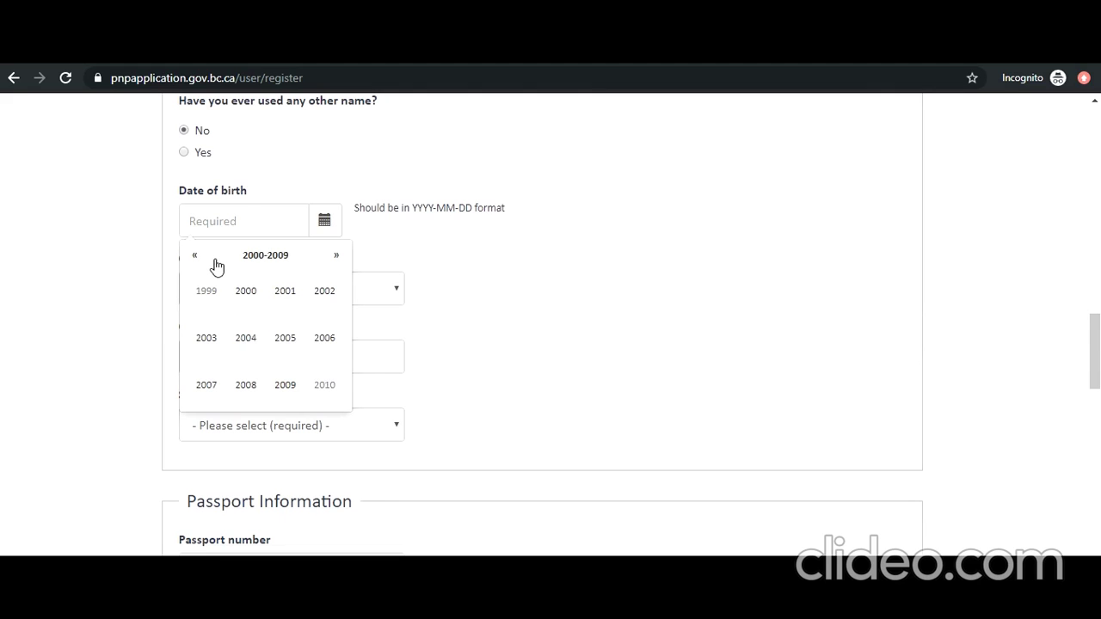
click(196, 258)
click(196, 257)
click(246, 386)
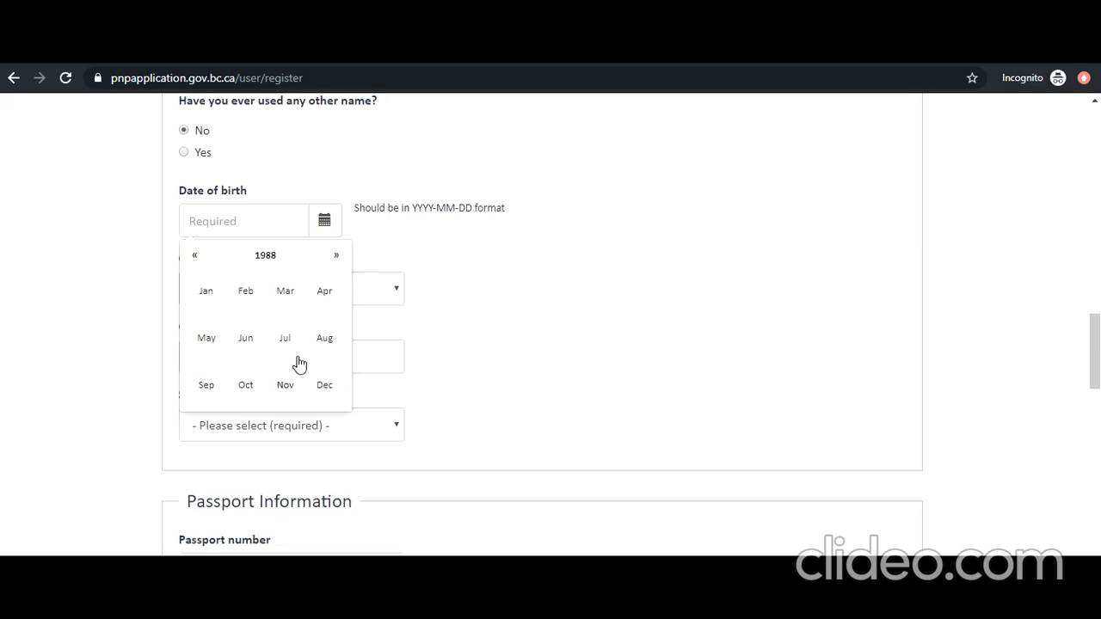
click(292, 344)
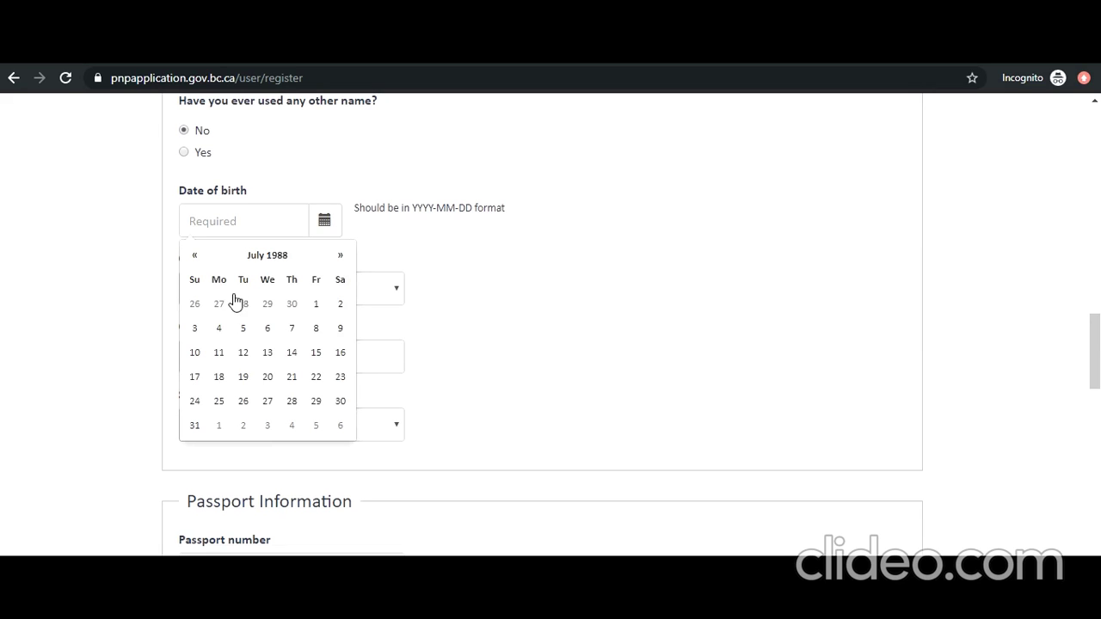
click(319, 306)
Step: Set country of birth to India and city of birth to New Delhi
click(314, 297)
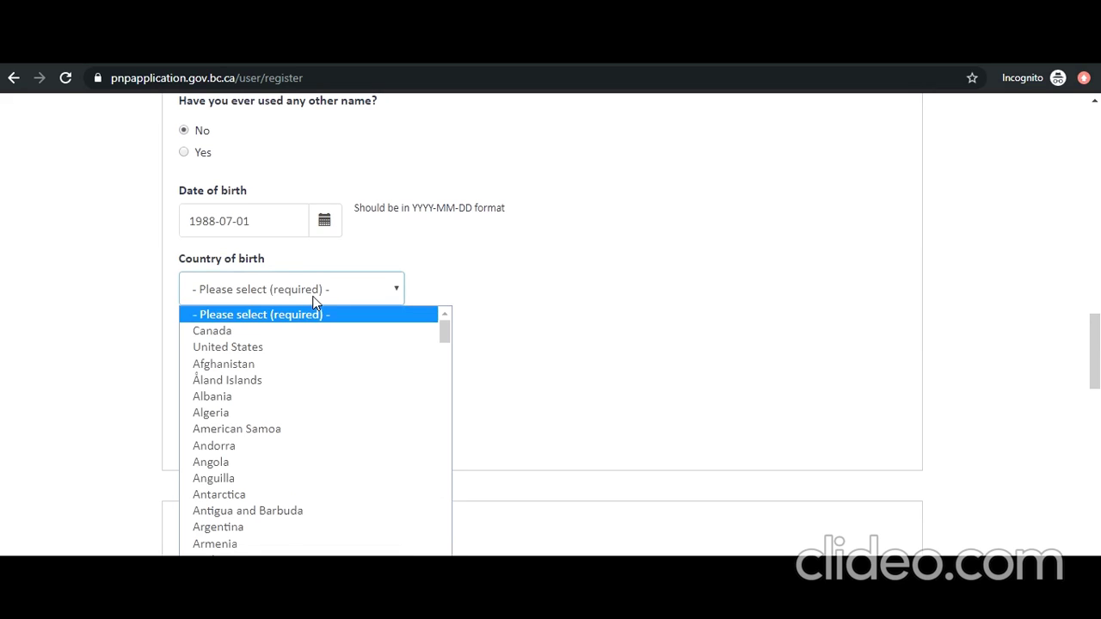
scroll(284, 426, down, 10)
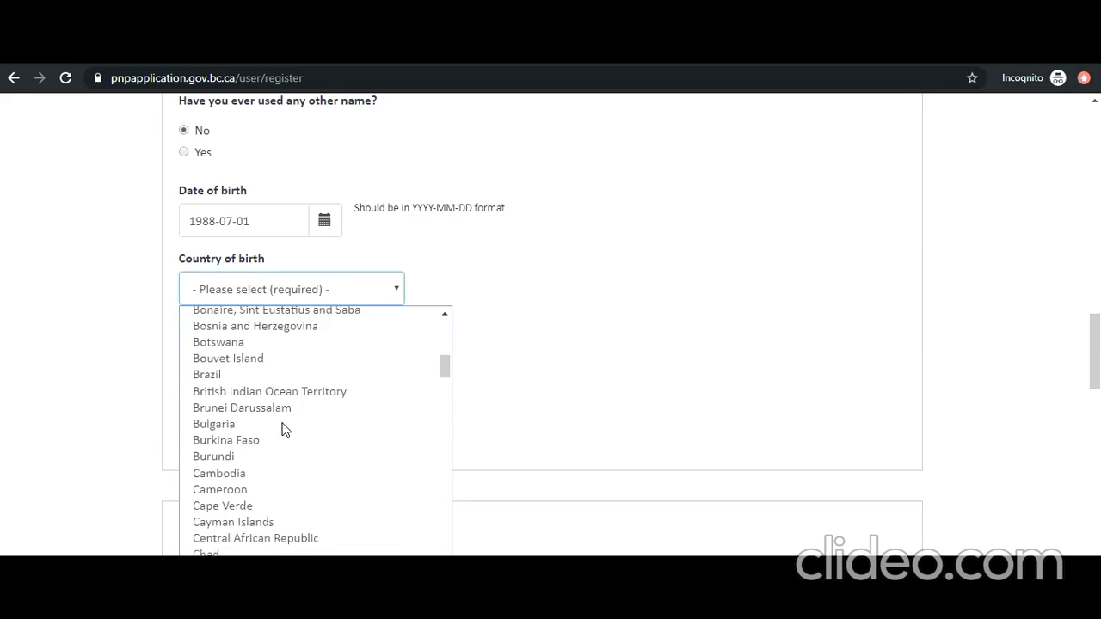
scroll(284, 428, down, 10)
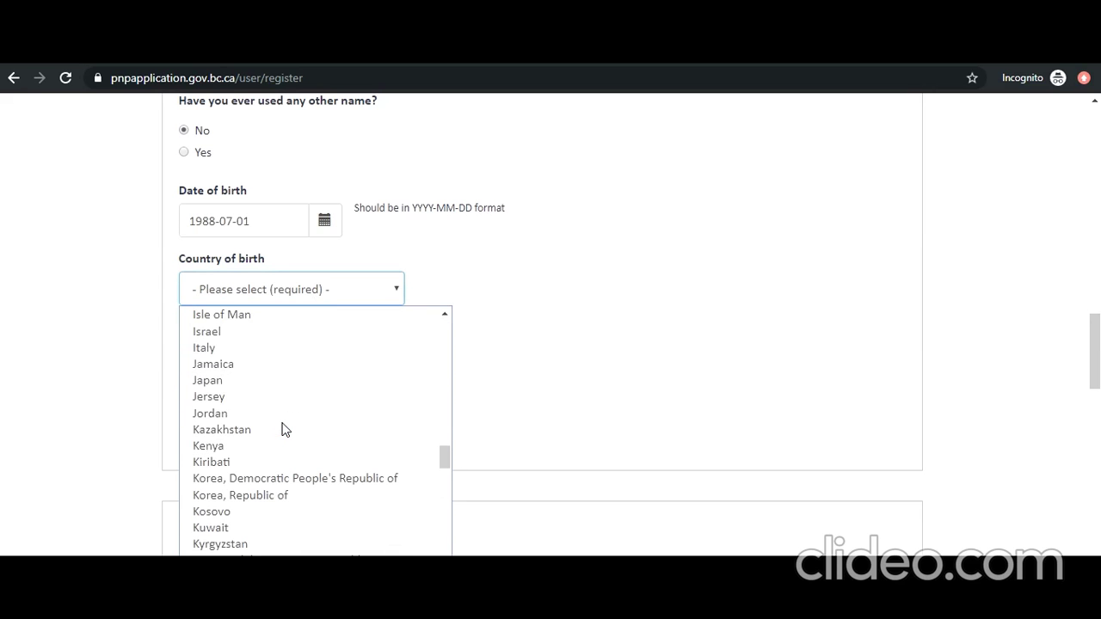
scroll(272, 405, up, 3)
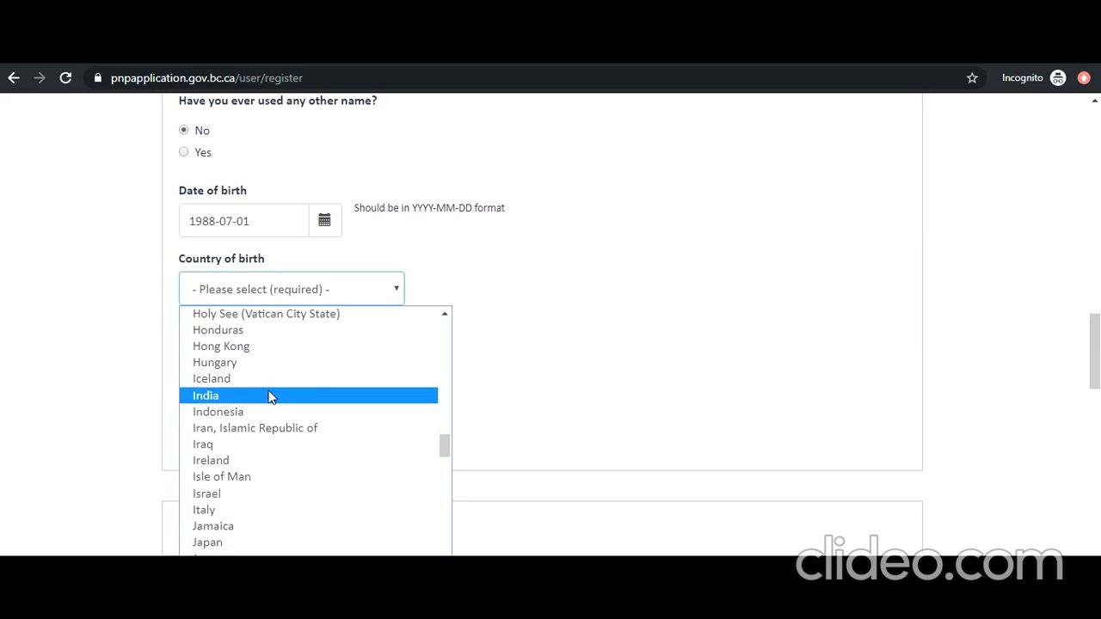
click(251, 396)
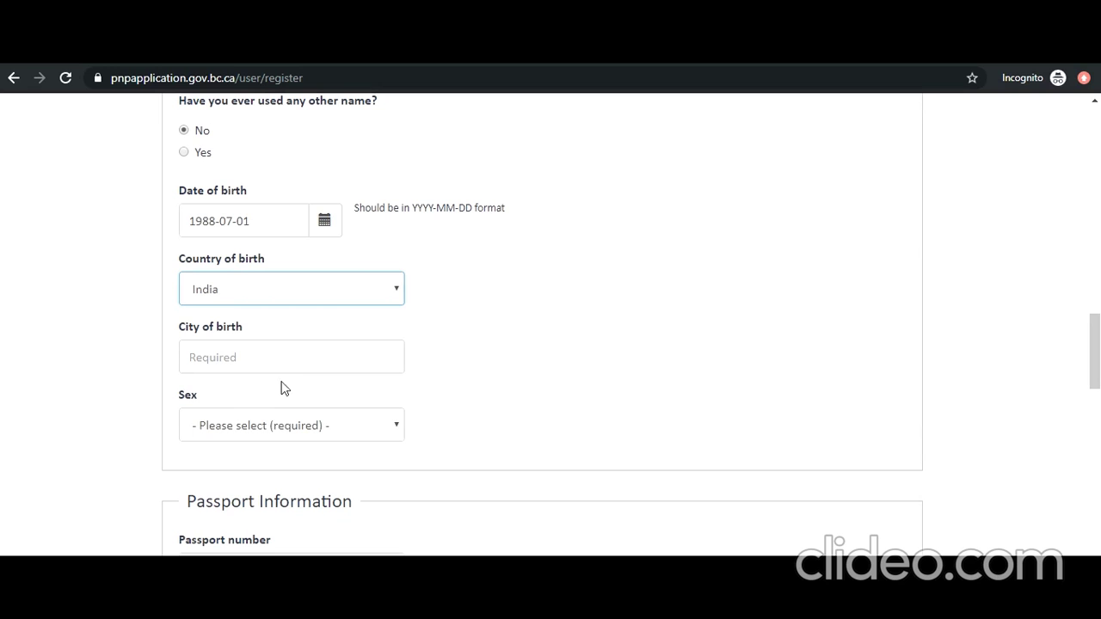
click(304, 365)
click(248, 420)
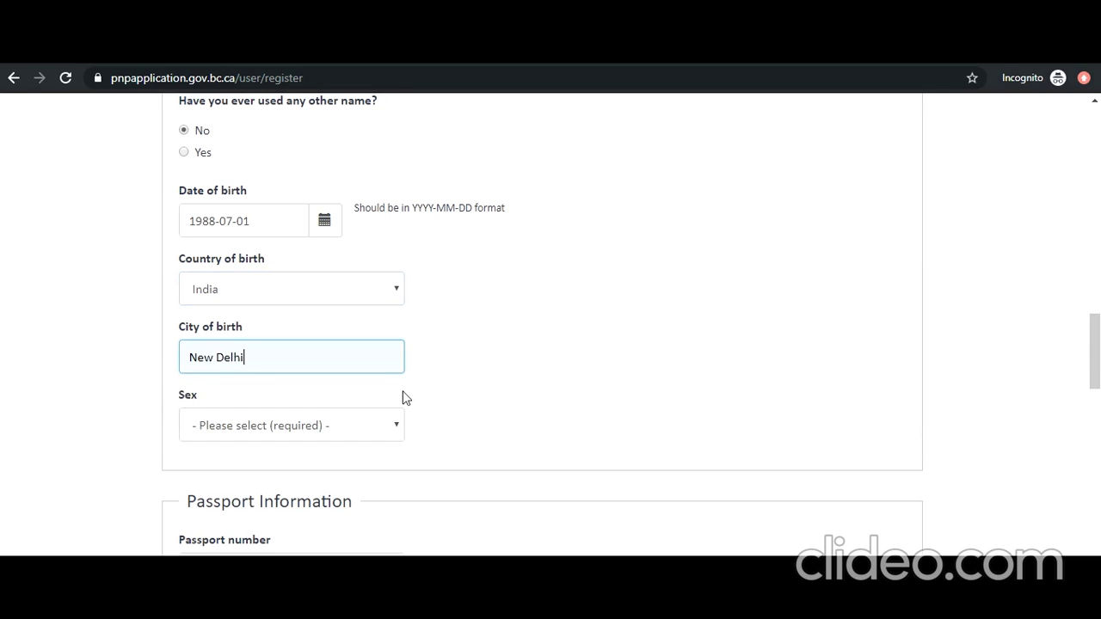
Step: Select Male as the sex
scroll(421, 408, down, 1)
scroll(422, 408, down, 1)
click(387, 349)
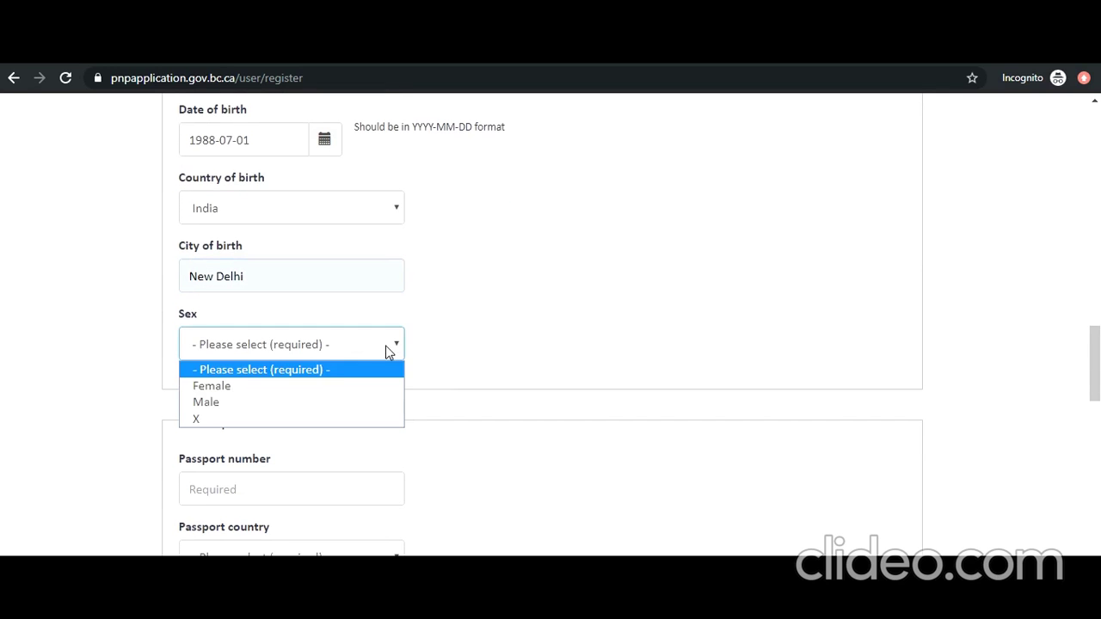
click(309, 409)
scroll(428, 439, down, 4)
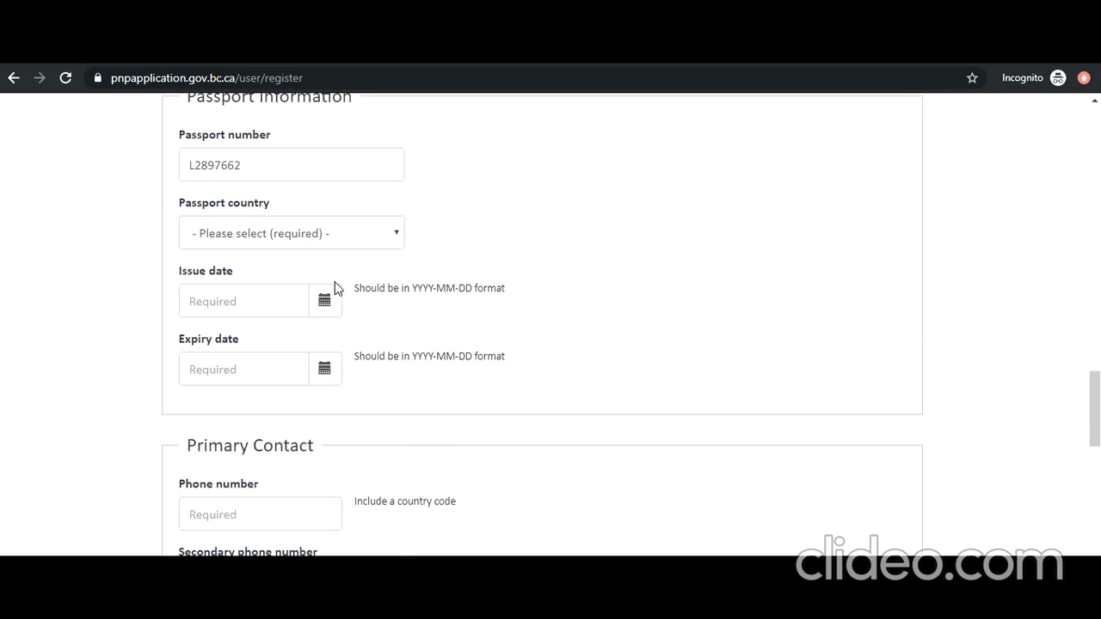
Step: Set the passport country to India and the issue date to 2016-07-01
click(316, 240)
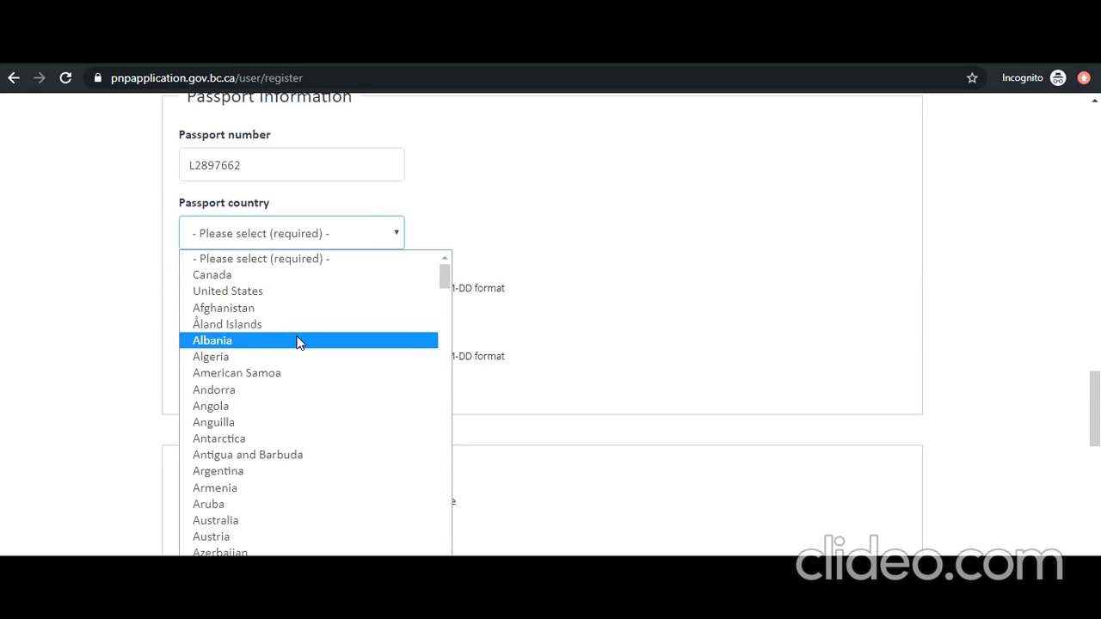
scroll(297, 342, down, 20)
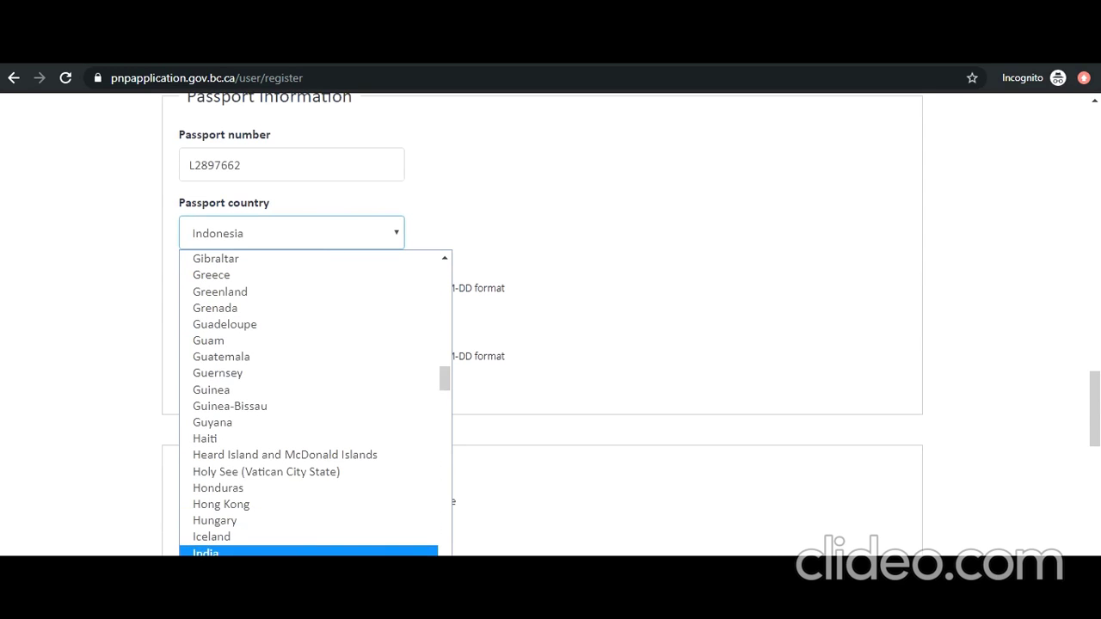
click(223, 548)
click(322, 304)
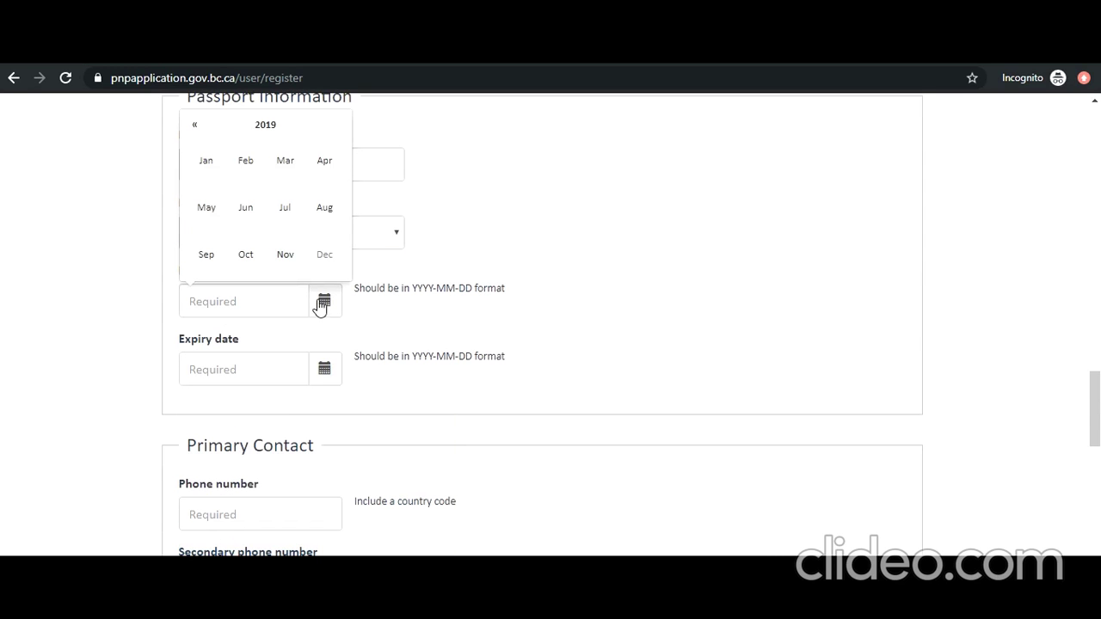
click(248, 127)
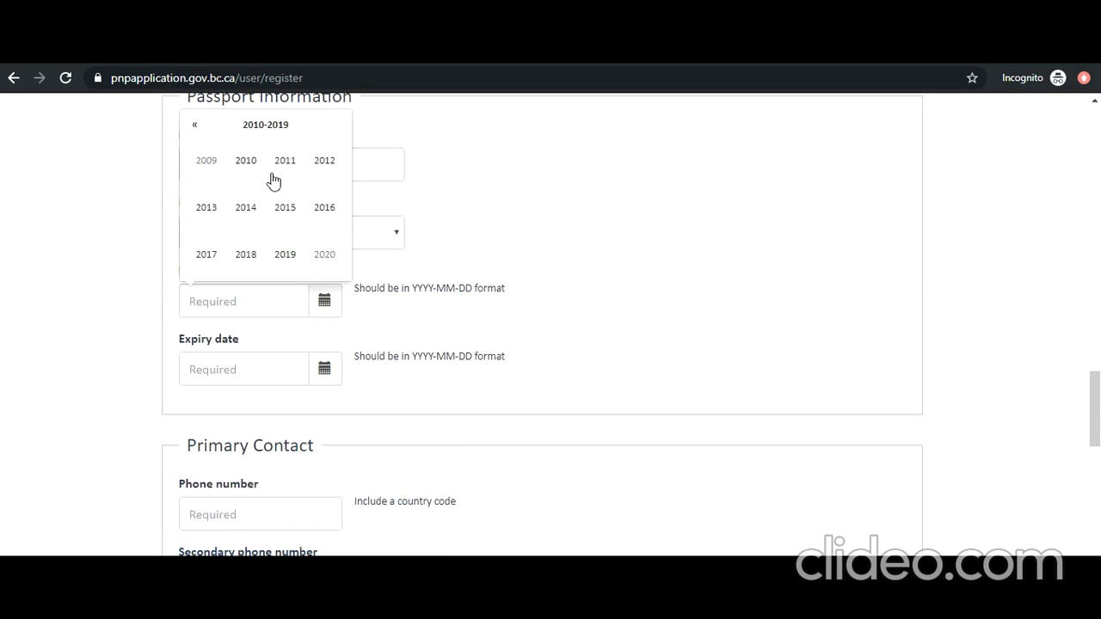
click(324, 207)
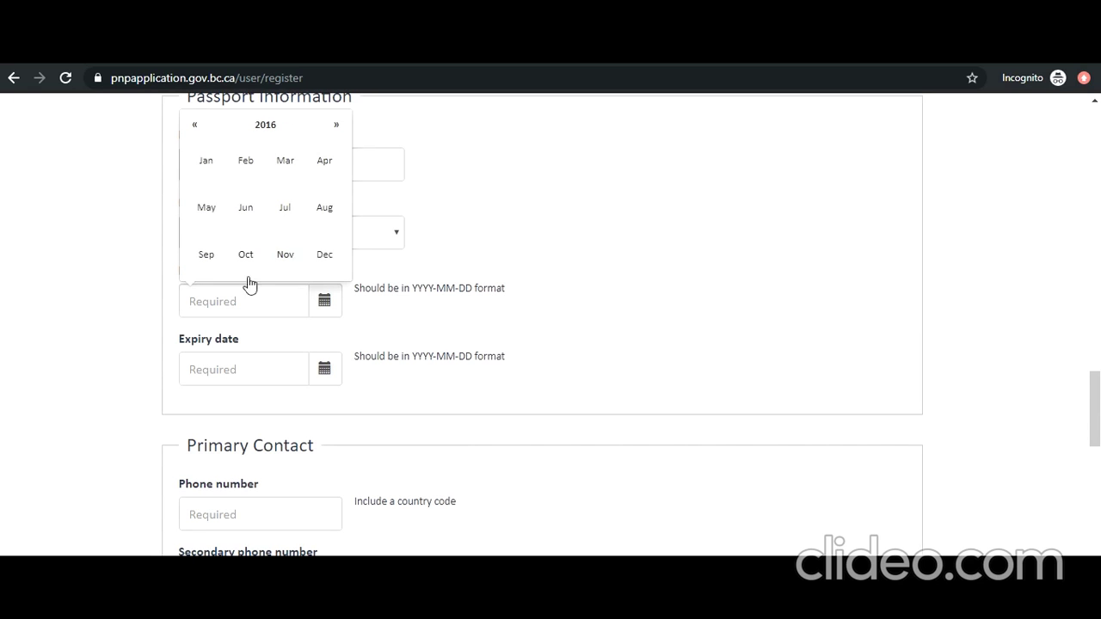
click(287, 208)
click(314, 172)
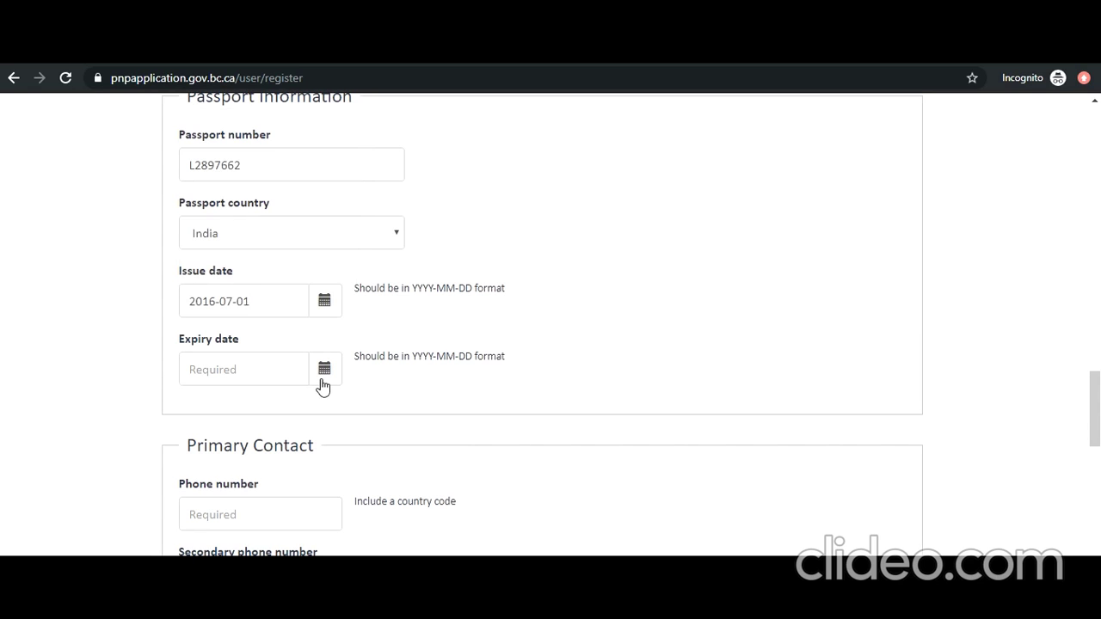
Step: Set the passport expiry date to 2026-07-01
click(322, 380)
click(340, 191)
click(340, 192)
click(339, 192)
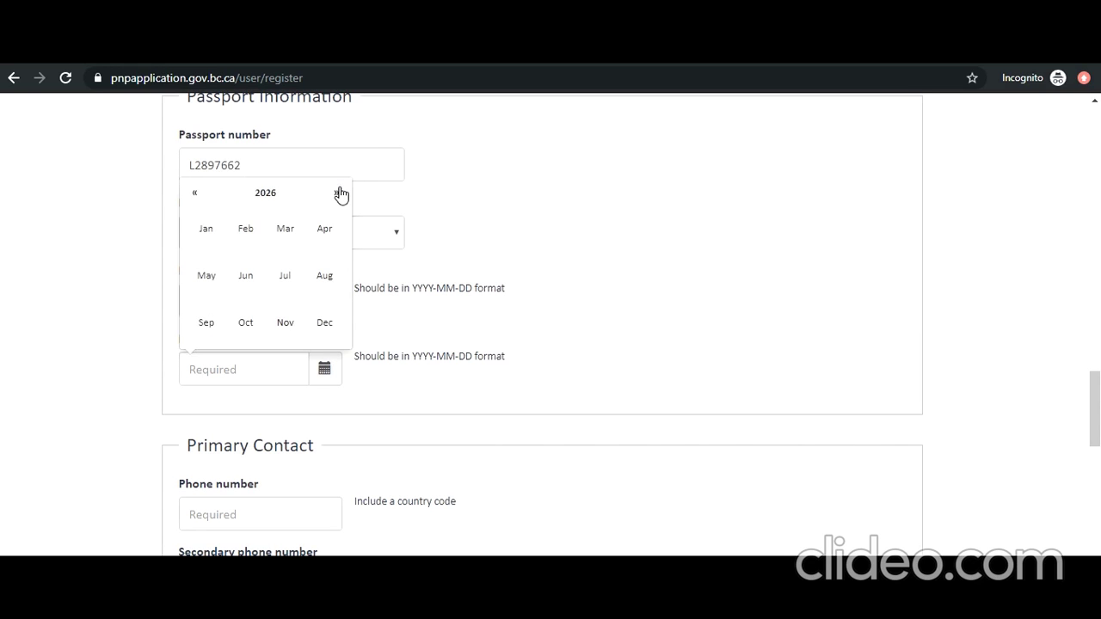
click(291, 277)
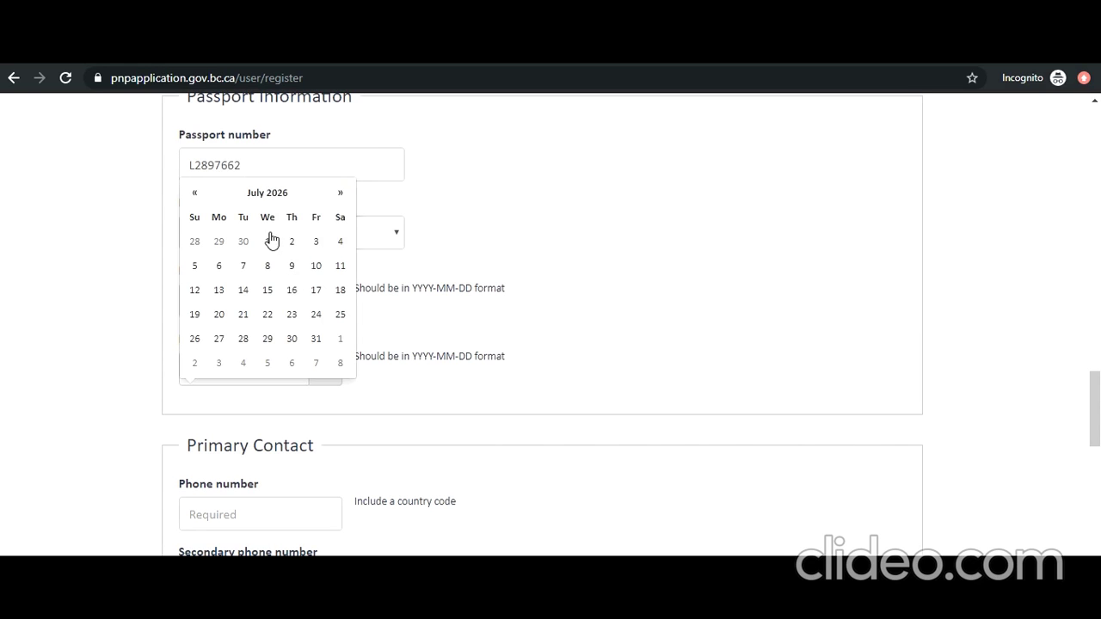
click(267, 241)
scroll(396, 320, down, 3)
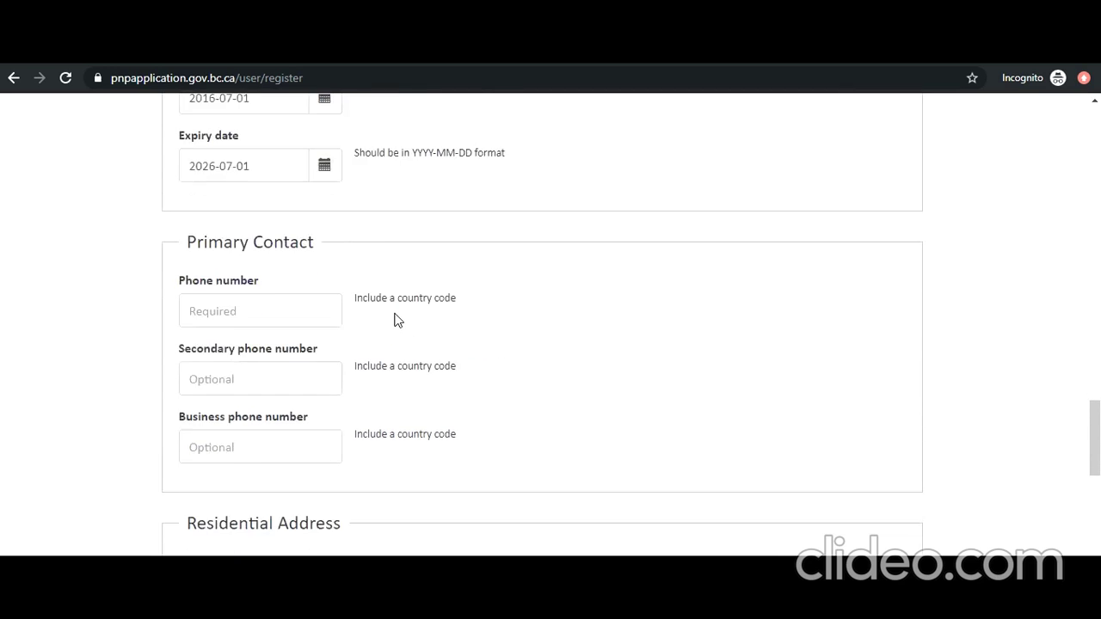
Step: Fill the primary phone number from the saved autofill suggestion
scroll(398, 320, down, 2)
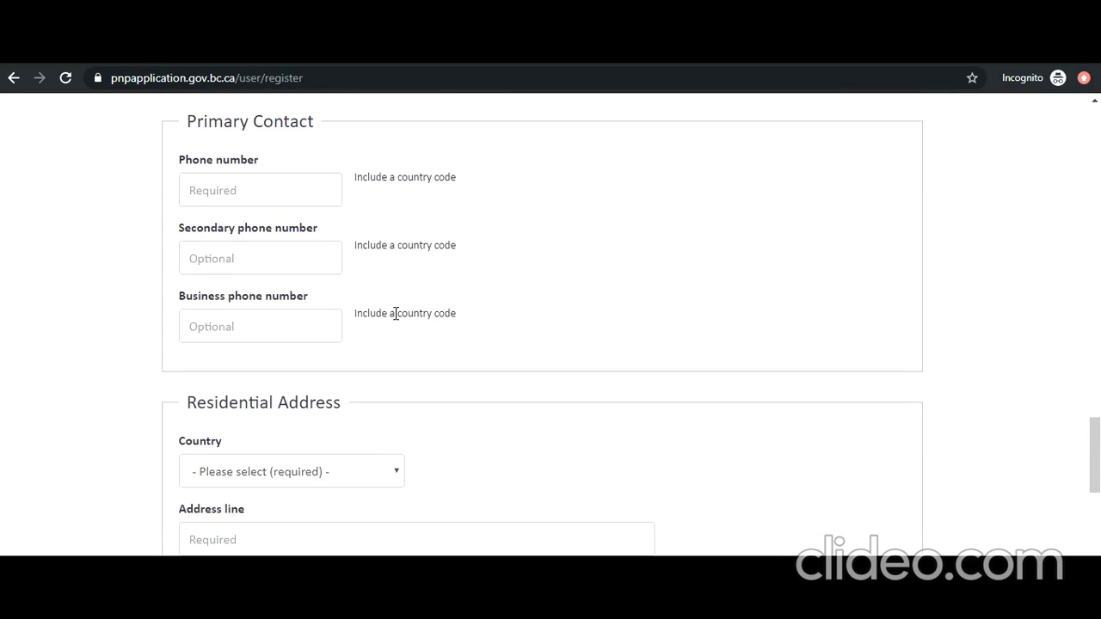
click(300, 196)
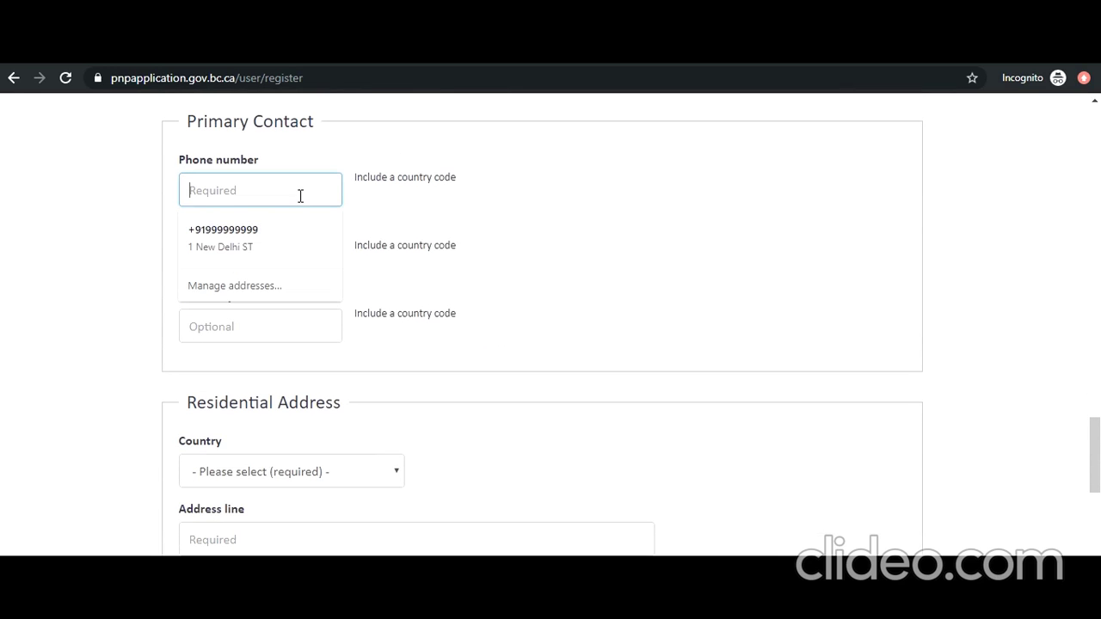
click(260, 255)
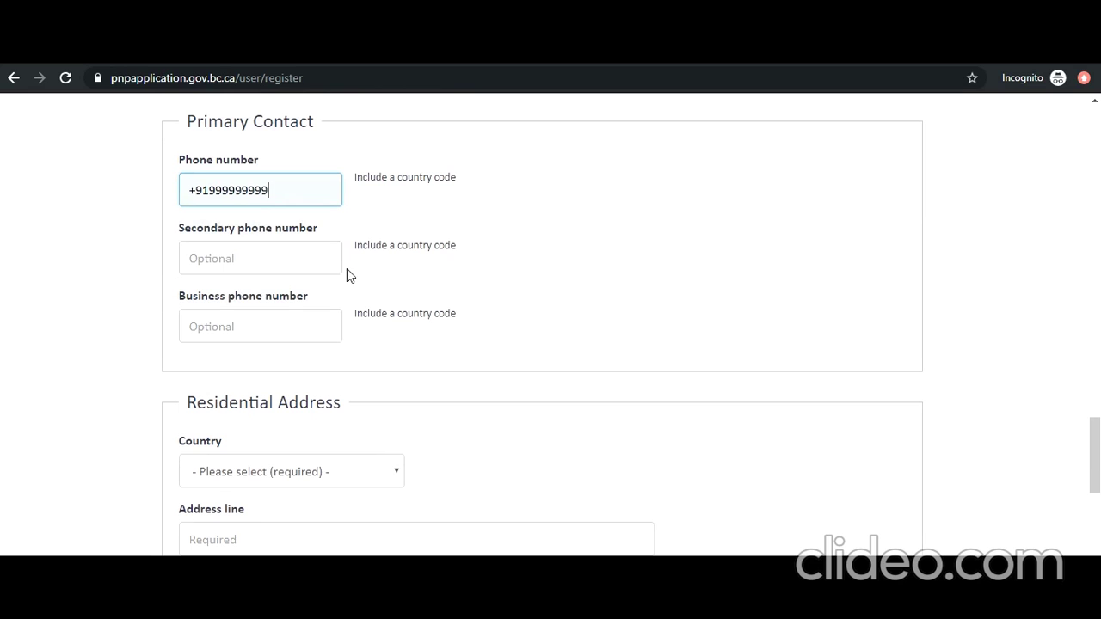
scroll(358, 305, down, 1)
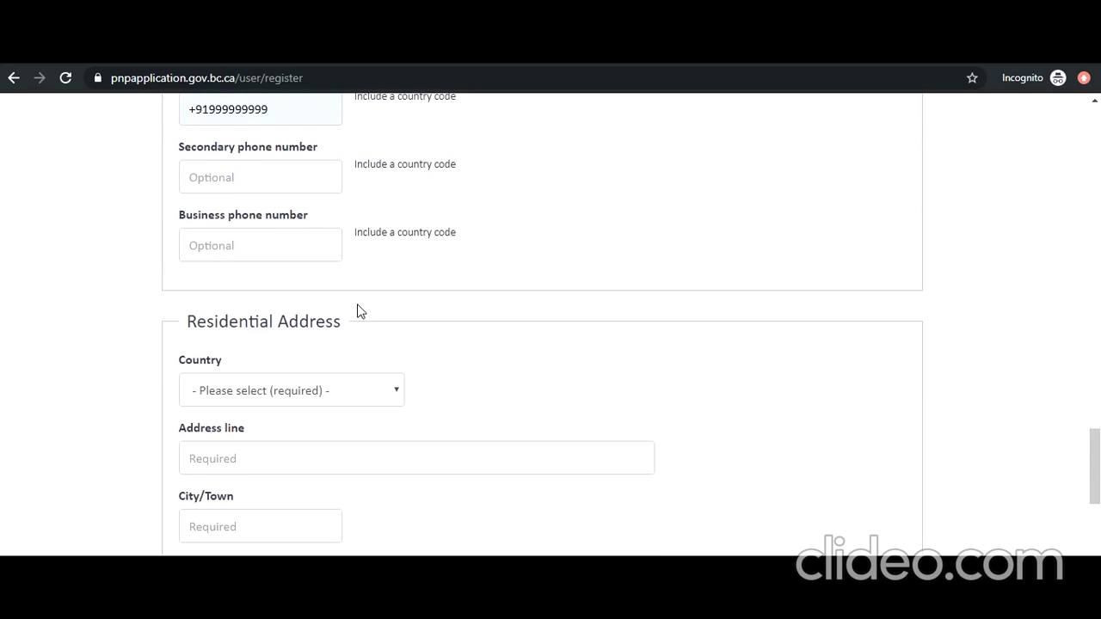
Step: Set the residential address country to India and fill the address from the saved suggestion
click(381, 400)
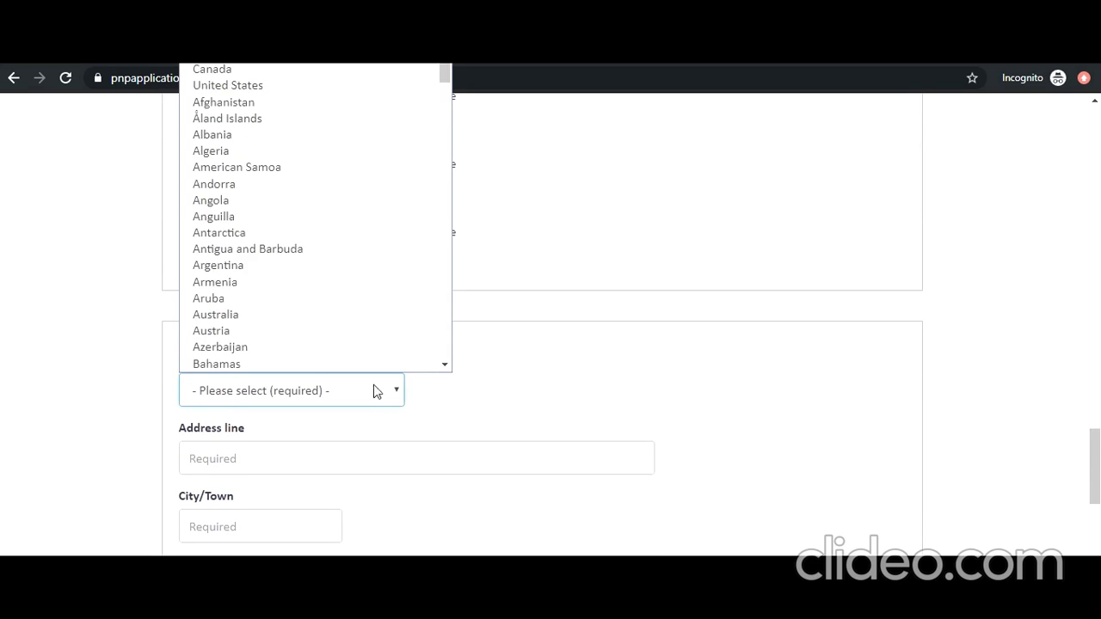
text(in)
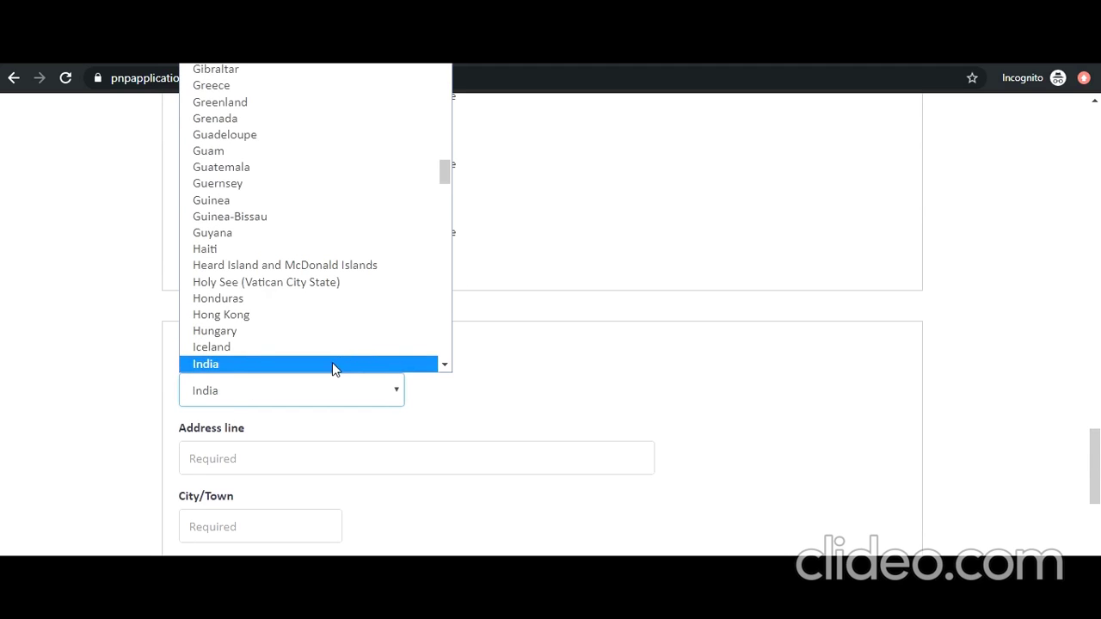
click(332, 364)
click(298, 455)
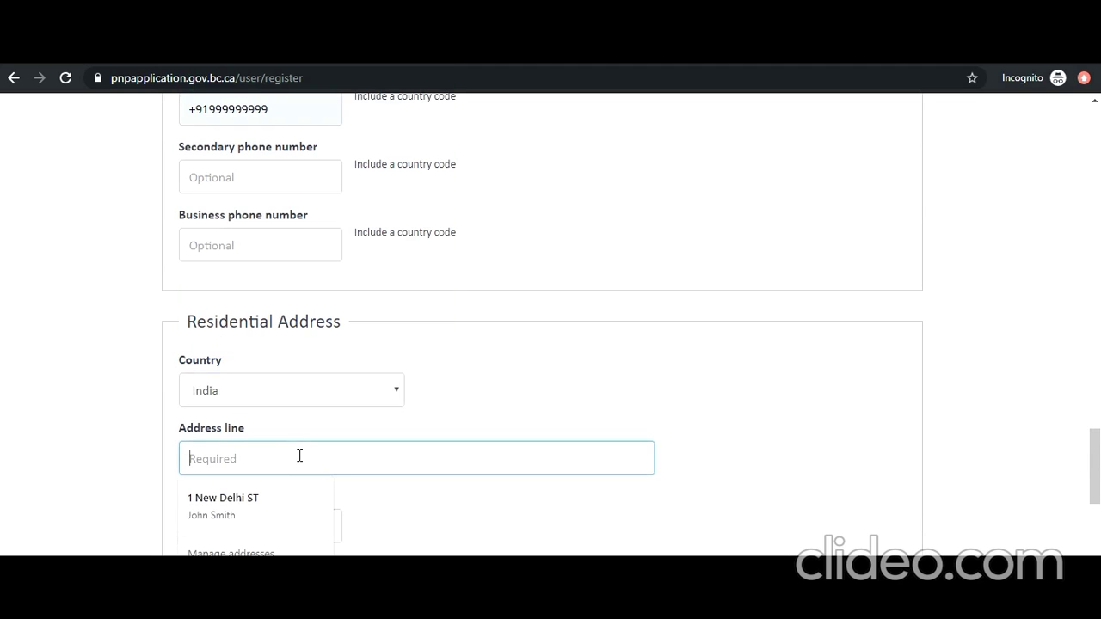
click(273, 530)
scroll(315, 490, down, 2)
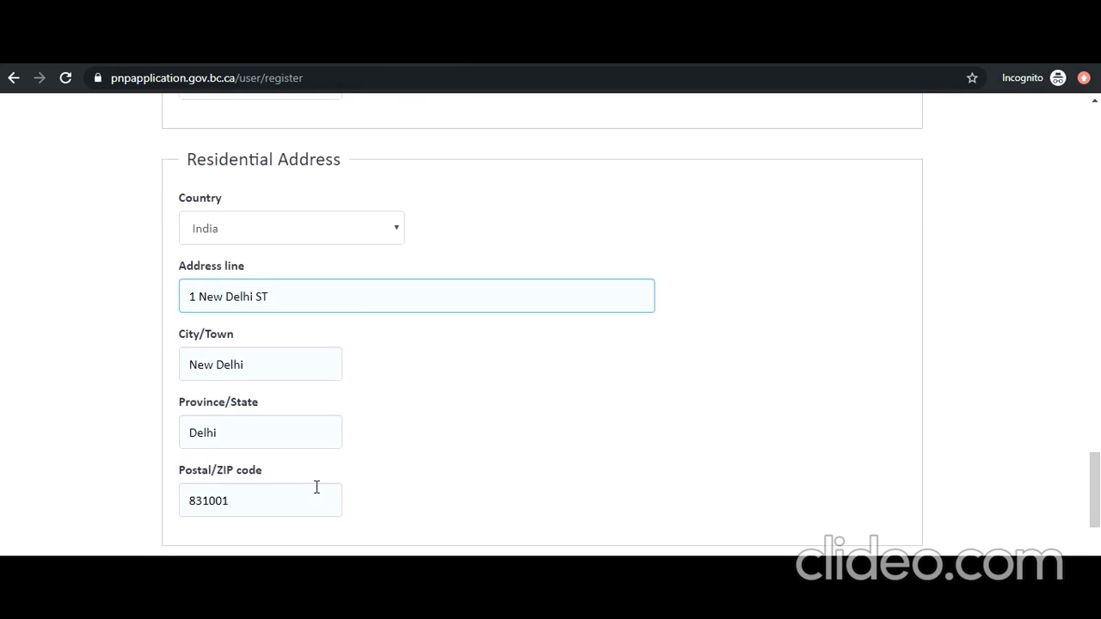
scroll(316, 488, down, 1)
scroll(319, 465, down, 2)
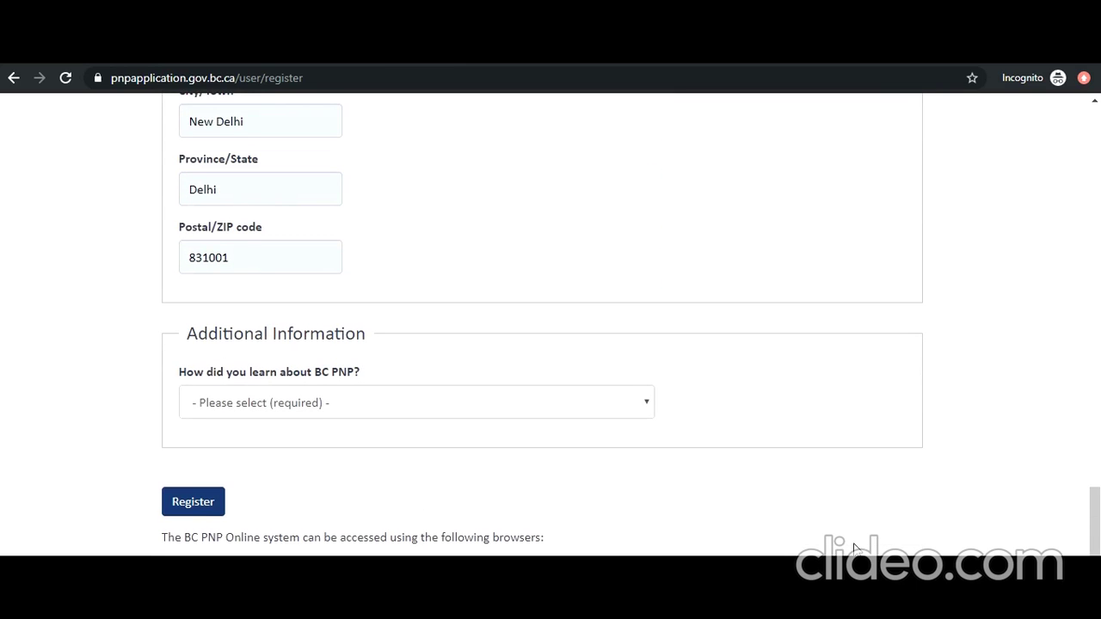
Step: Choose CIC Website as the referral source, then Register, tick consent and Confirm
click(635, 423)
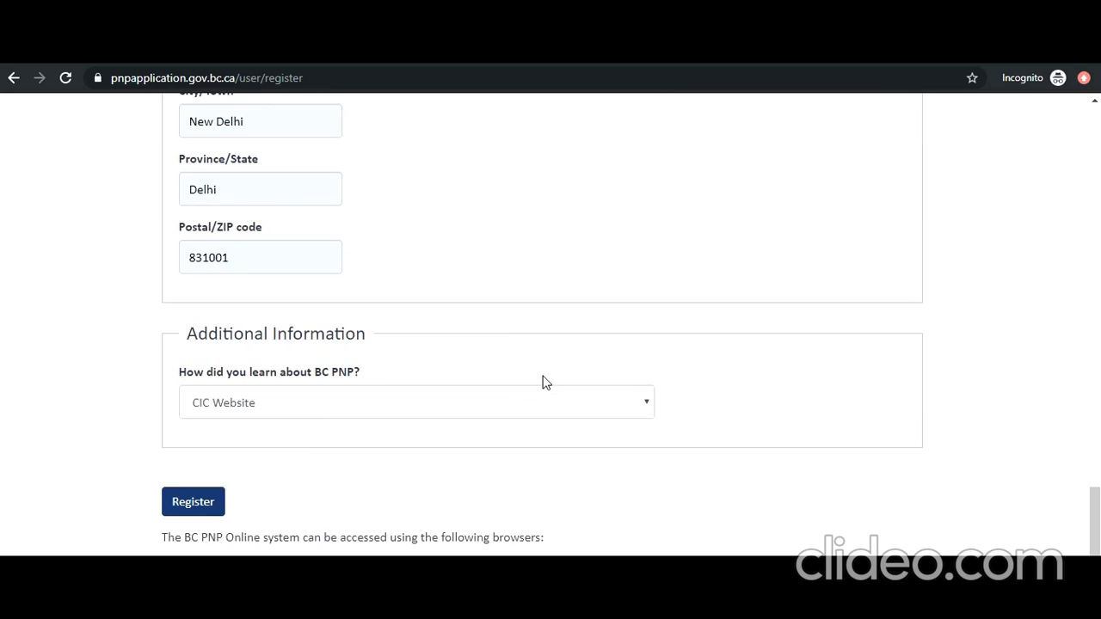
scroll(507, 380, down, 1)
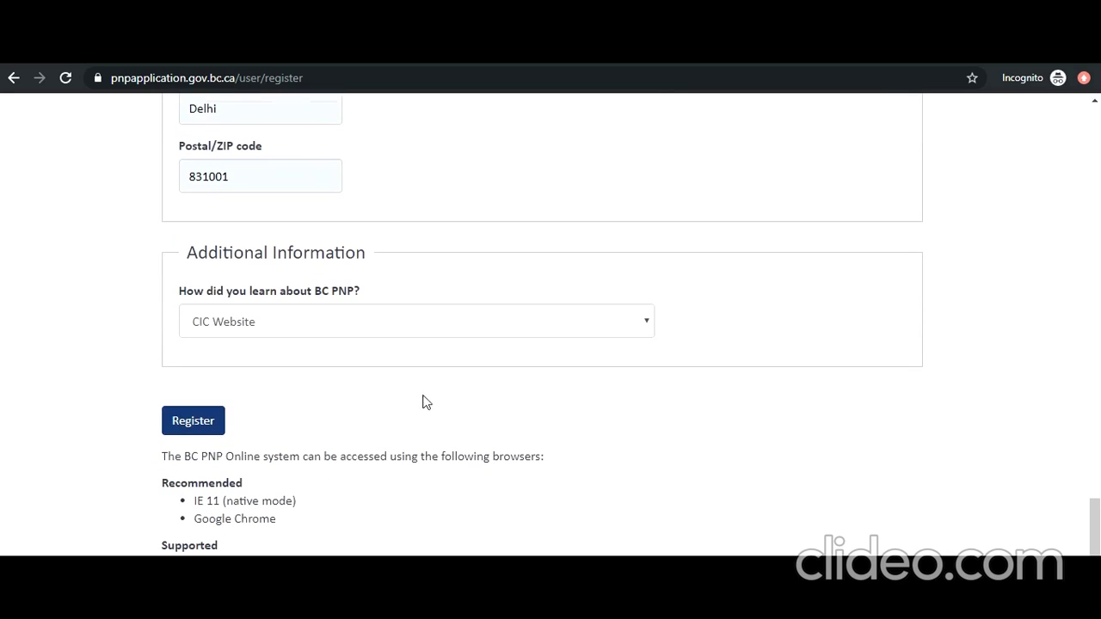
click(208, 431)
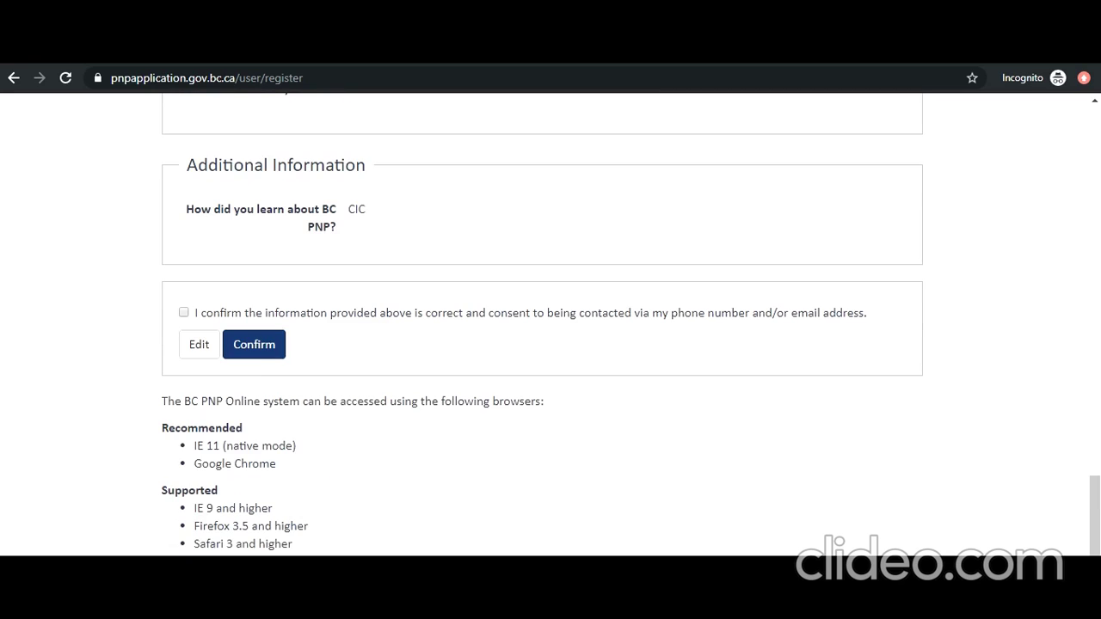
click(184, 312)
click(256, 348)
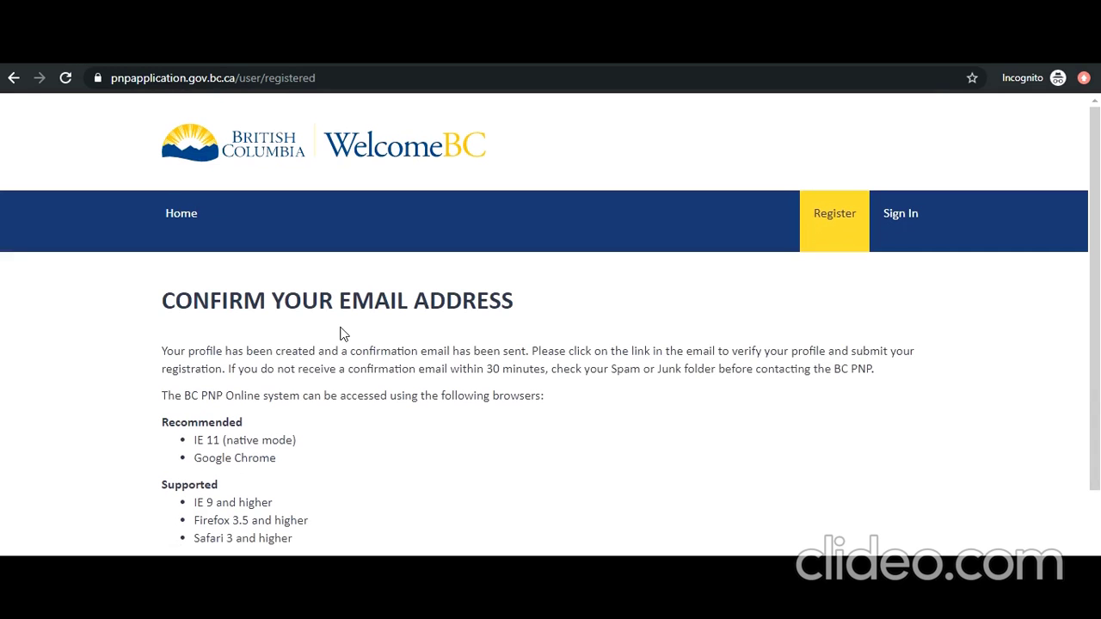
scroll(344, 342, down, 1)
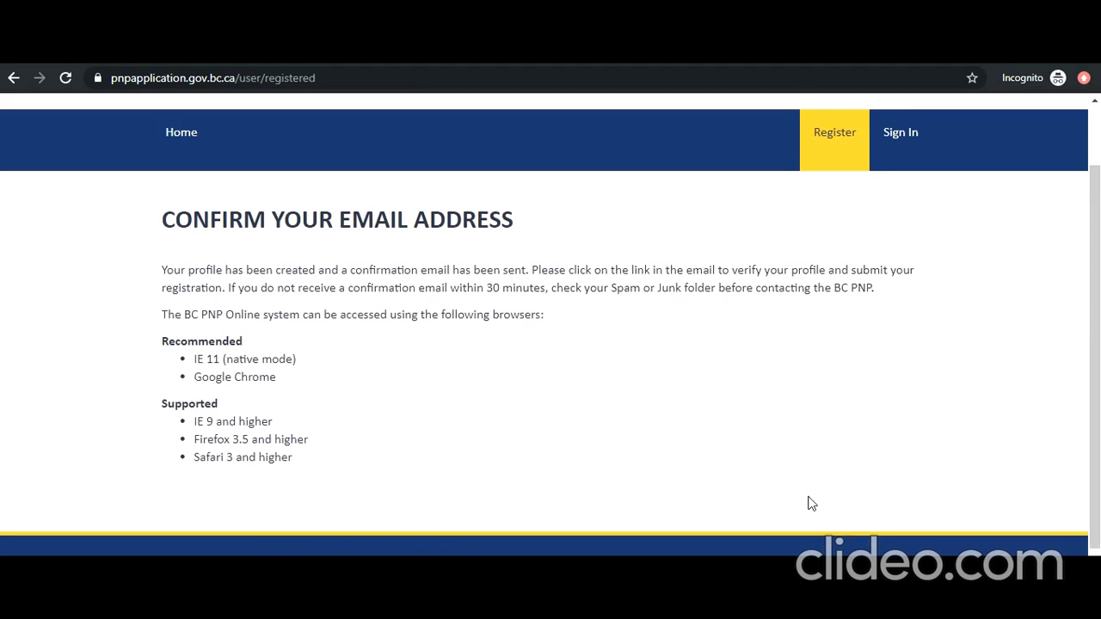
scroll(808, 503, down, 1)
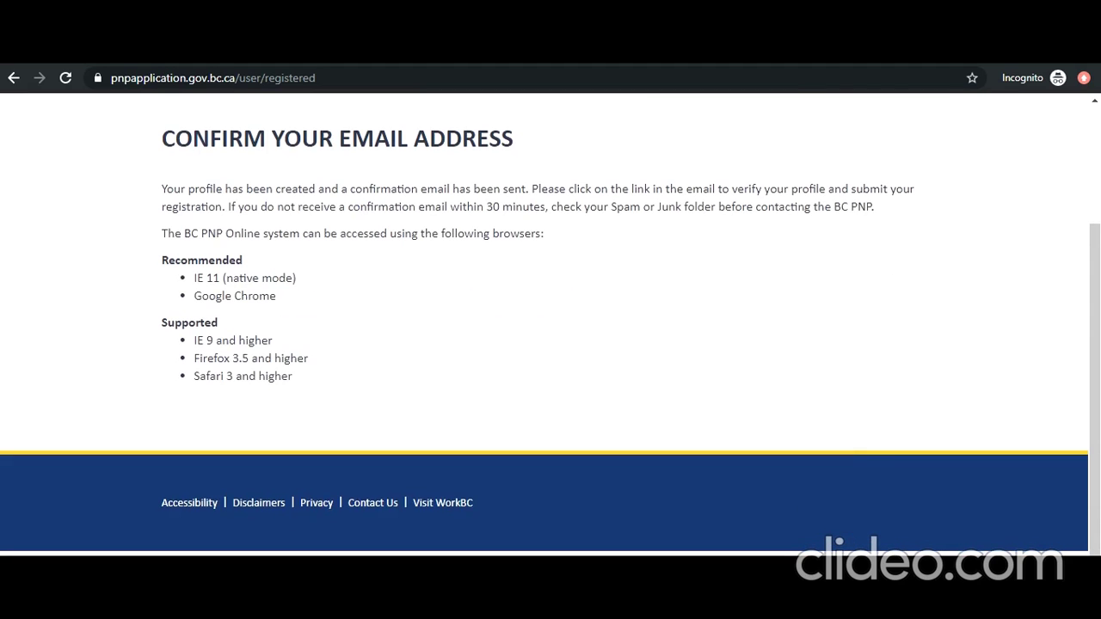
scroll(894, 392, up, 2)
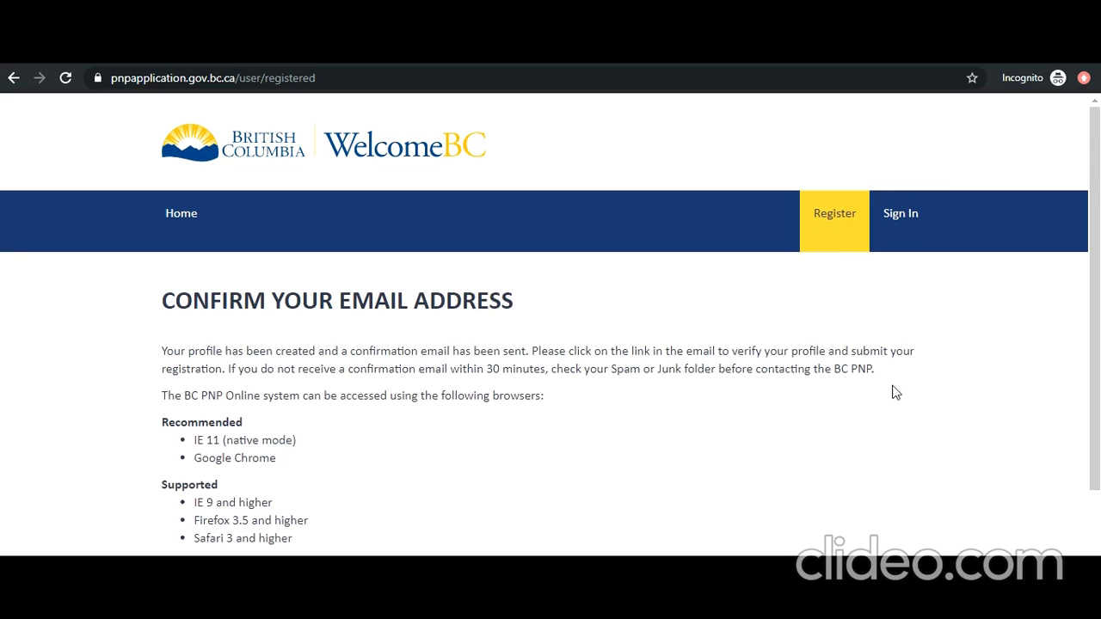
Step: Sign in from the nav bar using the new User ID and password
click(906, 225)
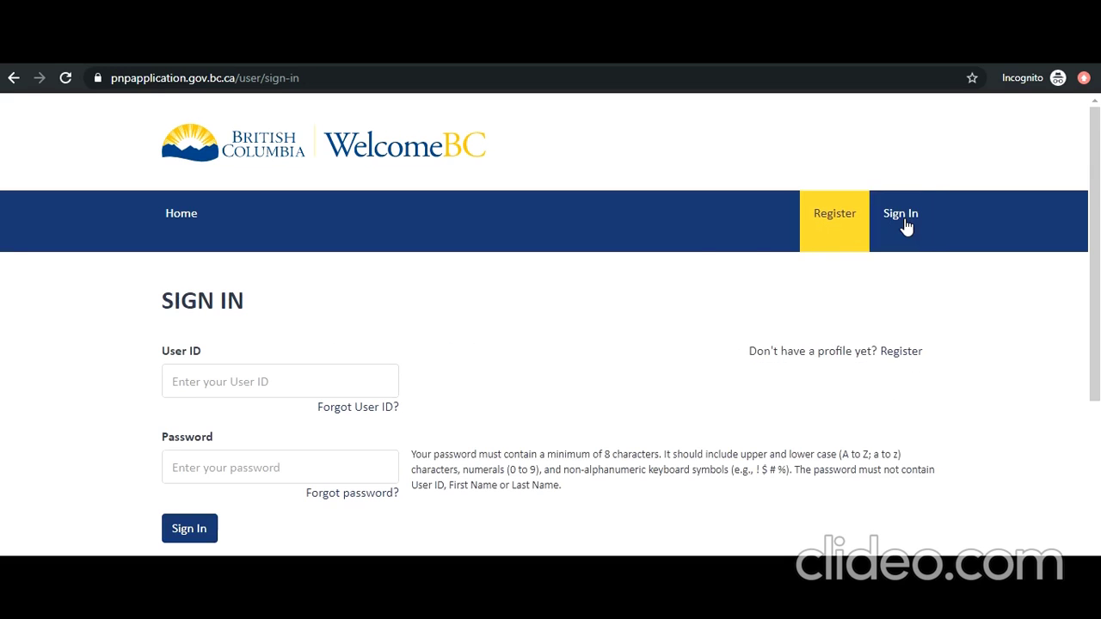
click(370, 385)
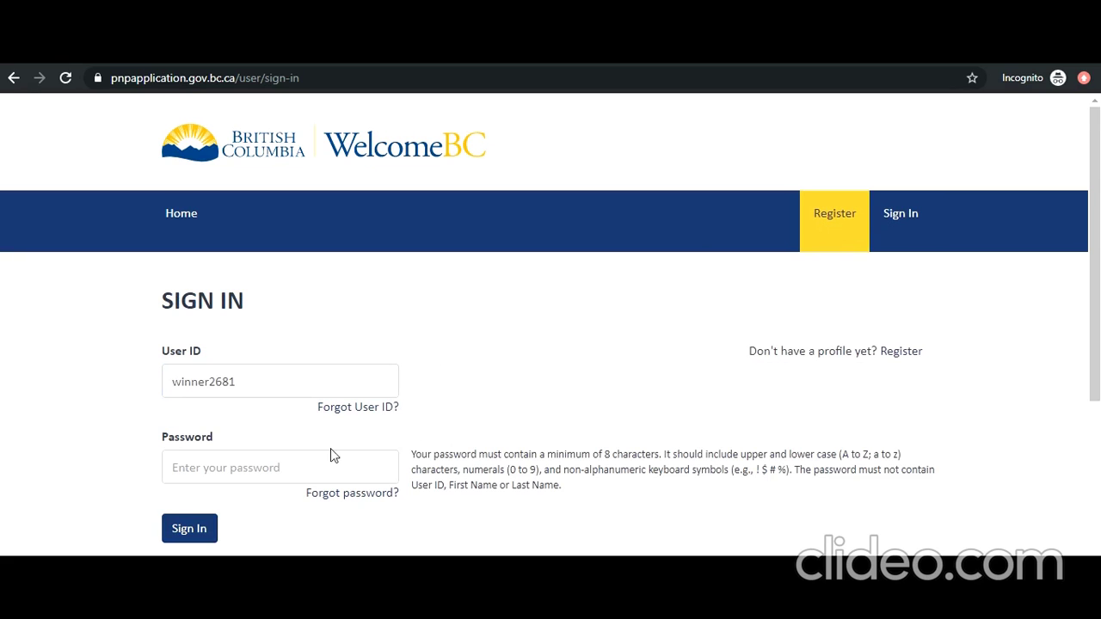
click(330, 458)
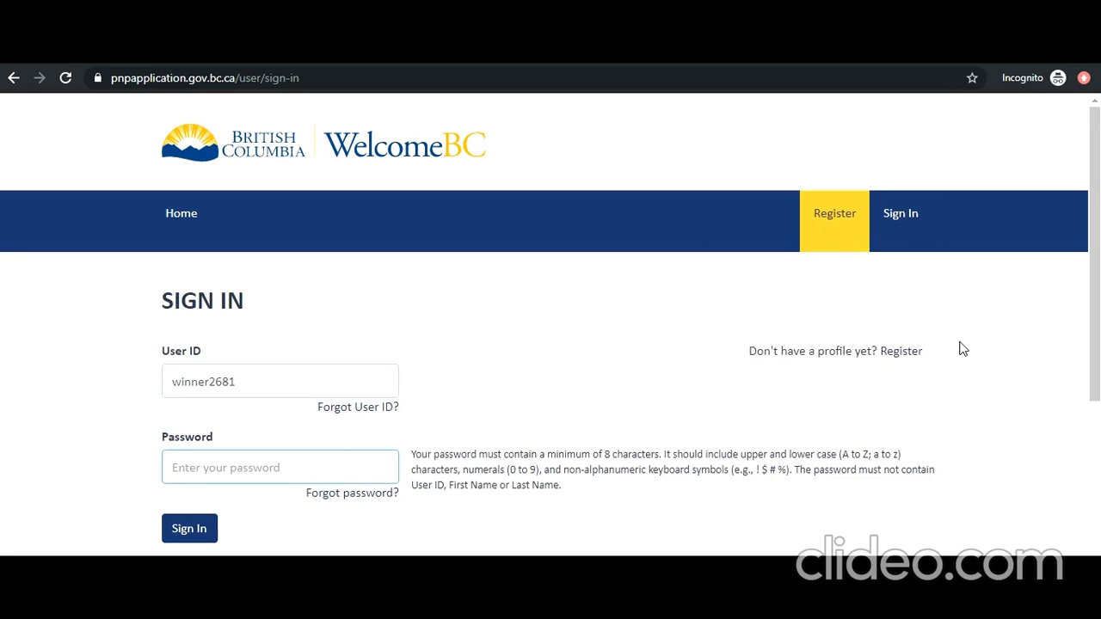
text(•••••••••)
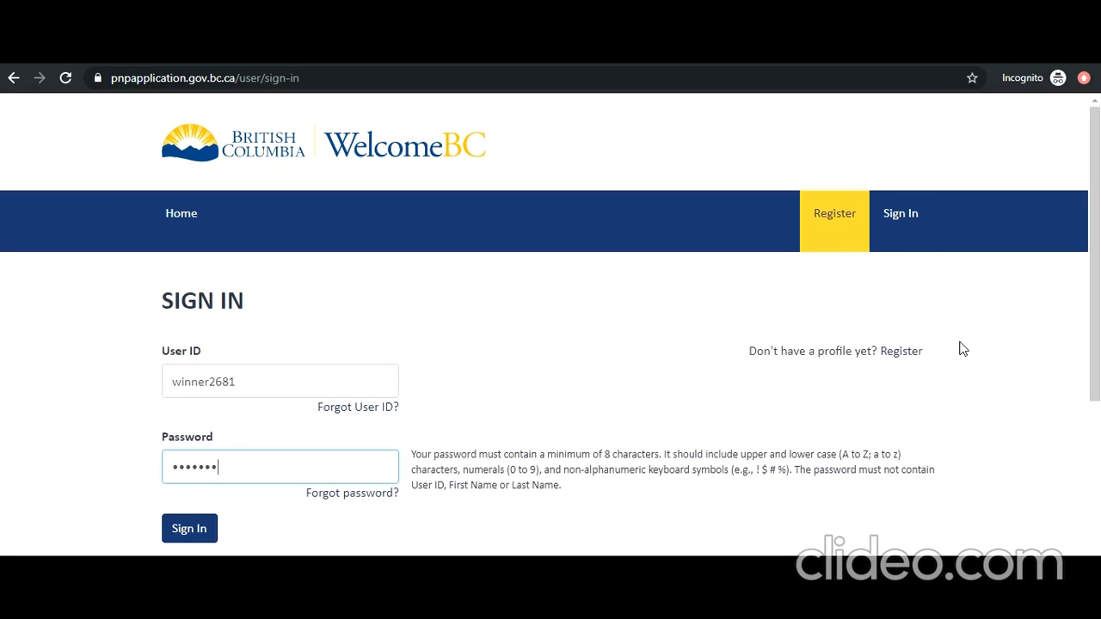
text(•••)
click(182, 536)
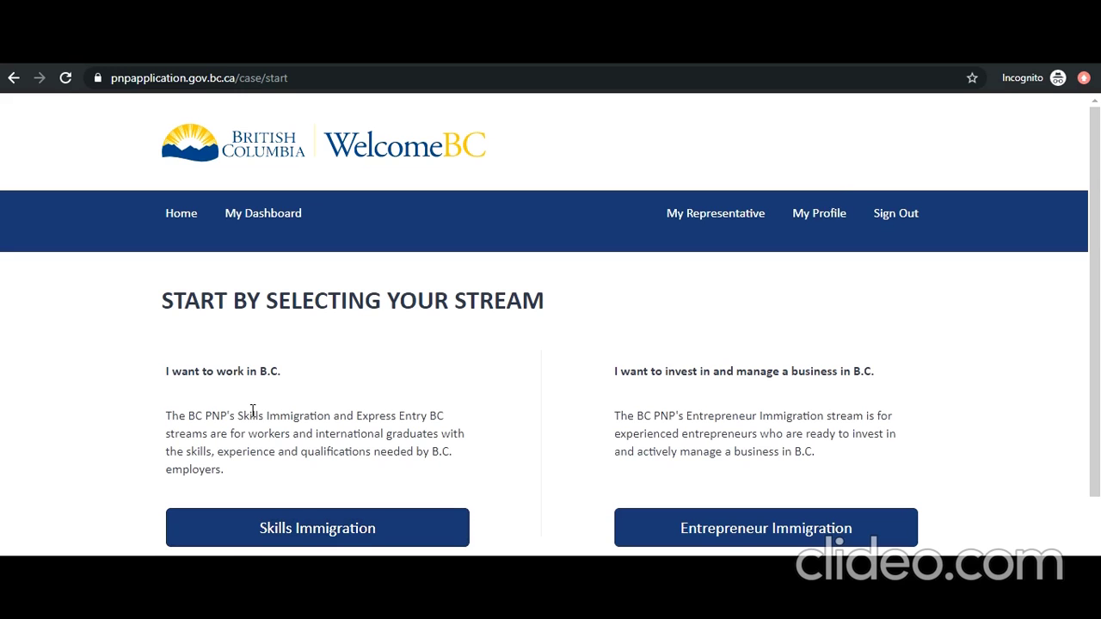
Step: Read the stream descriptions, then select the Skills Immigration stream
drag(179, 416, 215, 437)
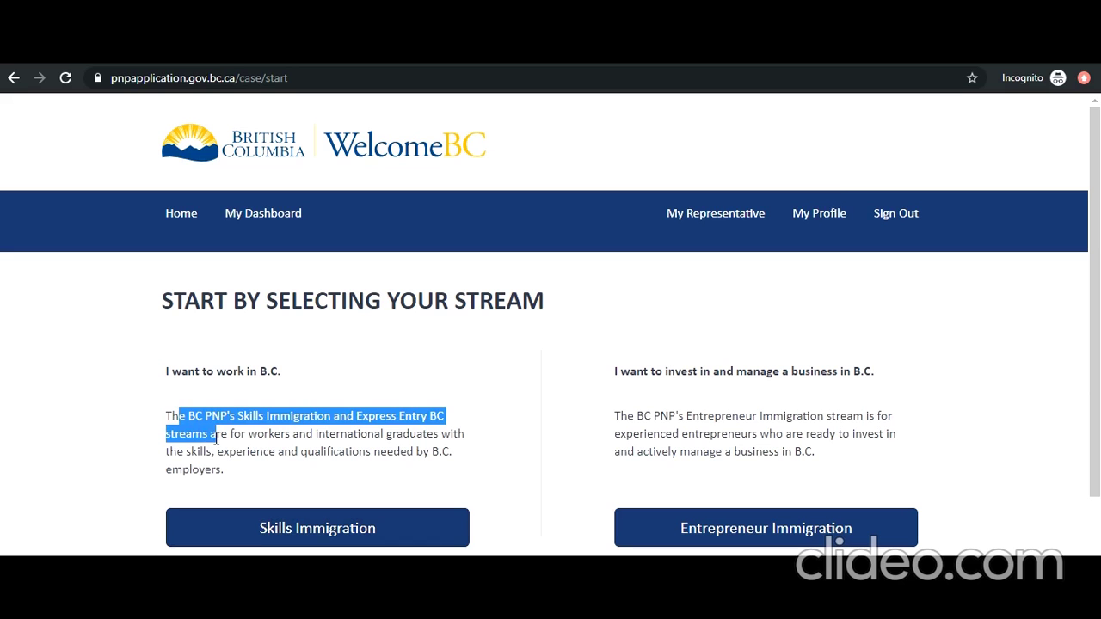
click(216, 447)
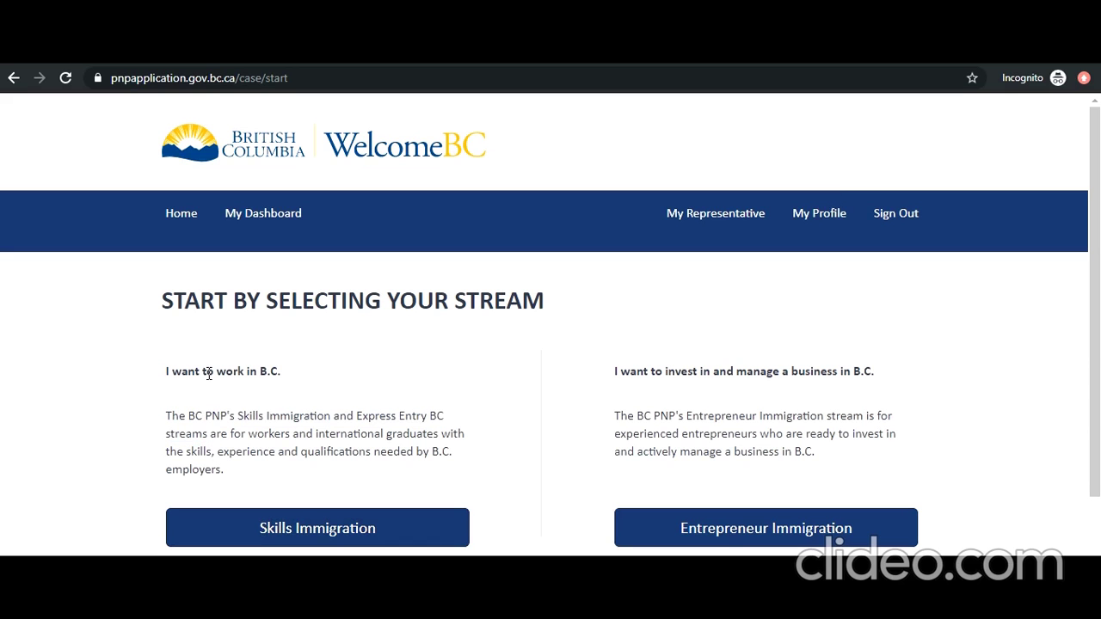
drag(206, 371, 284, 383)
drag(636, 377, 805, 386)
scroll(580, 382, down, 2)
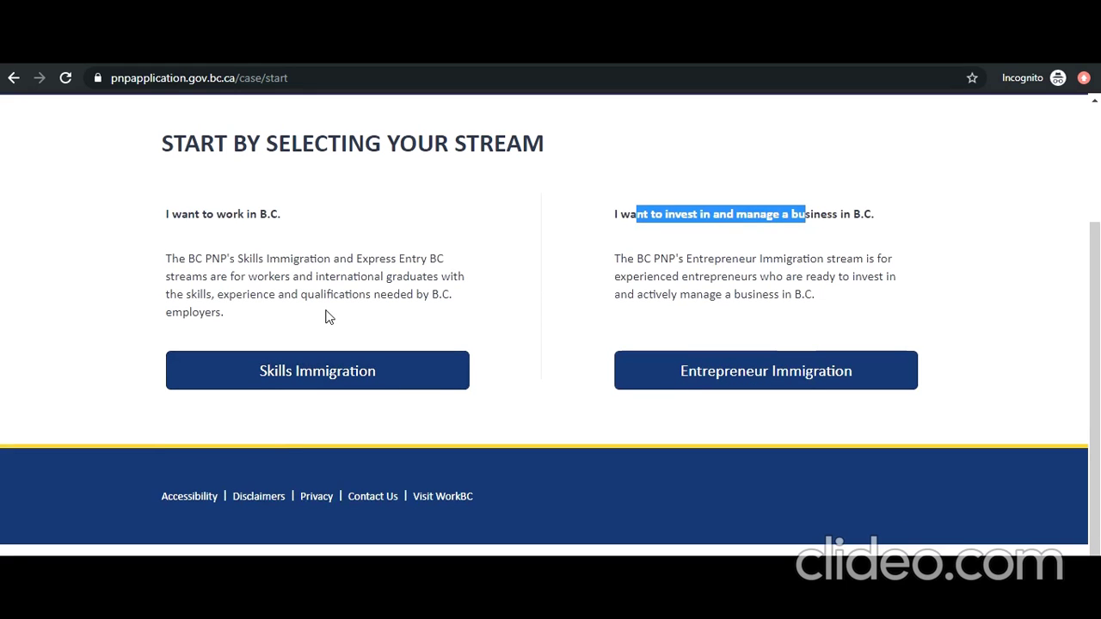
drag(249, 259, 317, 261)
click(276, 295)
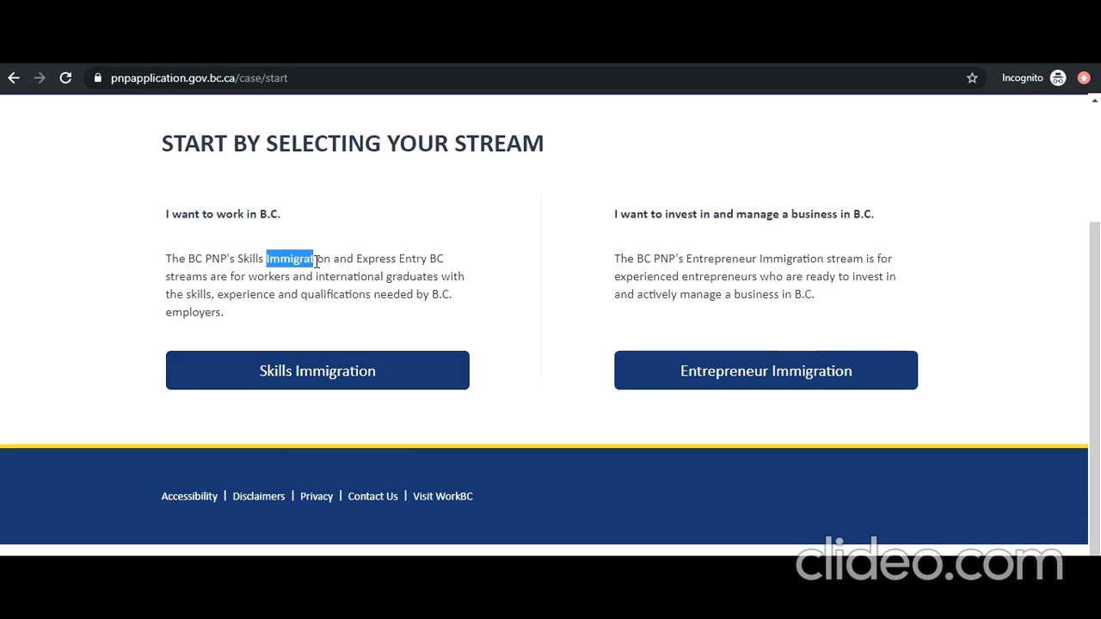
drag(222, 277, 329, 295)
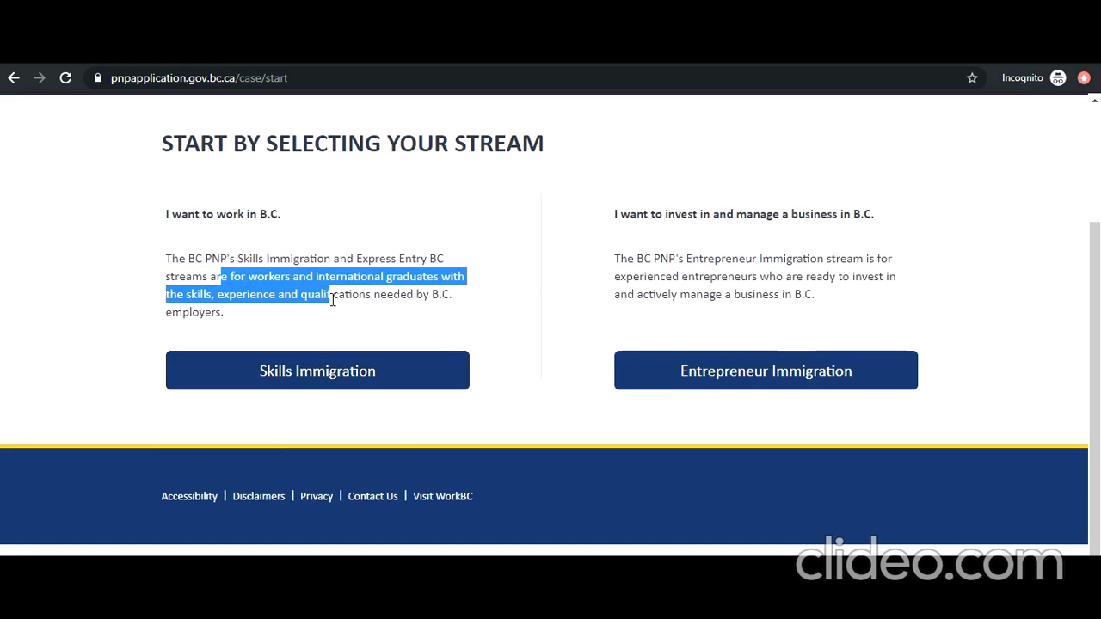
click(299, 370)
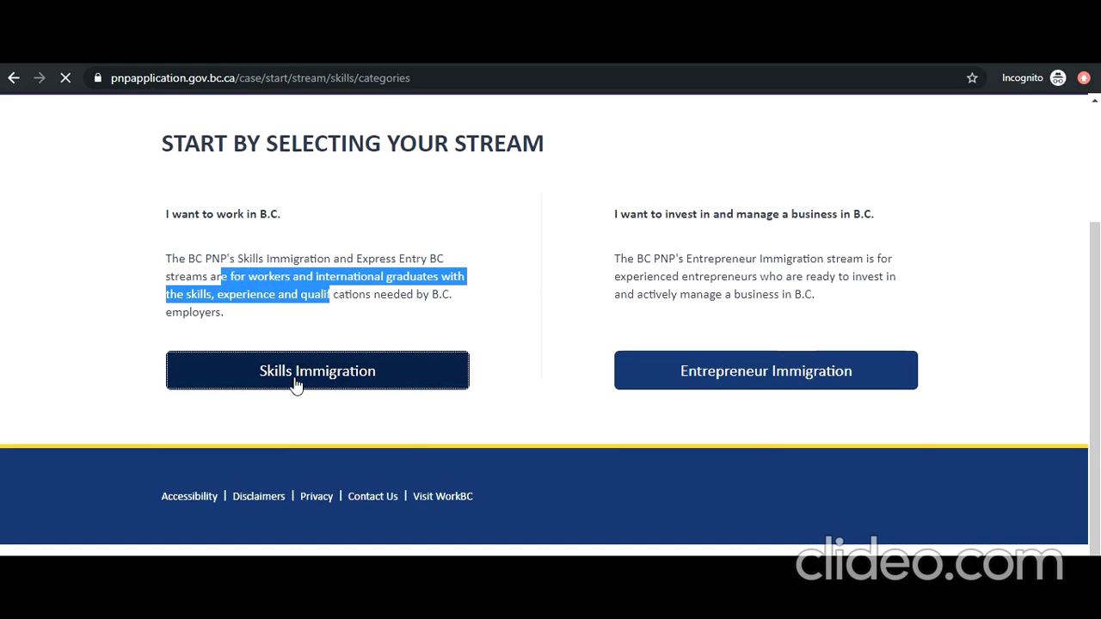
Step: Expand the Category Requirements for Express Entry BC – Skilled Worker
scroll(295, 365, down, 1)
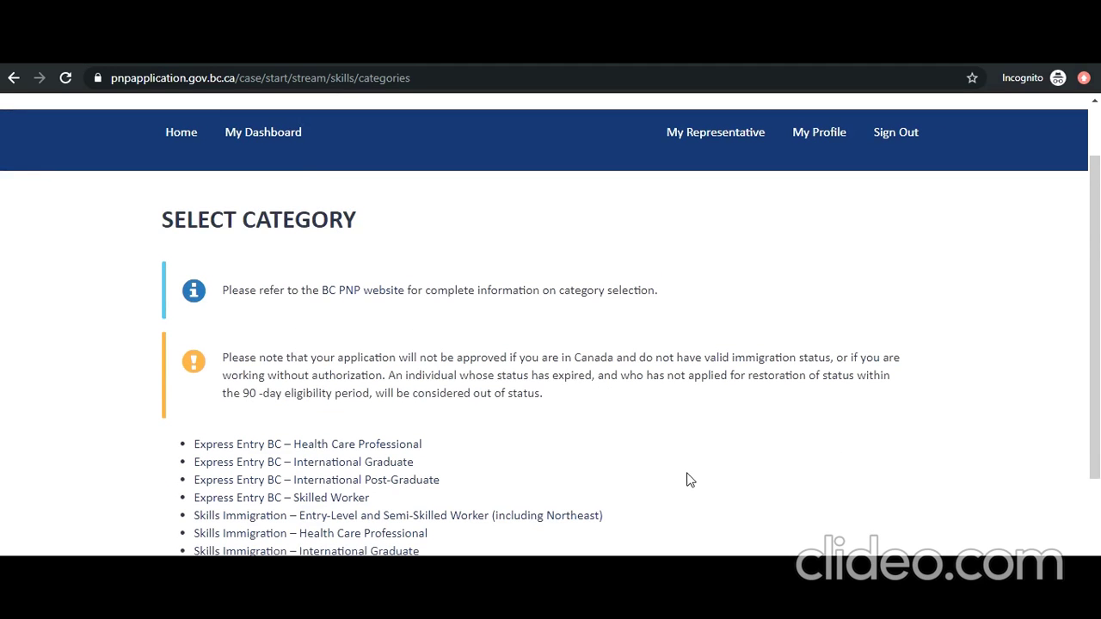
scroll(688, 479, down, 2)
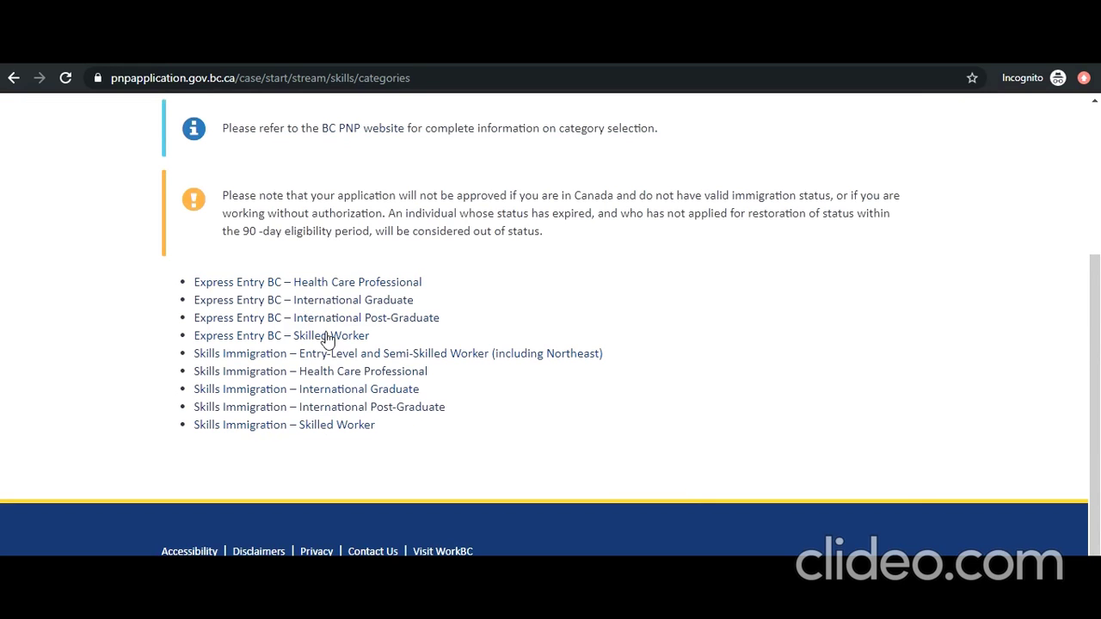
click(277, 344)
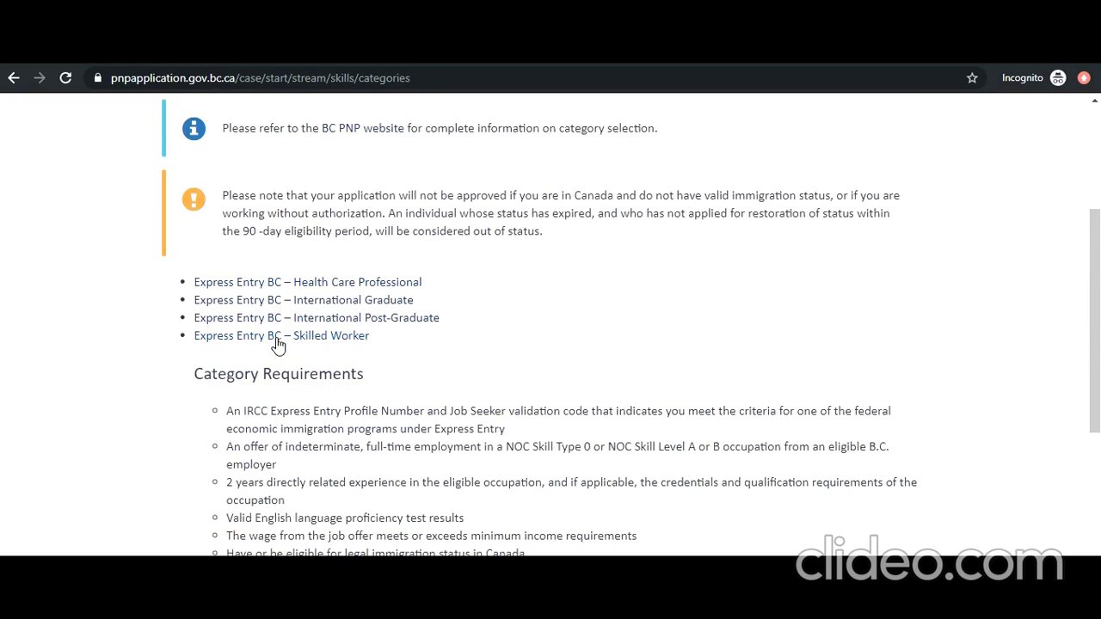
scroll(278, 348, down, 2)
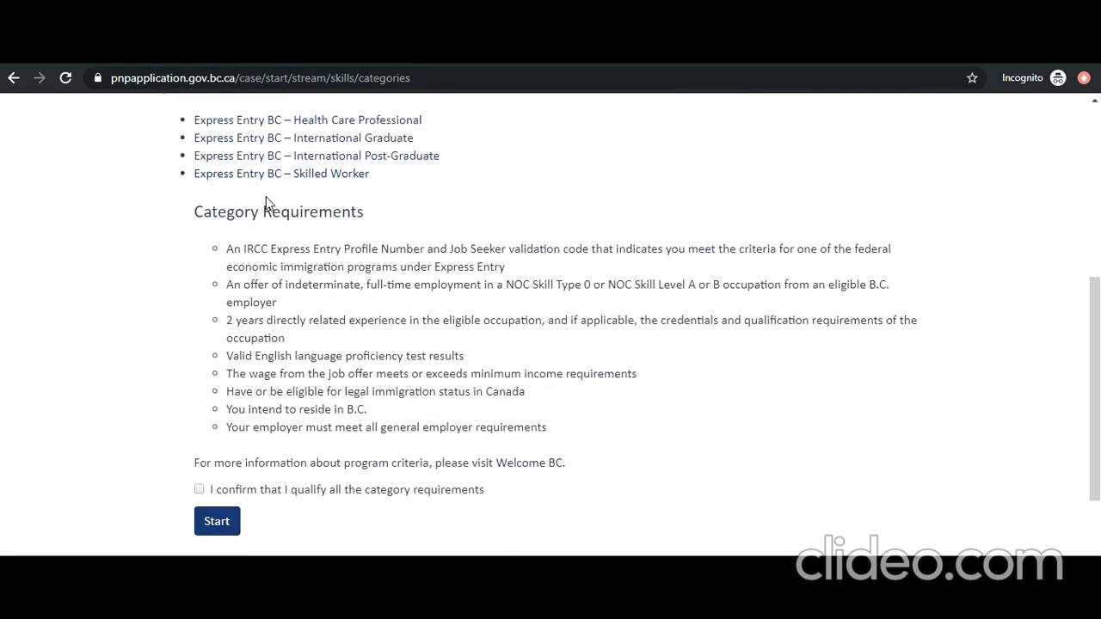
Step: Review the requirements: Express Entry profile, full-time job offer, two years' experience, wage, status, residence, employer
drag(244, 248, 387, 272)
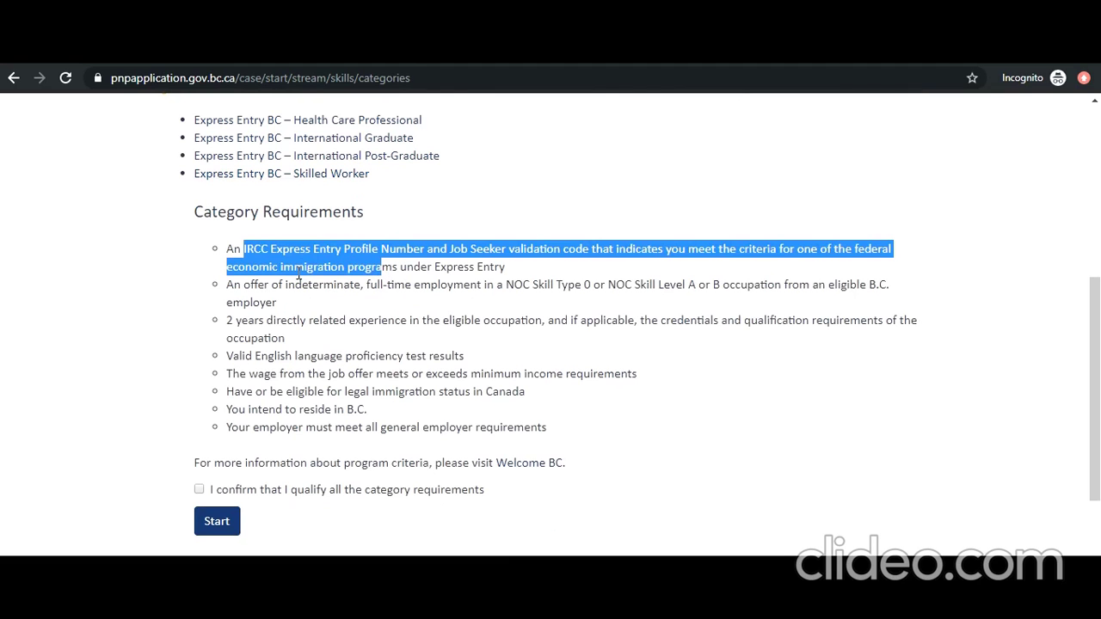
drag(269, 290, 465, 290)
drag(234, 323, 362, 368)
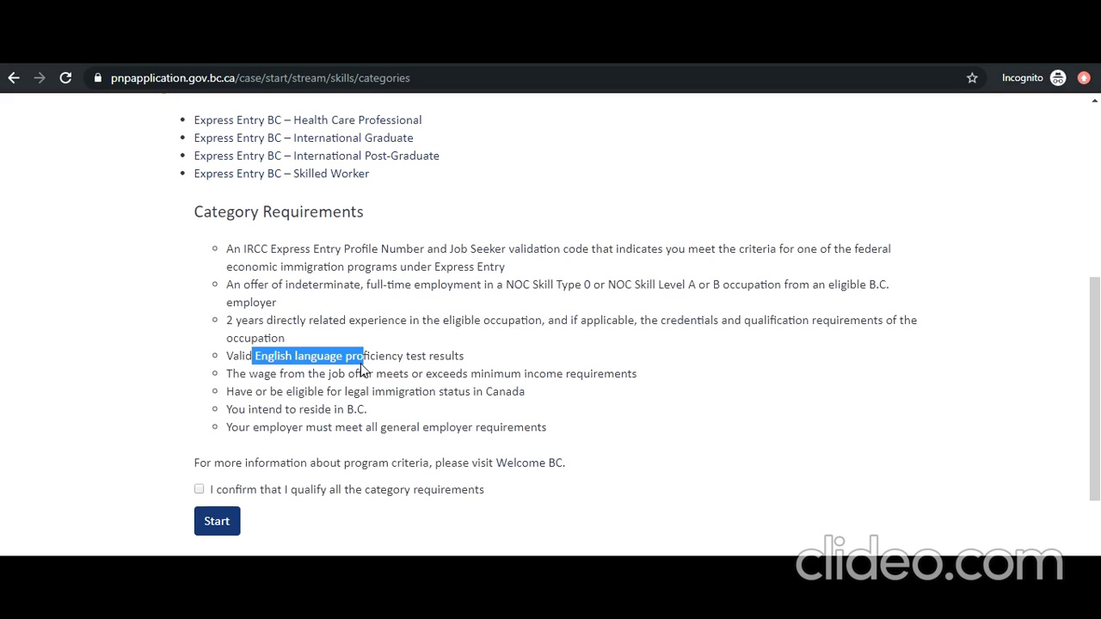
drag(306, 373, 407, 361)
drag(285, 392, 398, 392)
drag(272, 416, 357, 411)
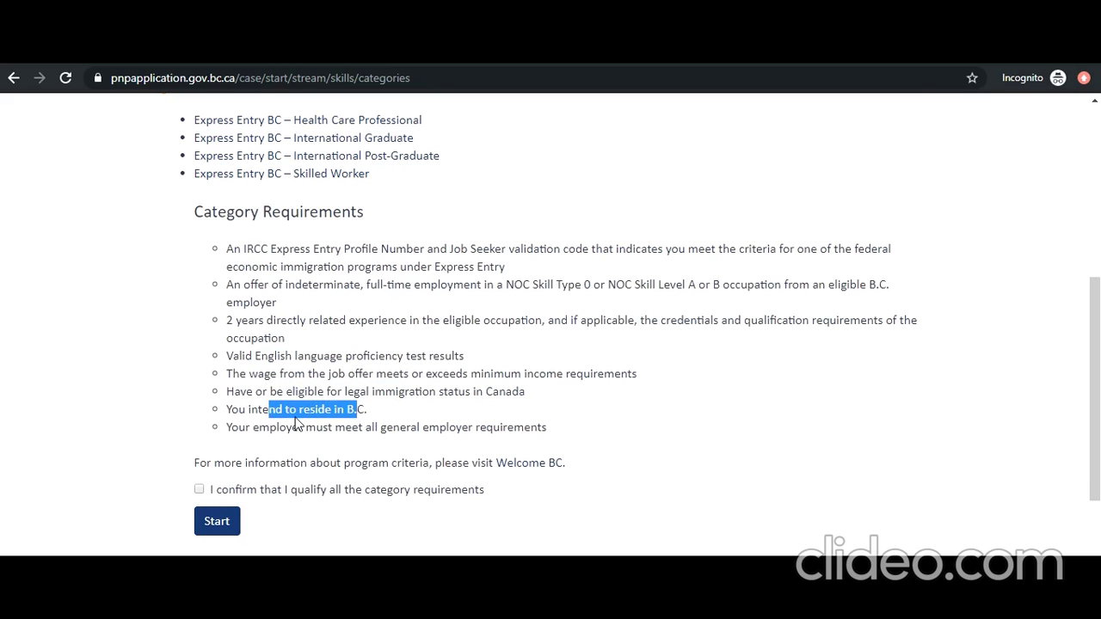
drag(276, 427, 346, 427)
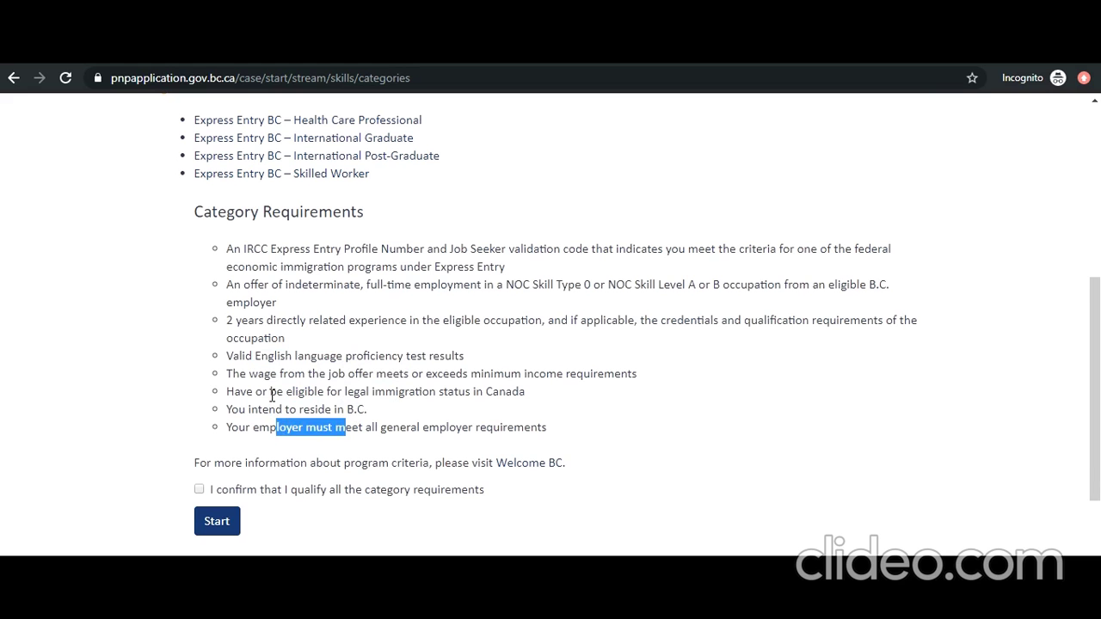
scroll(272, 395, down, 2)
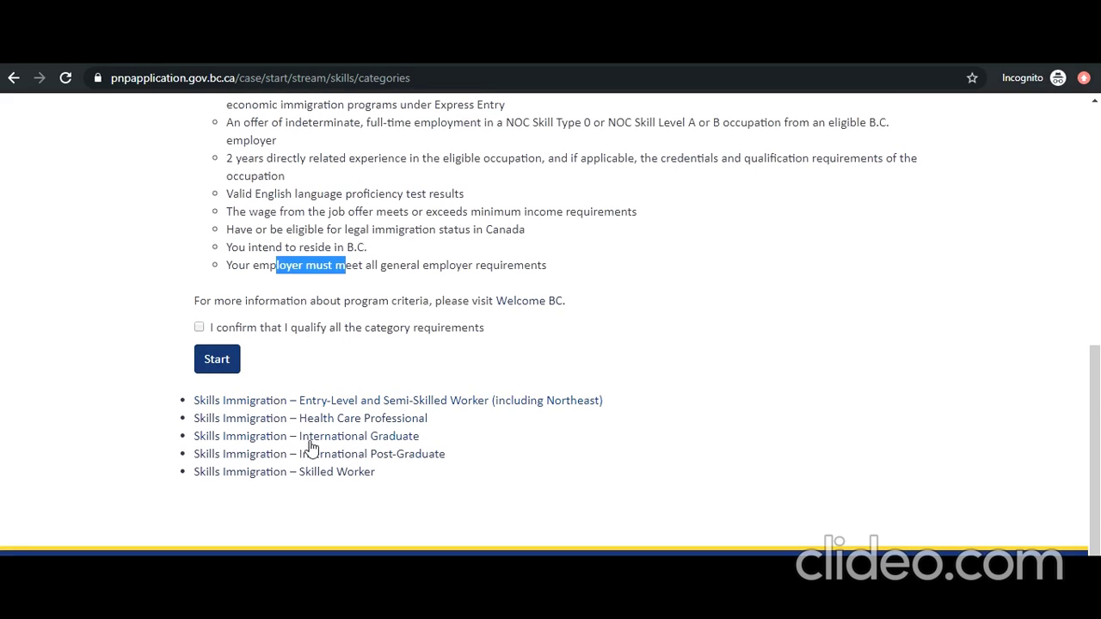
Step: Expand and compare the Skills Immigration – Skilled Worker requirements
click(307, 472)
scroll(331, 395, down, 1)
scroll(327, 394, up, 2)
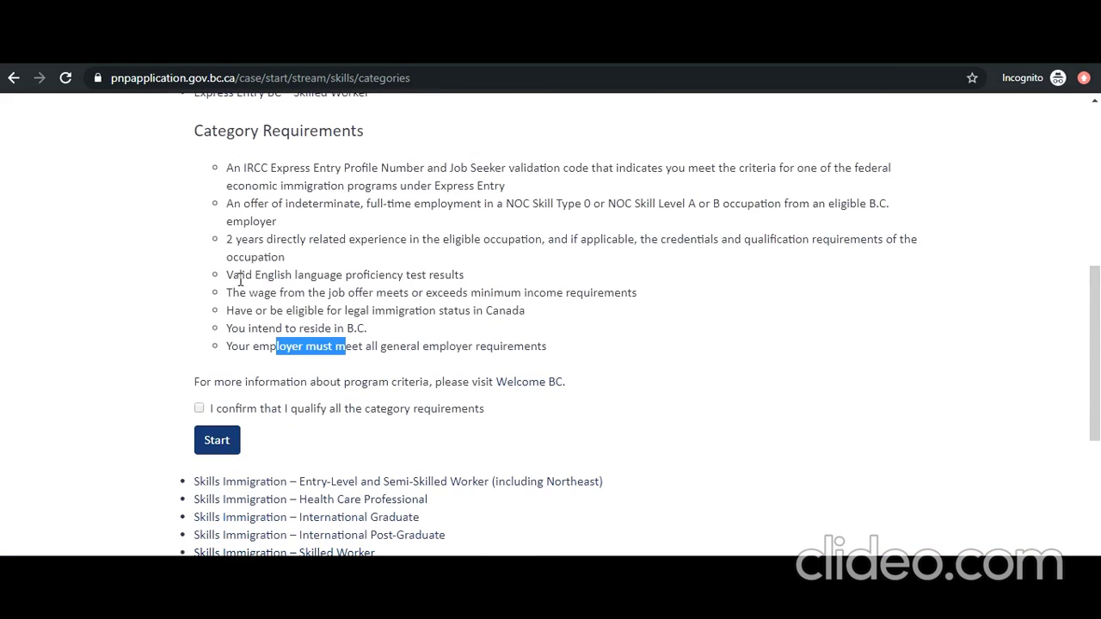
scroll(241, 279, down, 5)
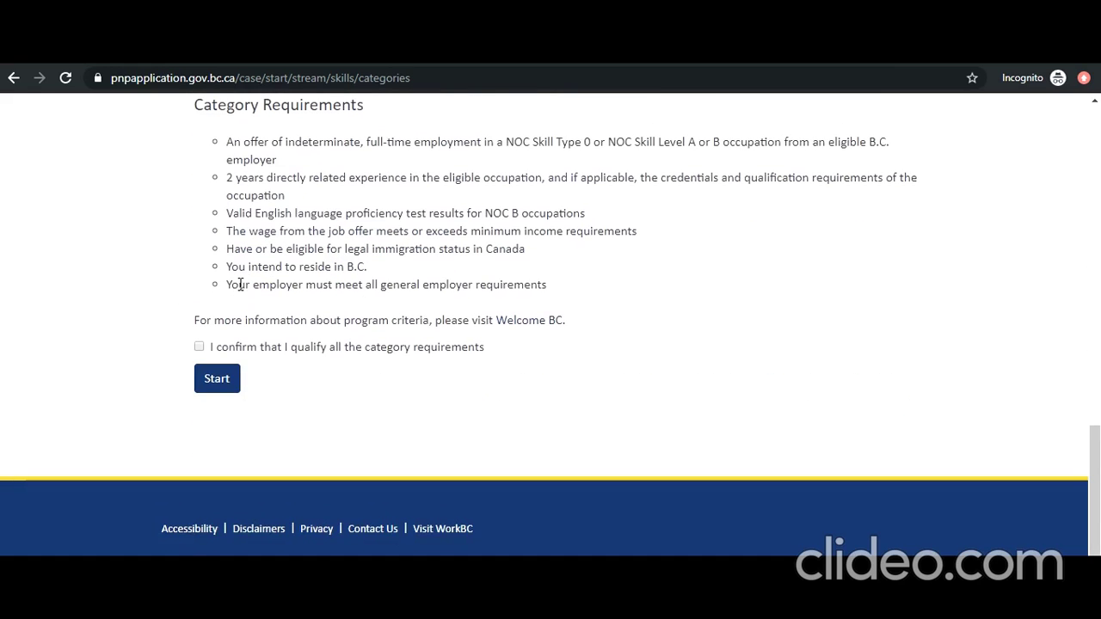
scroll(240, 285, up, 2)
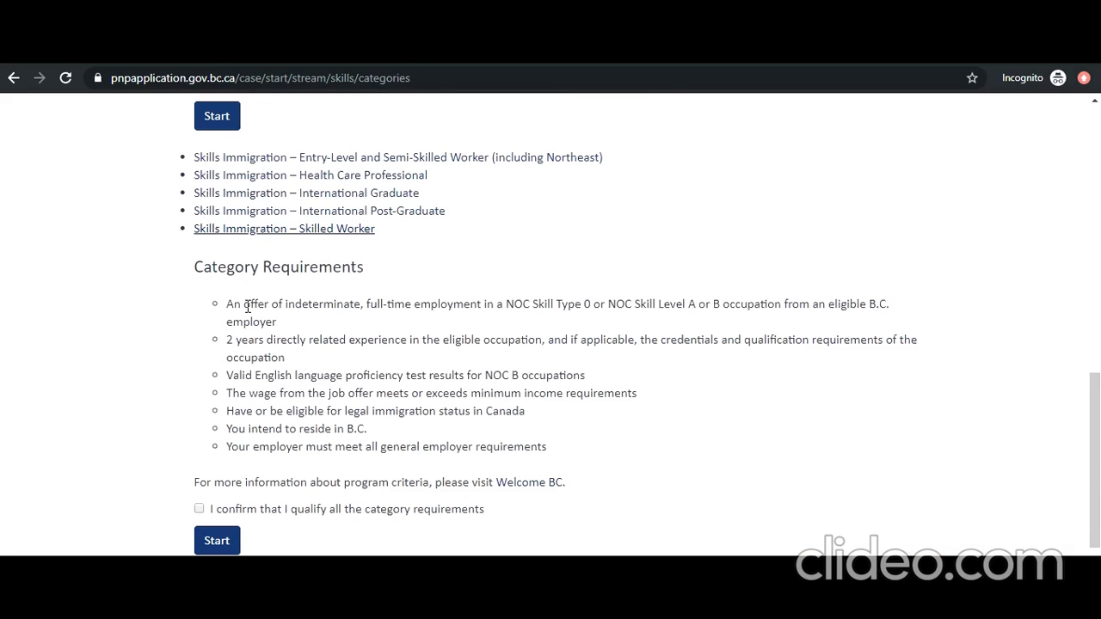
drag(246, 306, 359, 315)
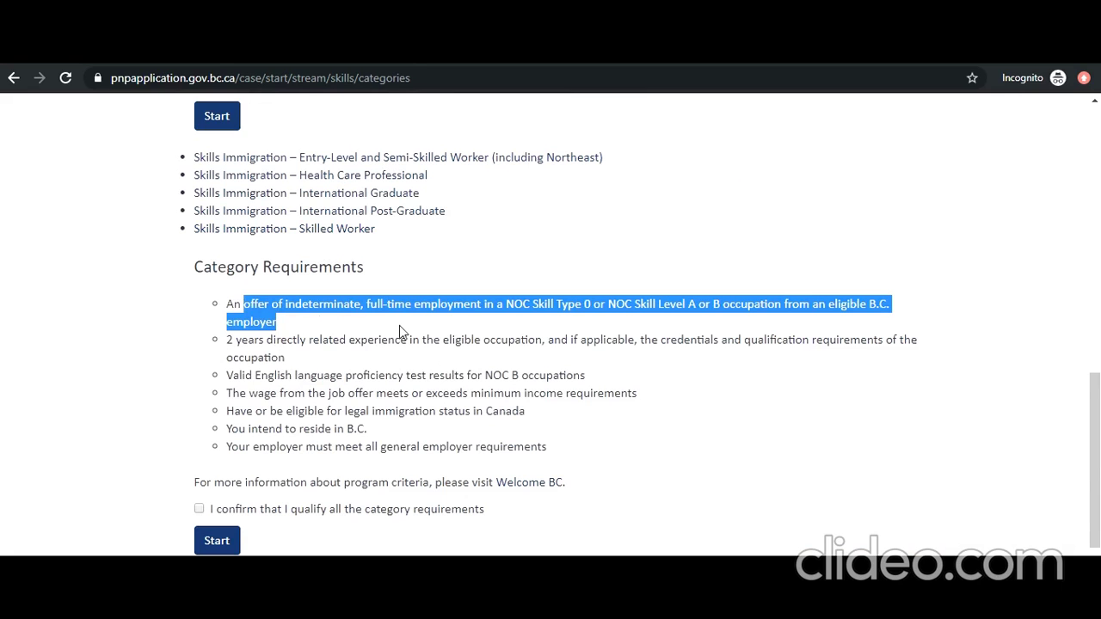
drag(269, 344, 376, 358)
drag(261, 376, 351, 432)
drag(269, 447, 405, 447)
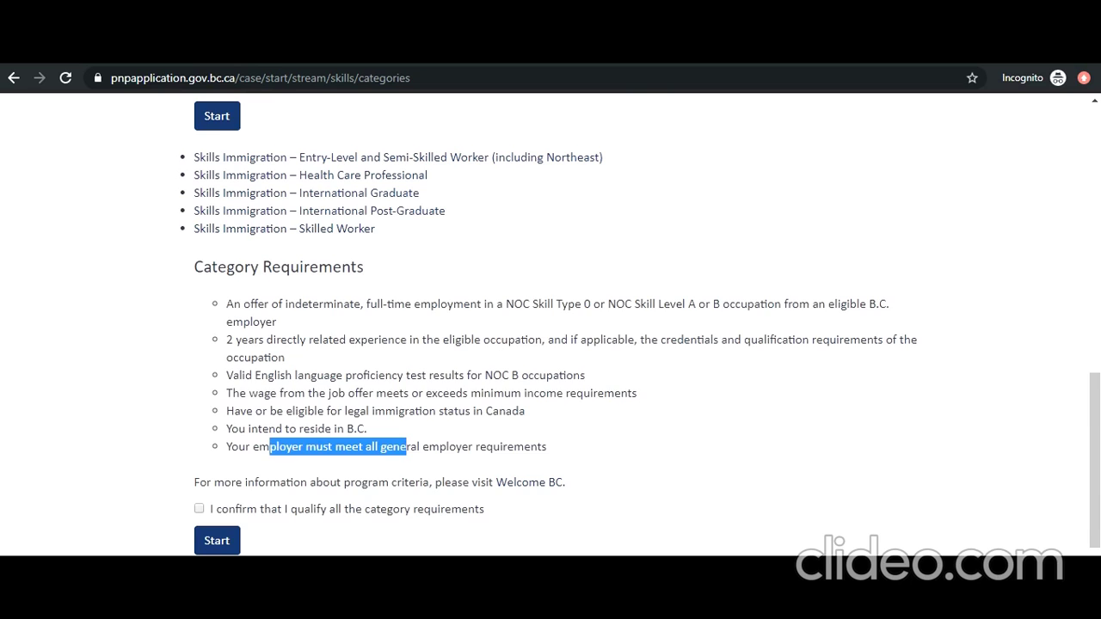
scroll(675, 453, down, 2)
scroll(675, 453, up, 5)
Step: Tick 'I confirm that I qualify' for Express Entry BC – Skilled Worker and Start
click(199, 326)
scroll(287, 413, down, 5)
scroll(287, 412, up, 1)
scroll(288, 414, up, 5)
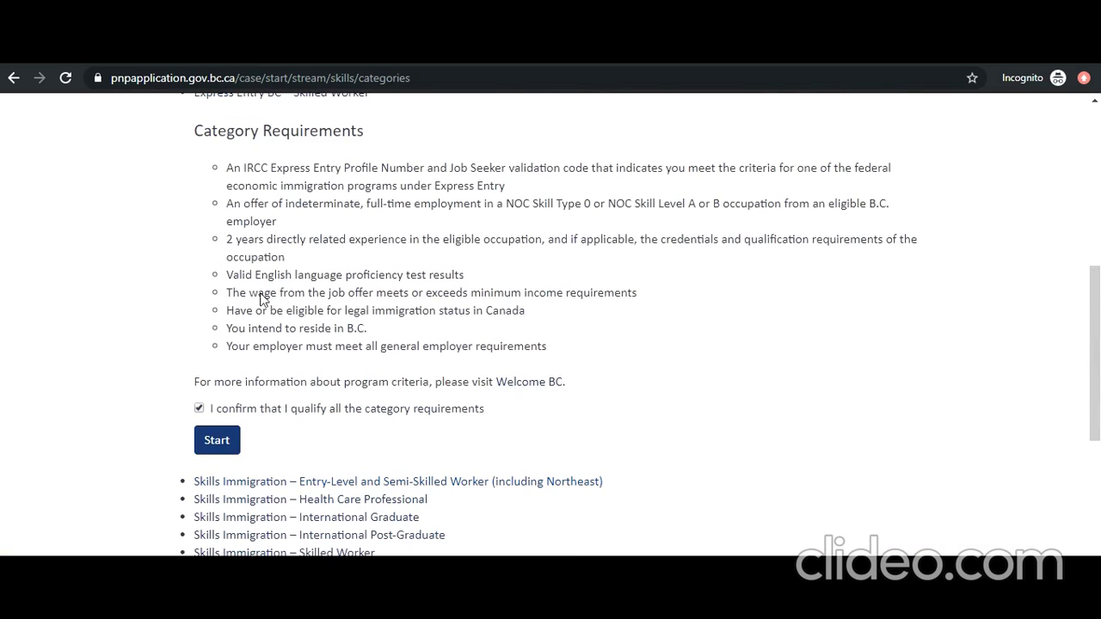
click(238, 445)
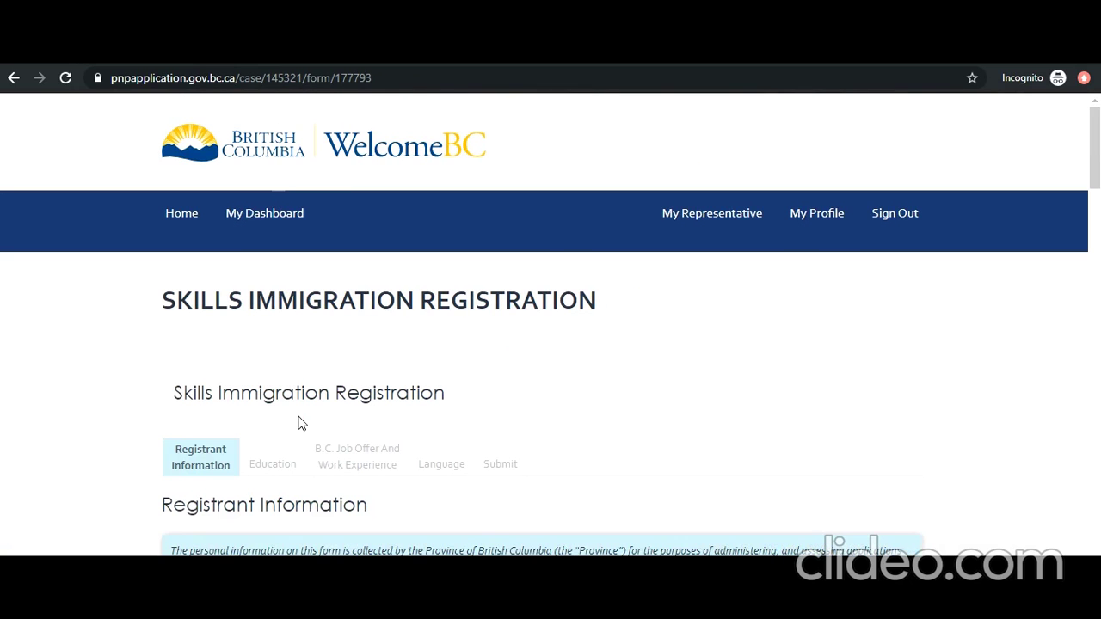
Step: Scroll through the pre-filled personal, passport, contact and address fields to Current/Previous Applications
scroll(298, 423, down, 4)
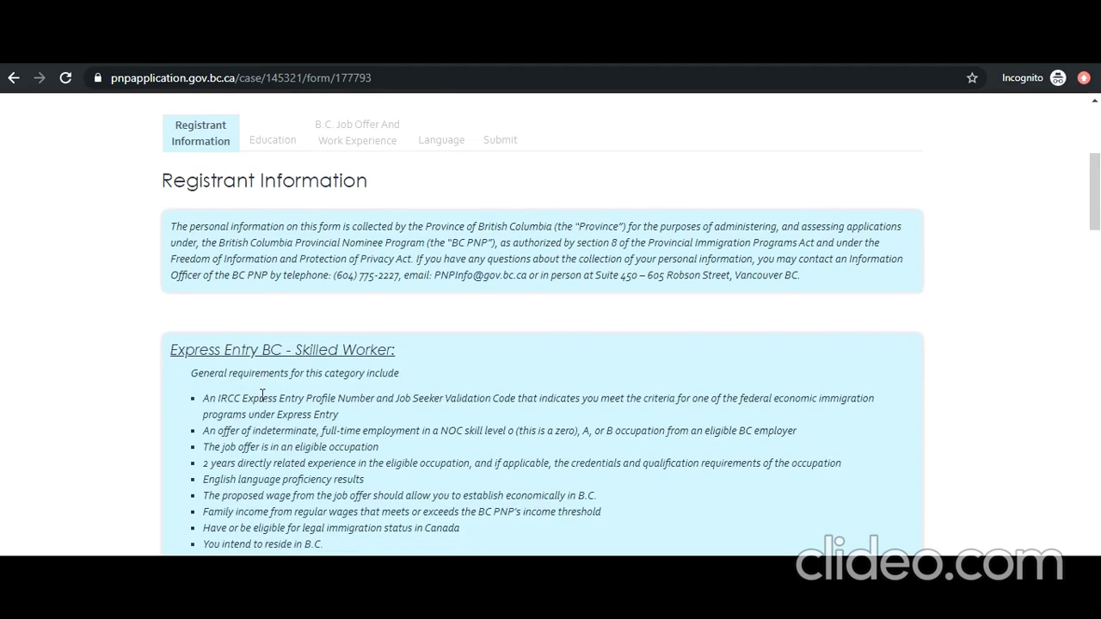
scroll(261, 395, up, 2)
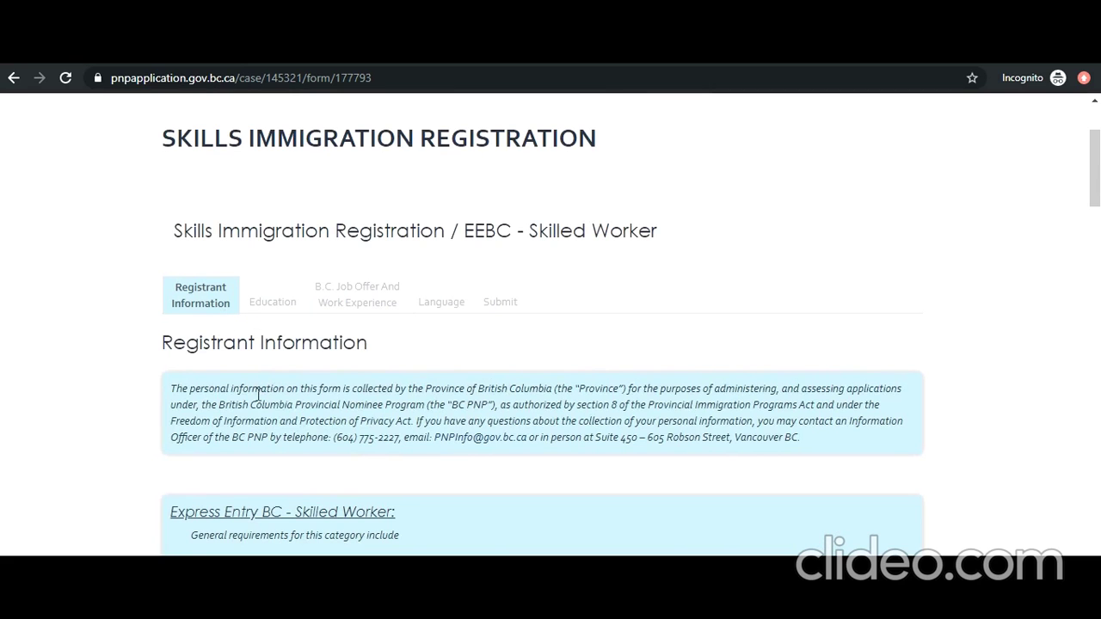
scroll(284, 394, down, 5)
scroll(260, 404, down, 4)
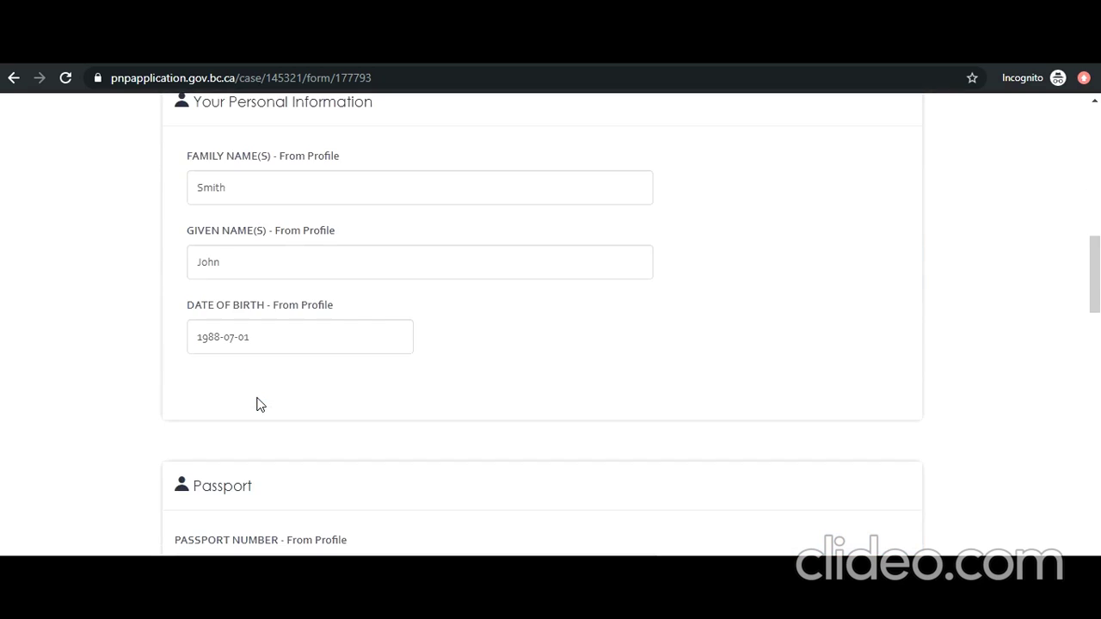
scroll(259, 404, down, 6)
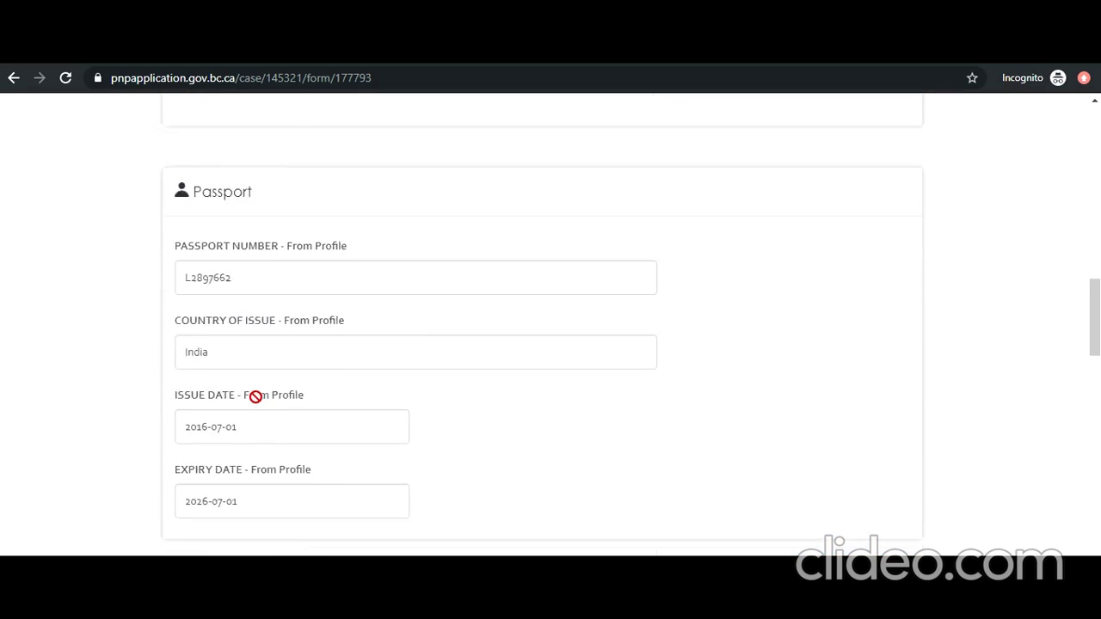
scroll(255, 396, down, 9)
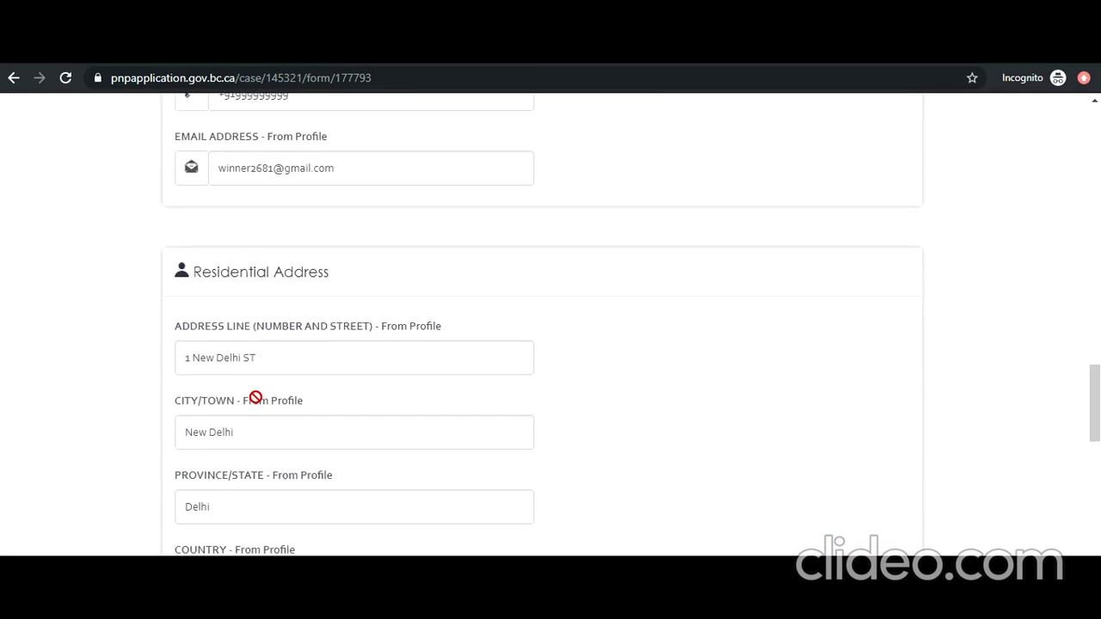
scroll(255, 404, down, 4)
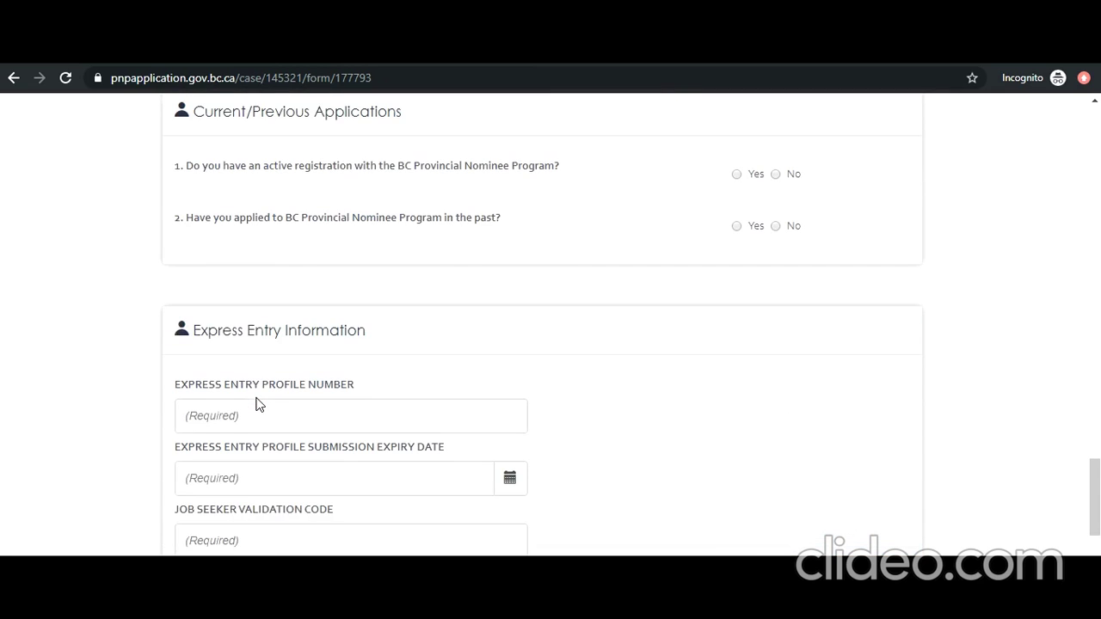
scroll(258, 404, up, 2)
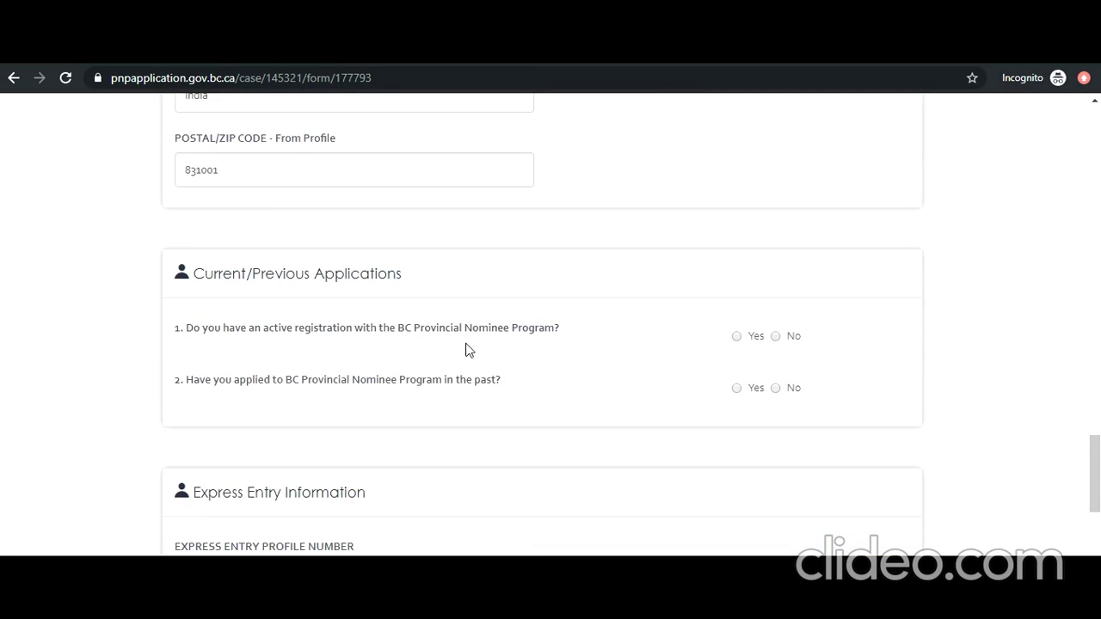
Step: Answer No to having an active registration and No to having applied in the past
click(775, 337)
click(774, 388)
scroll(301, 385, down, 3)
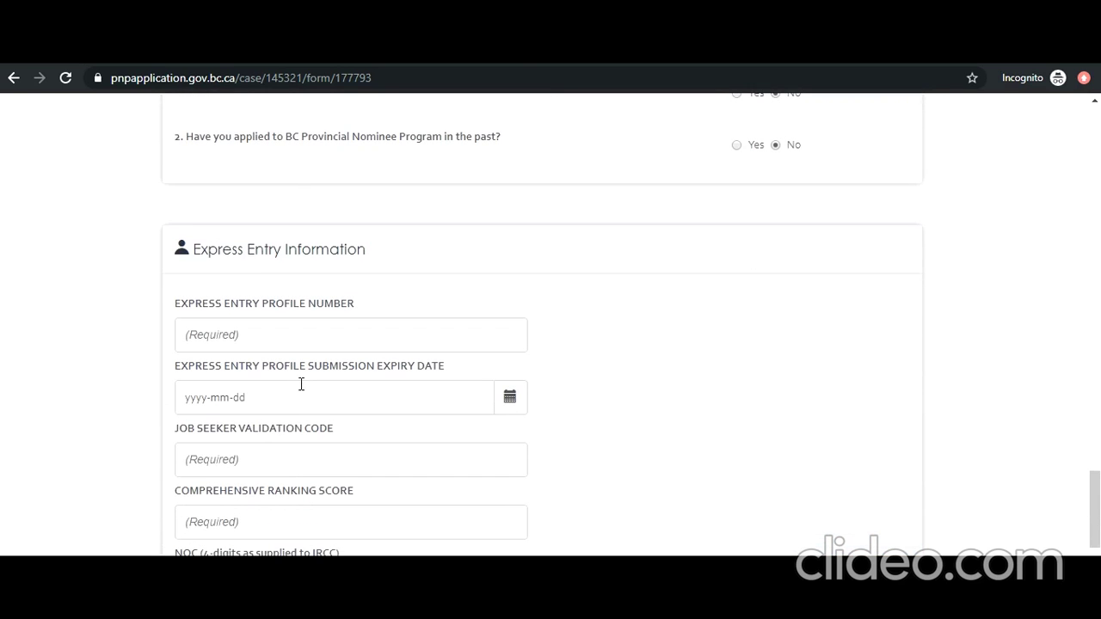
scroll(301, 385, down, 4)
scroll(301, 388, up, 2)
scroll(301, 389, up, 2)
Step: Enter the Express Entry profile number, expiry date 2020-03-14 and the job seeker validation code
click(295, 340)
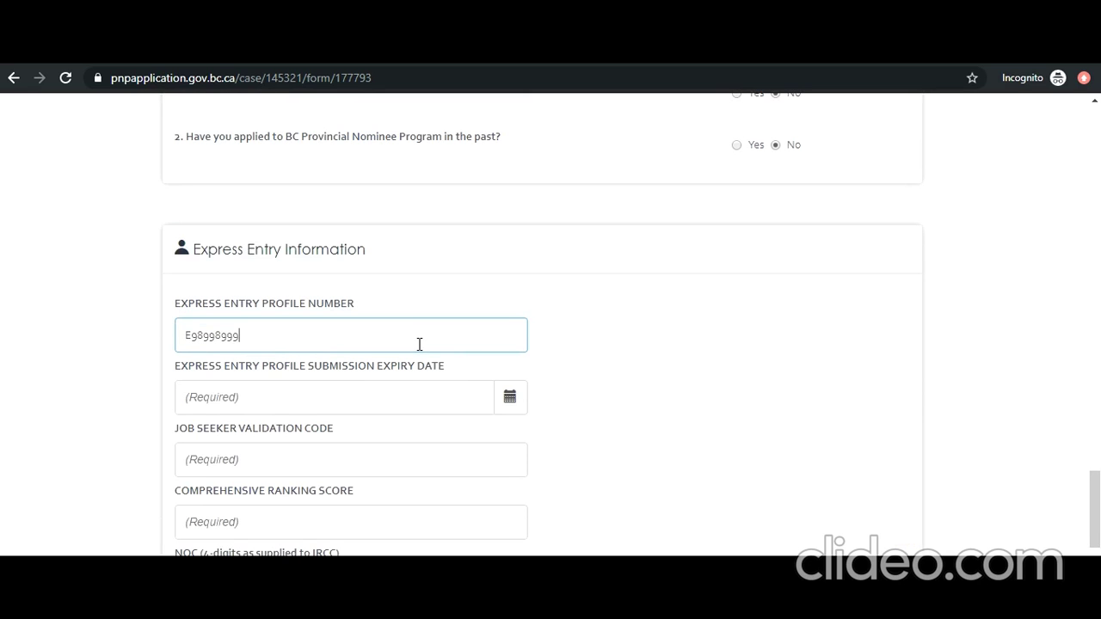
key(Tab)
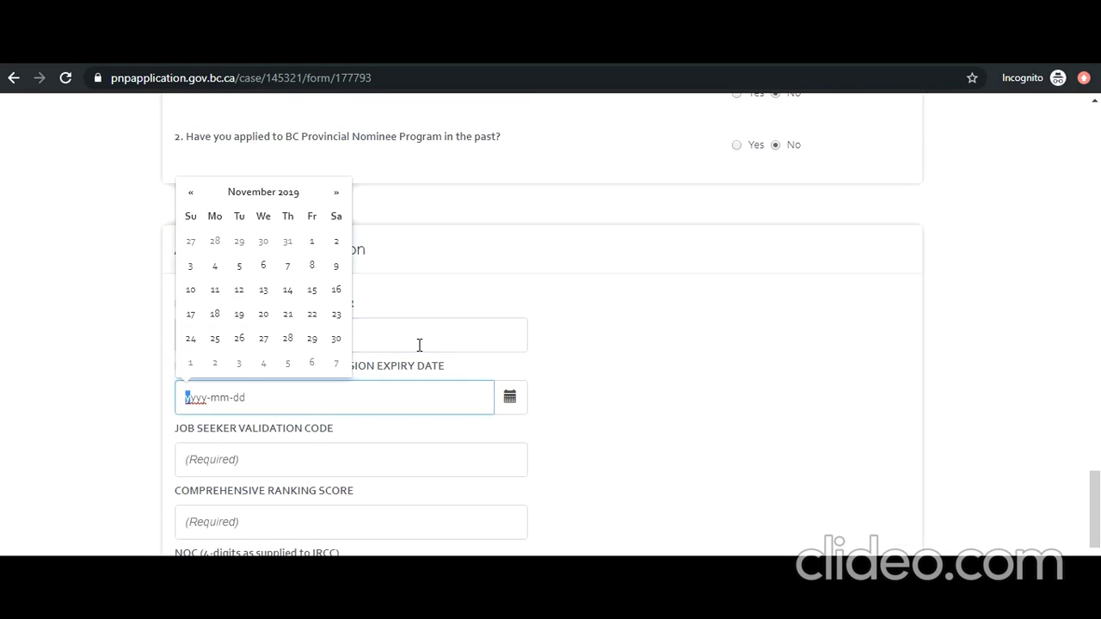
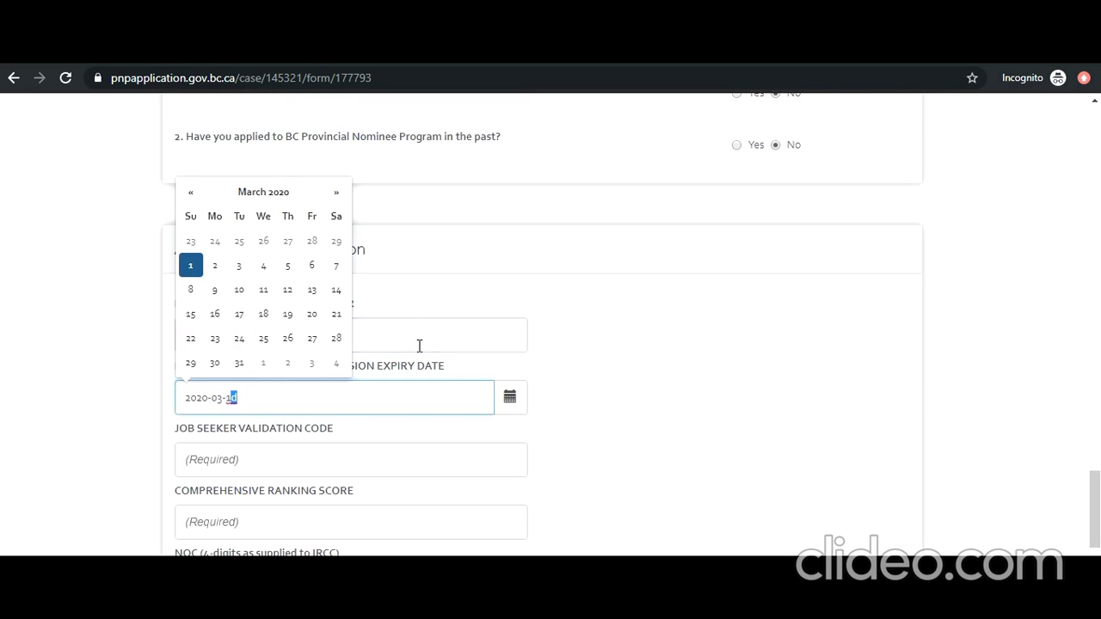
click(344, 455)
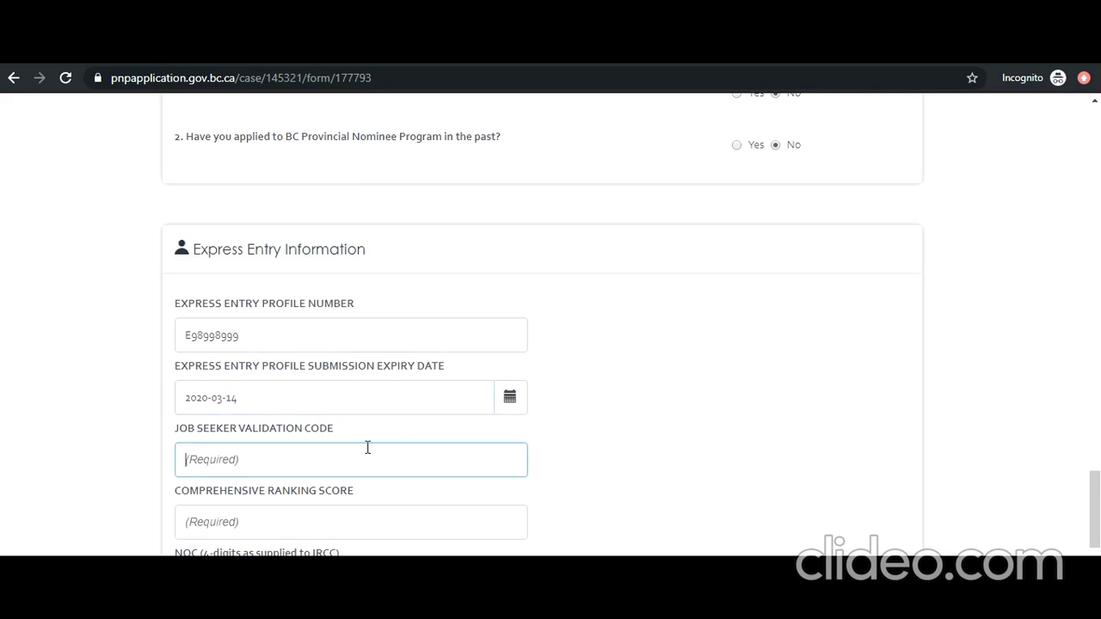
text(34567)
Step: Enter comprehensive ranking score 454 and the job title Proogrammer Analyst
click(325, 521)
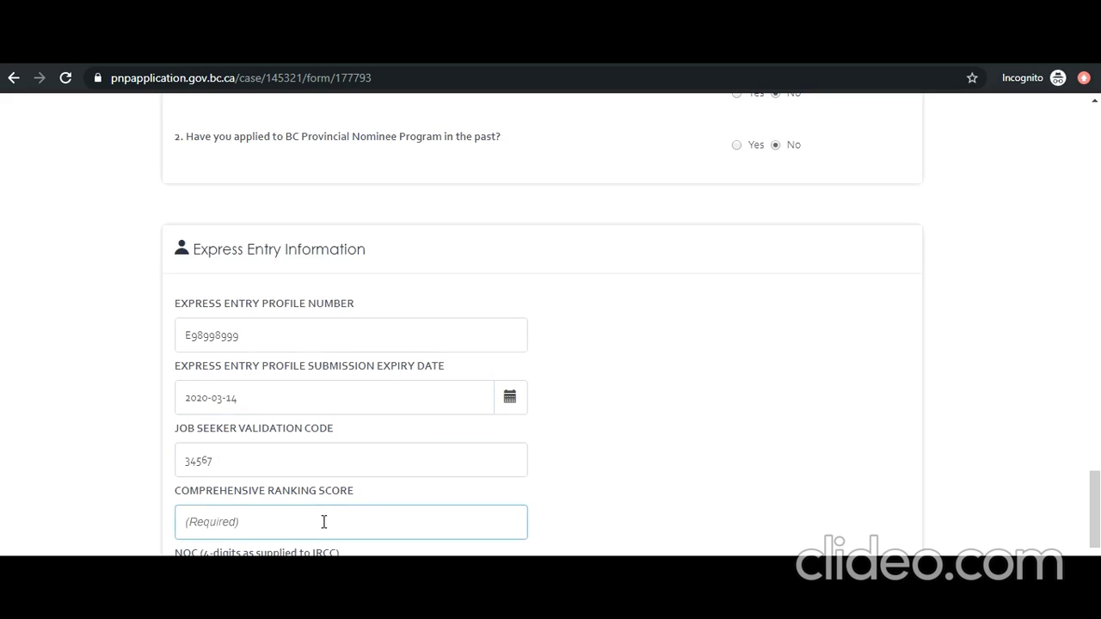
text(454)
key(Tab)
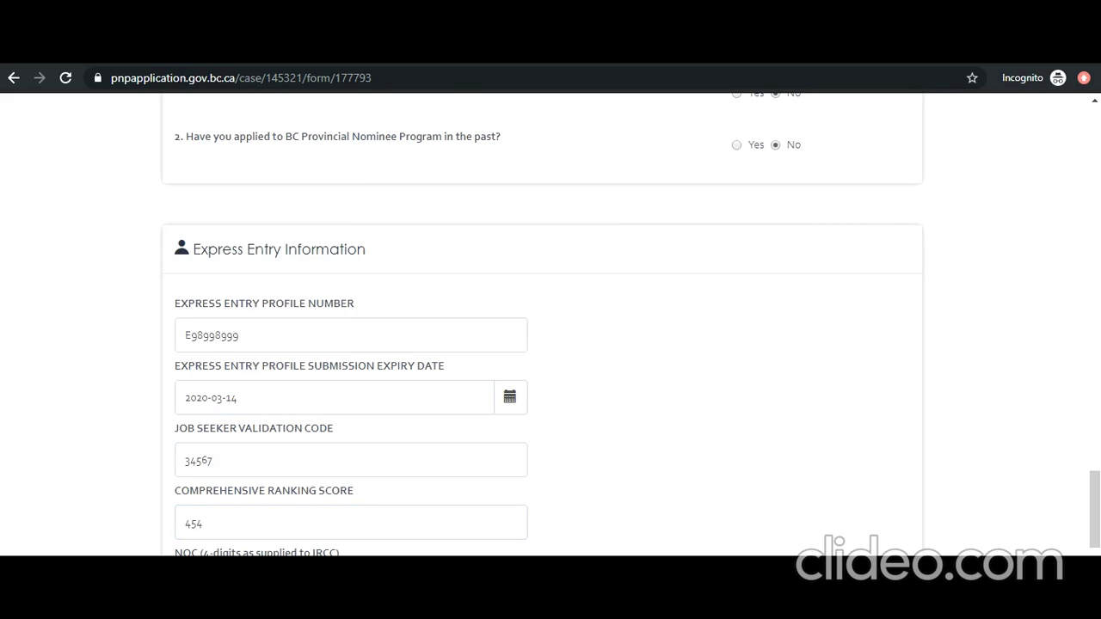
scroll(233, 547, down, 2)
click(255, 484)
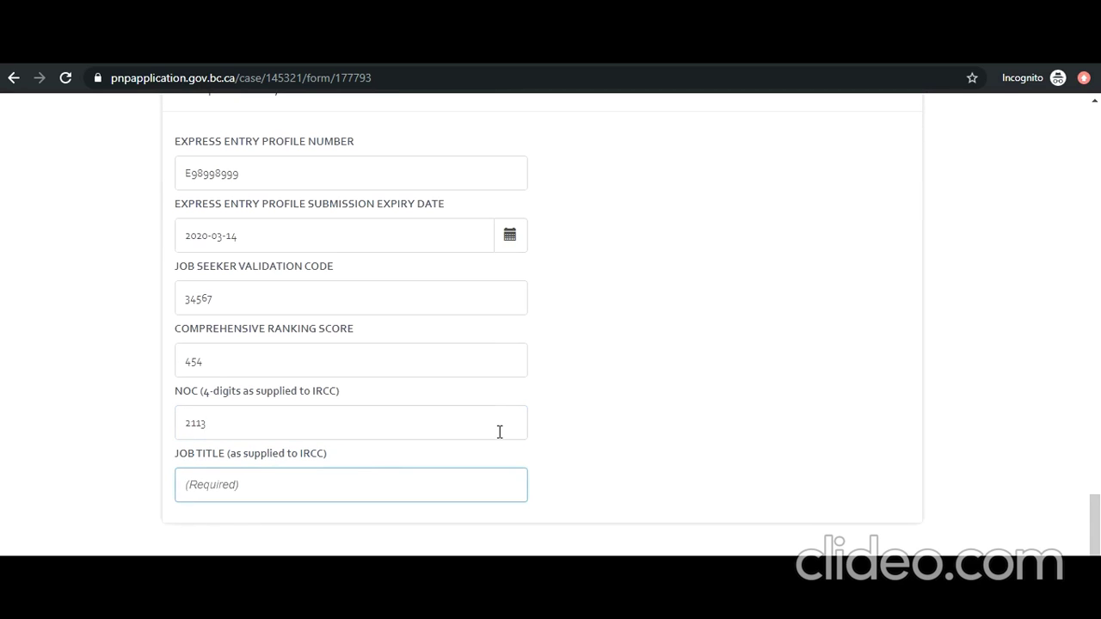
text(Proogrammer Analyst)
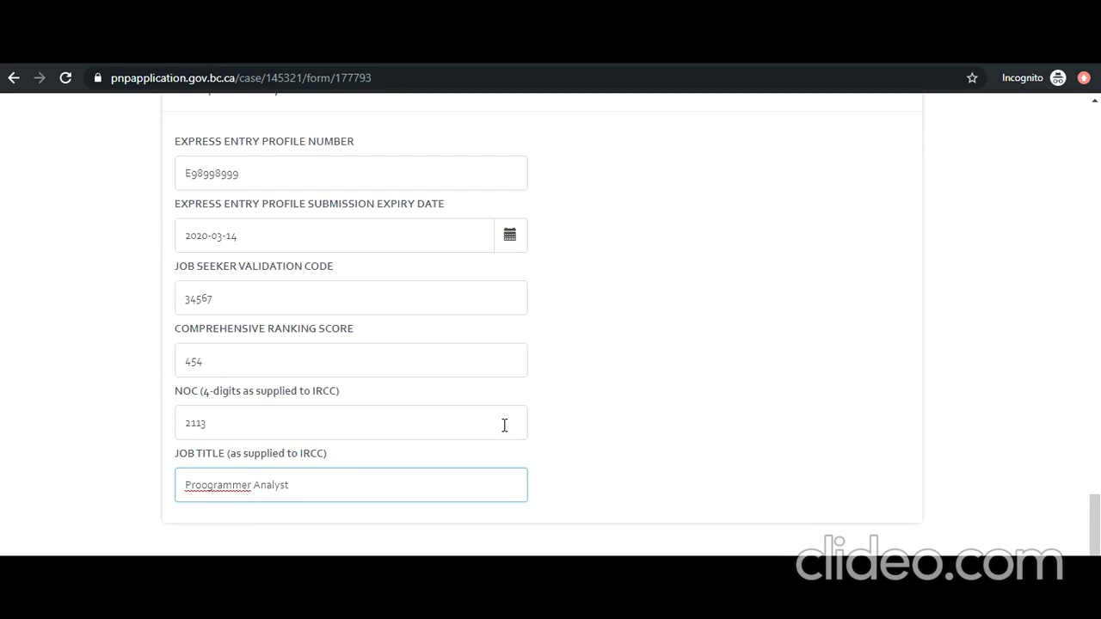
scroll(533, 424, down, 2)
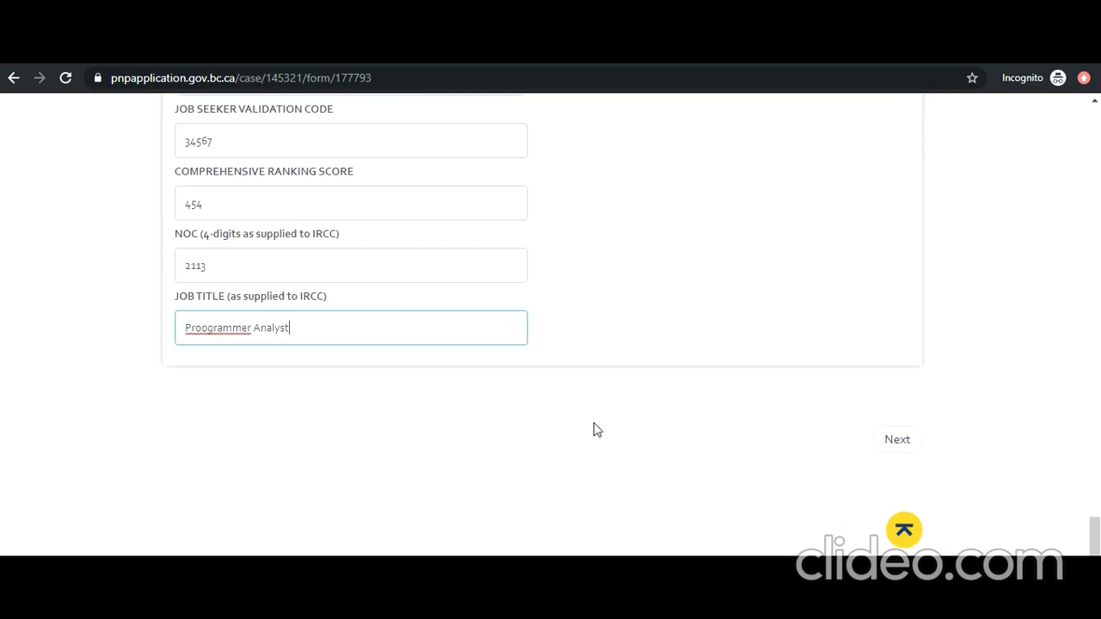
Step: Continue to Education and set highest level to Bachelor's Degree, completed 2012-07-25
click(896, 435)
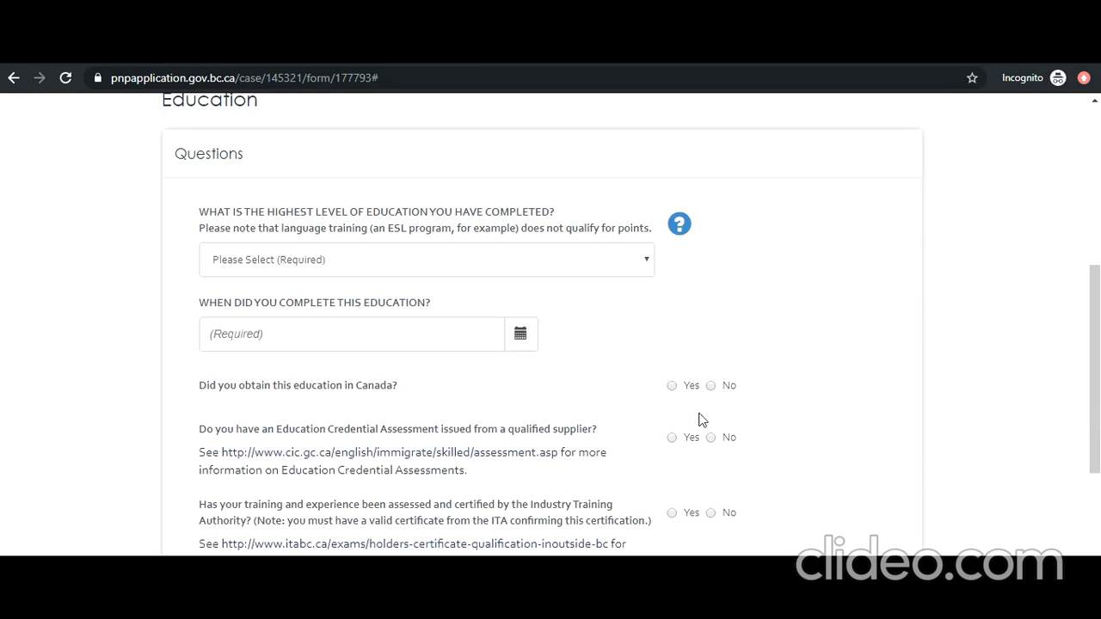
scroll(428, 336, up, 1)
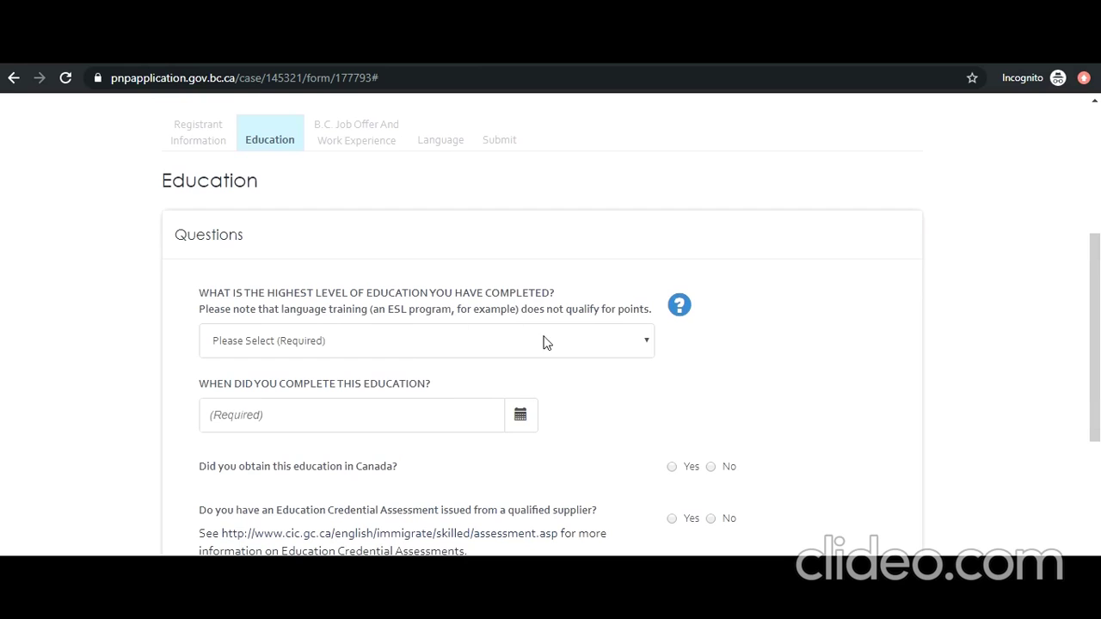
click(630, 345)
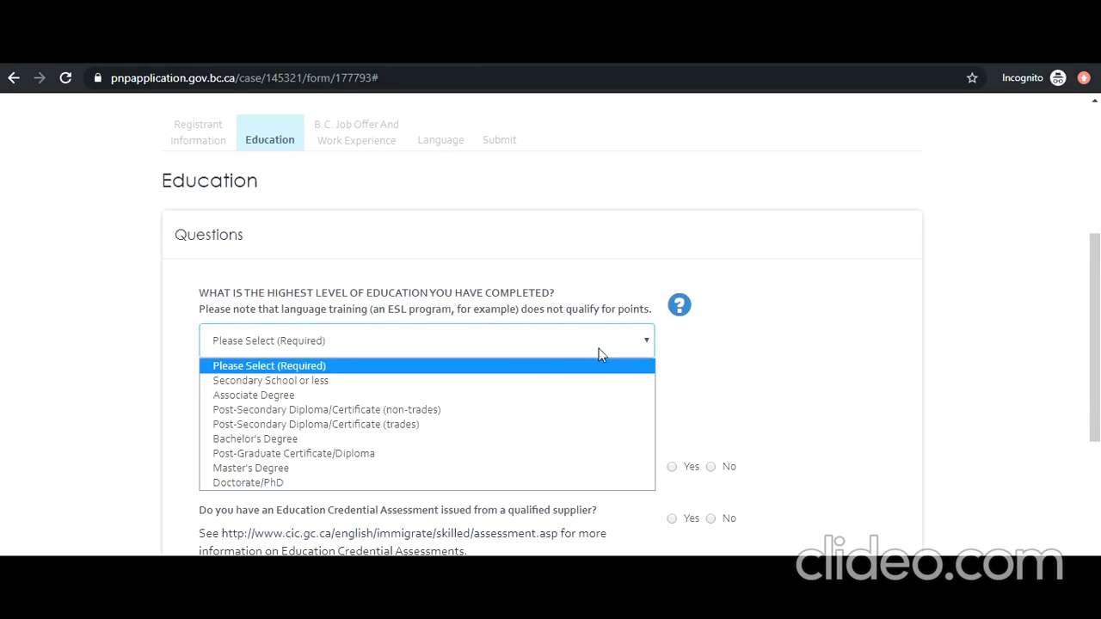
click(483, 438)
click(520, 416)
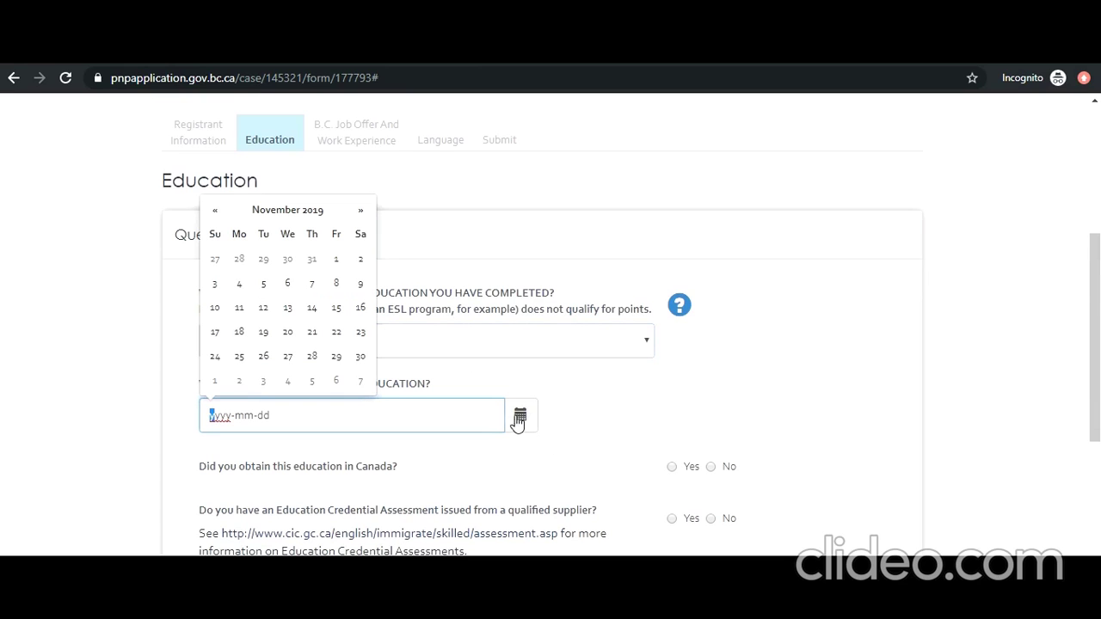
click(320, 219)
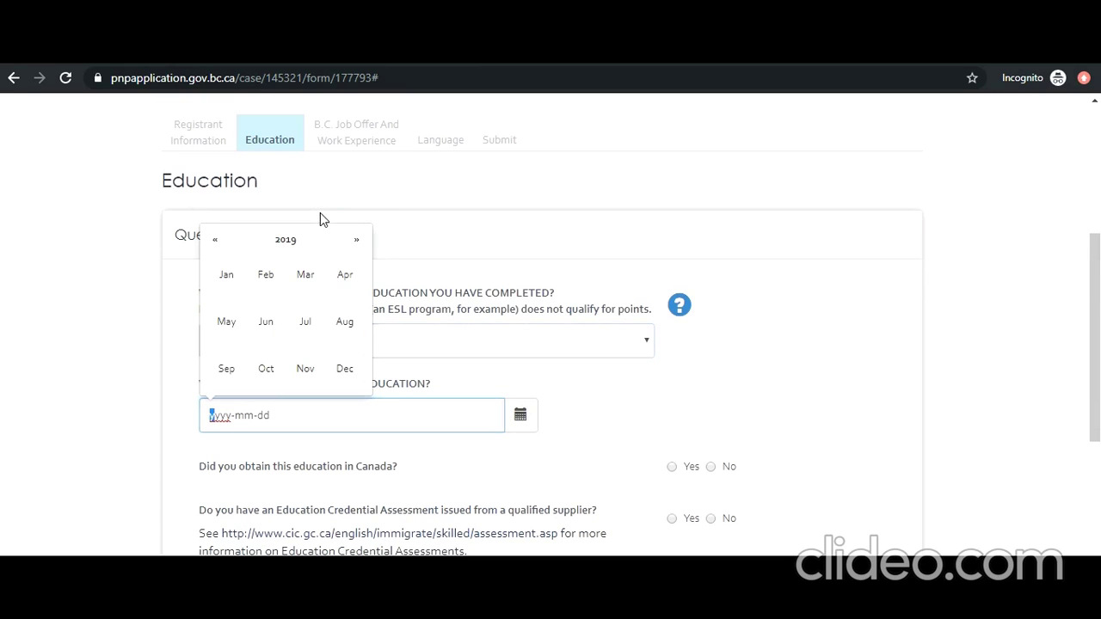
click(276, 243)
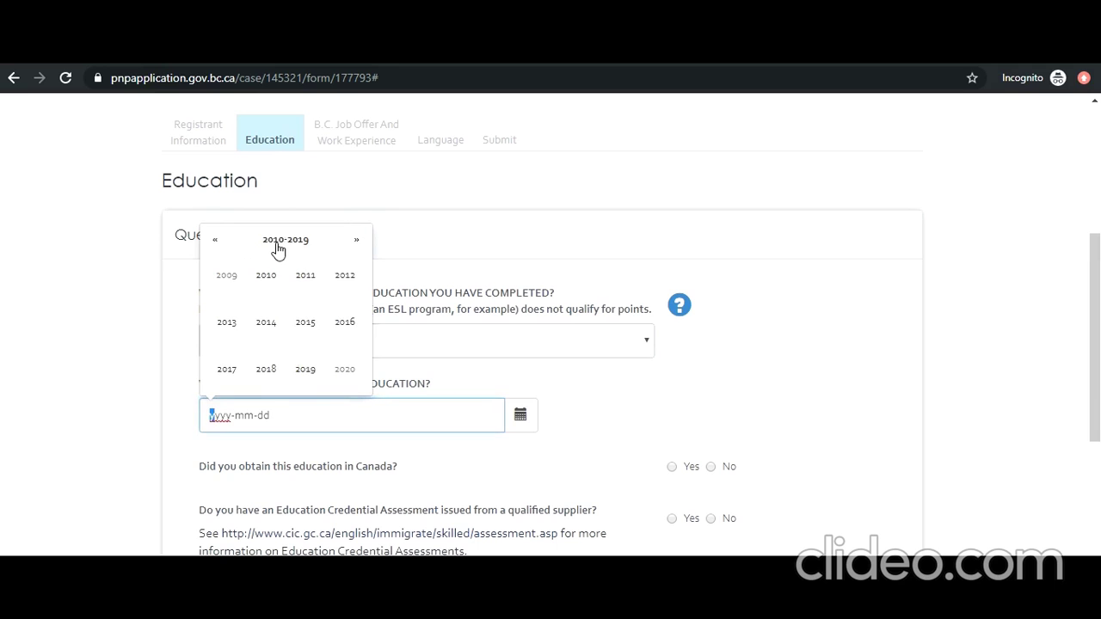
click(343, 282)
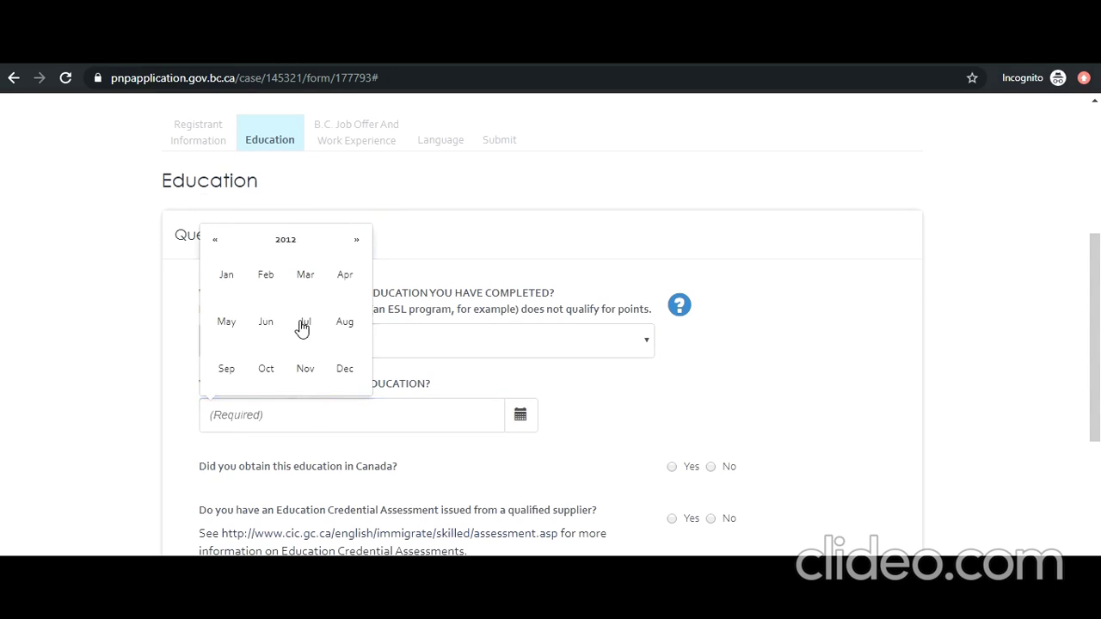
click(292, 324)
click(288, 359)
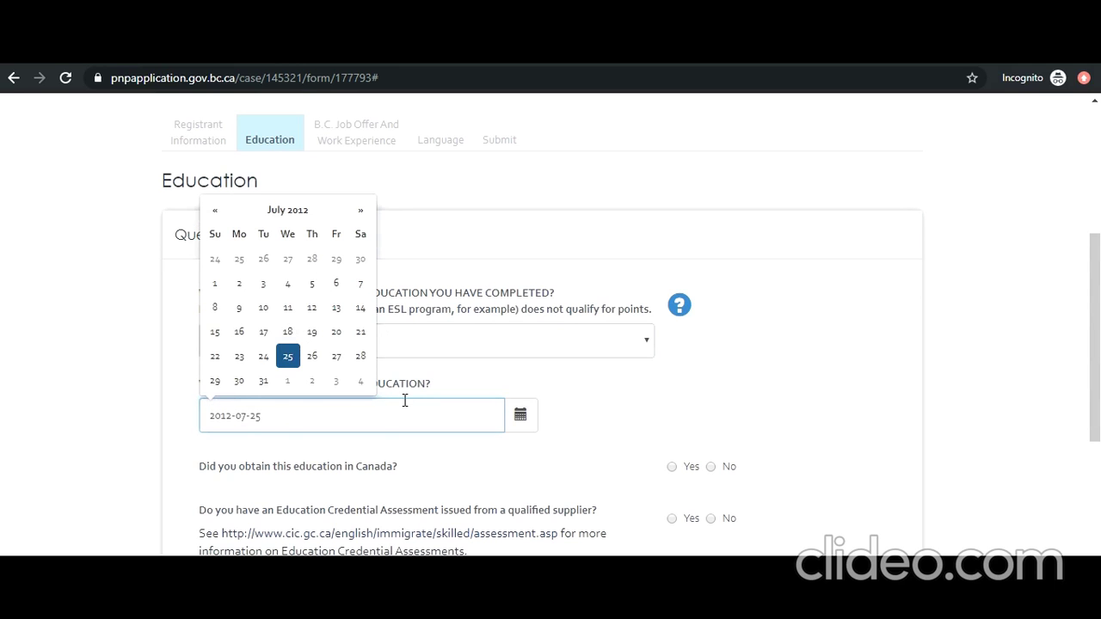
Step: Mark the education as obtained outside Canada, assessed by World Education Services, and enter its ECA number
scroll(406, 404, down, 1)
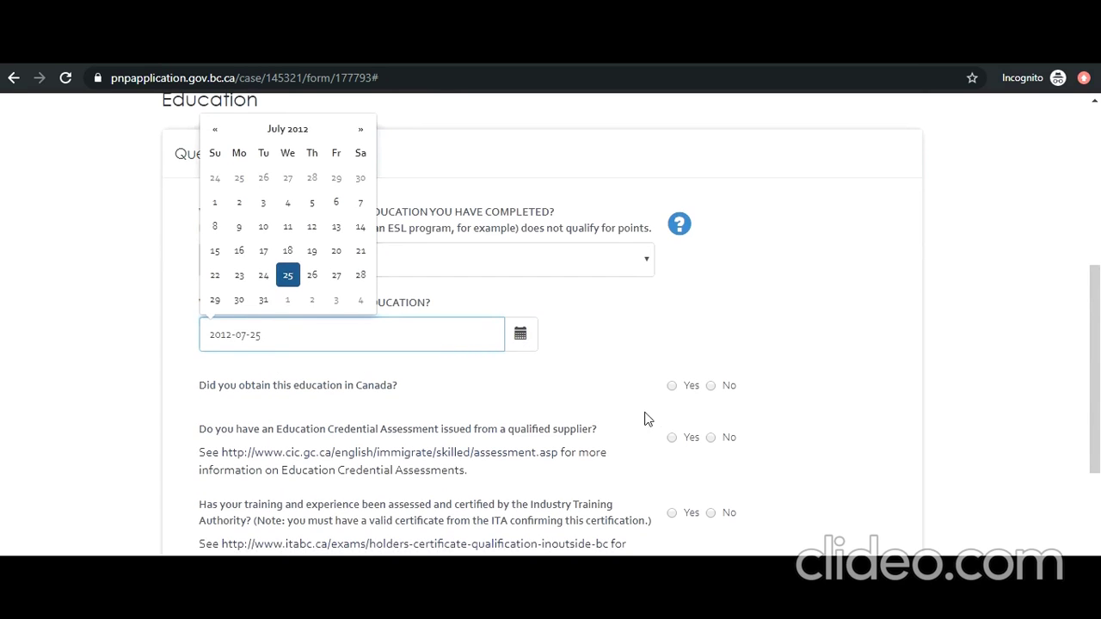
click(710, 385)
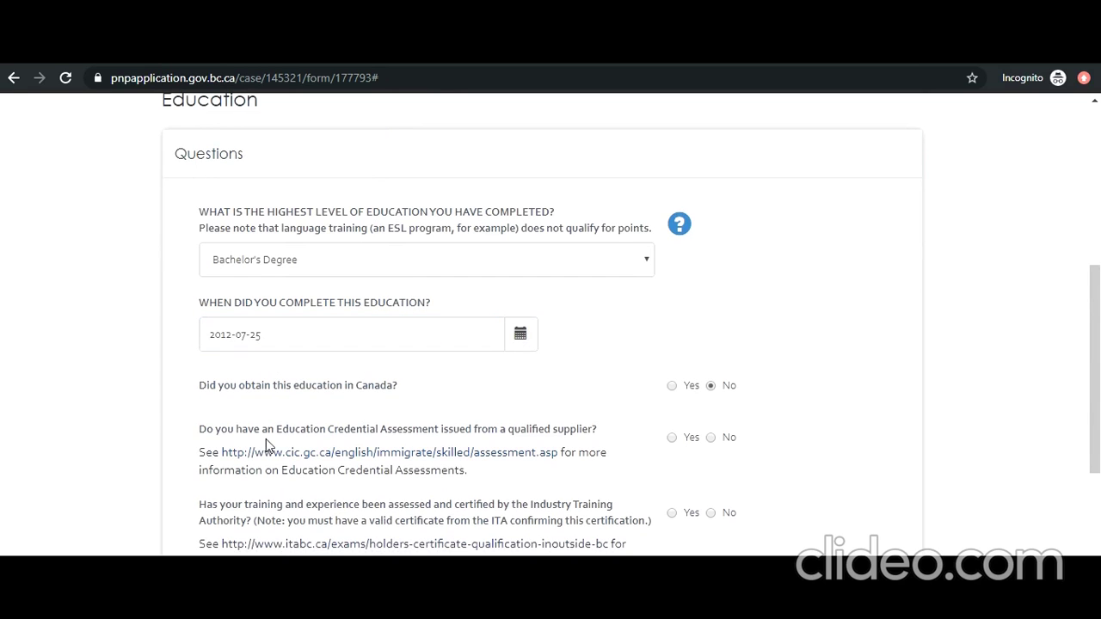
click(672, 438)
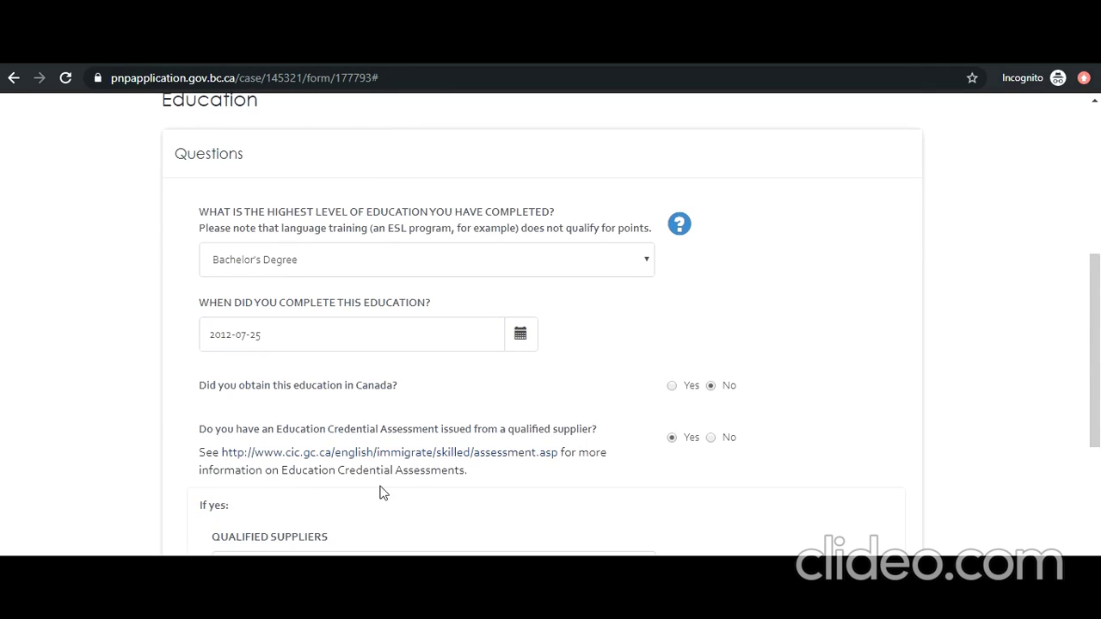
scroll(301, 487, down, 3)
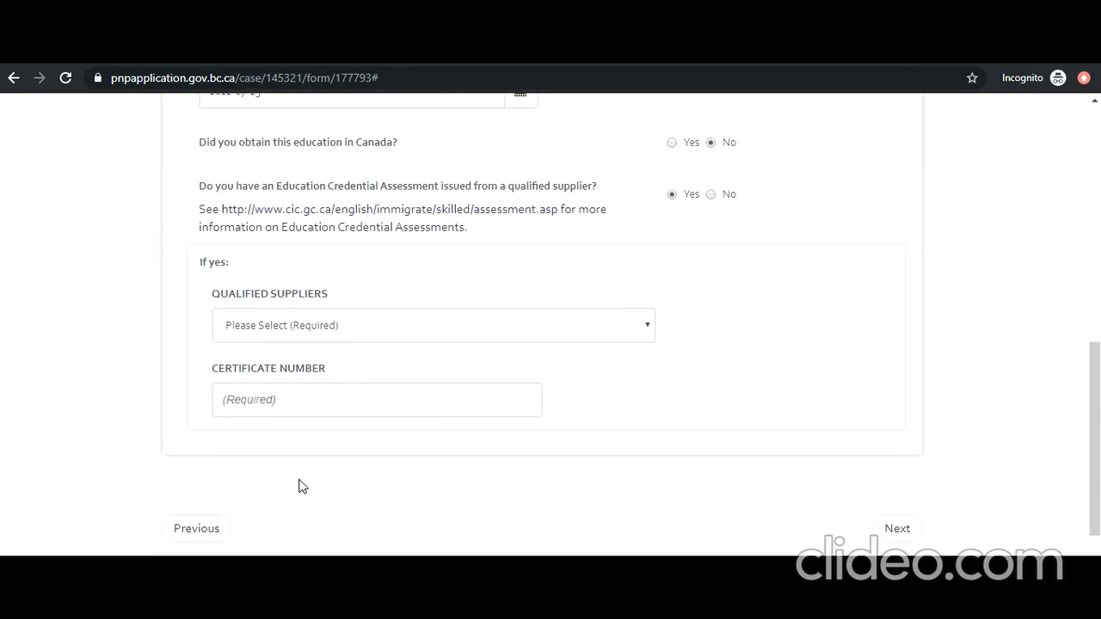
click(534, 336)
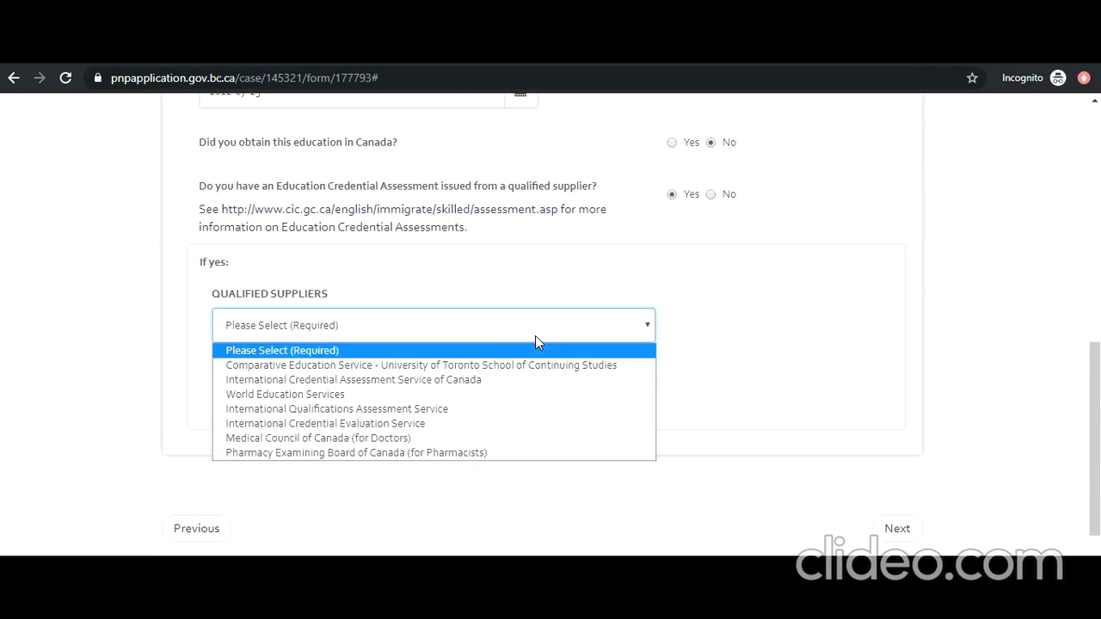
click(442, 393)
click(378, 399)
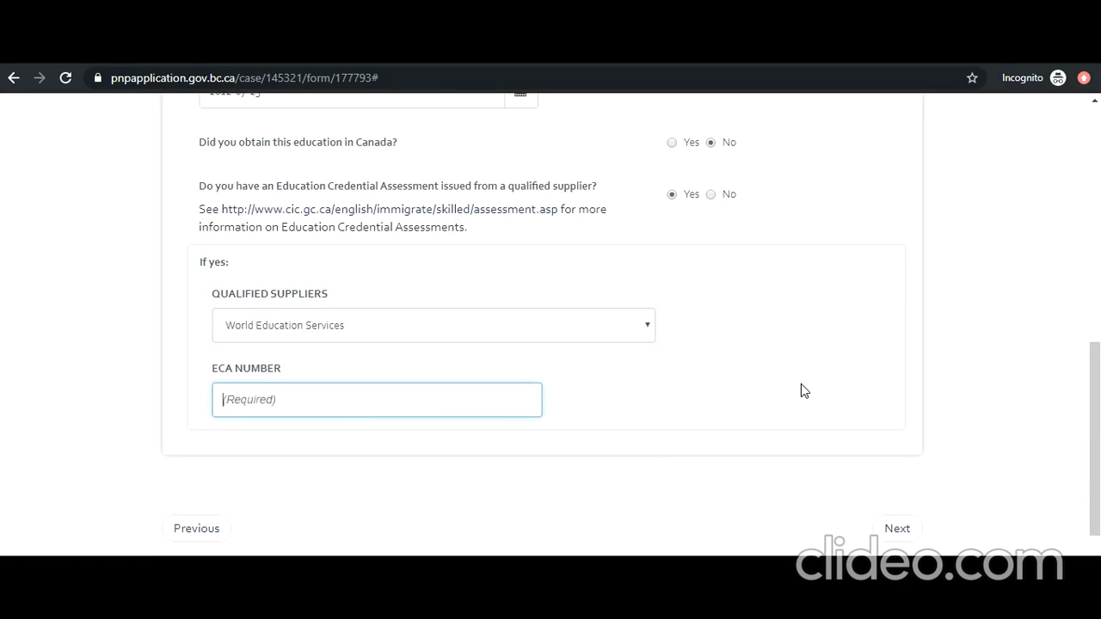
text(78788999)
Step: Continue to the job offer step and enter 'BC IT' as the employer's legal name
click(894, 532)
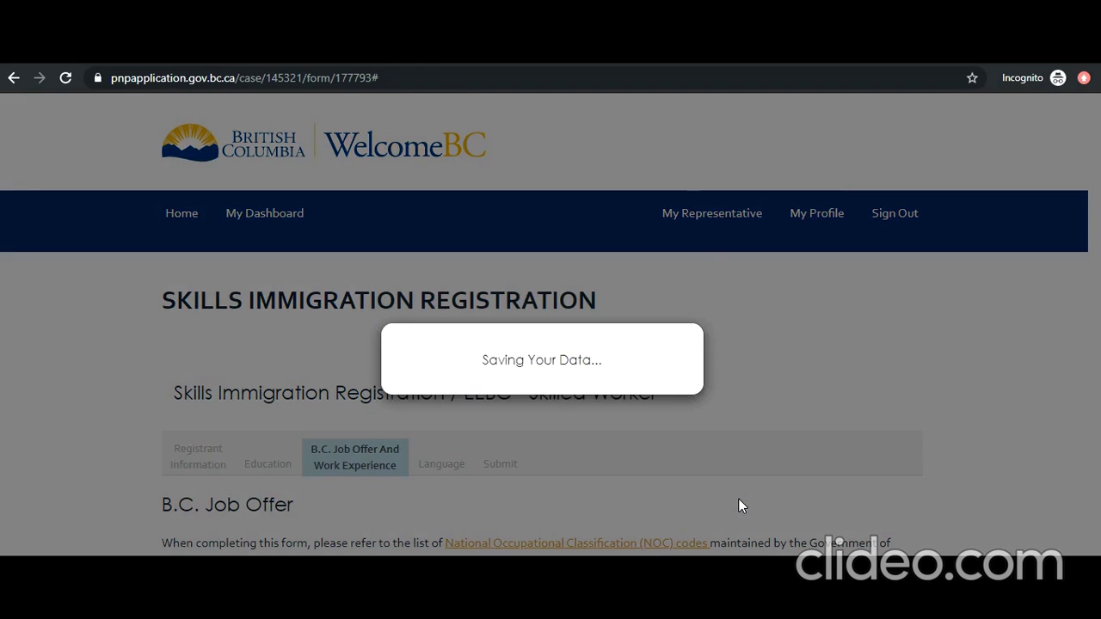
scroll(738, 498, down, 2)
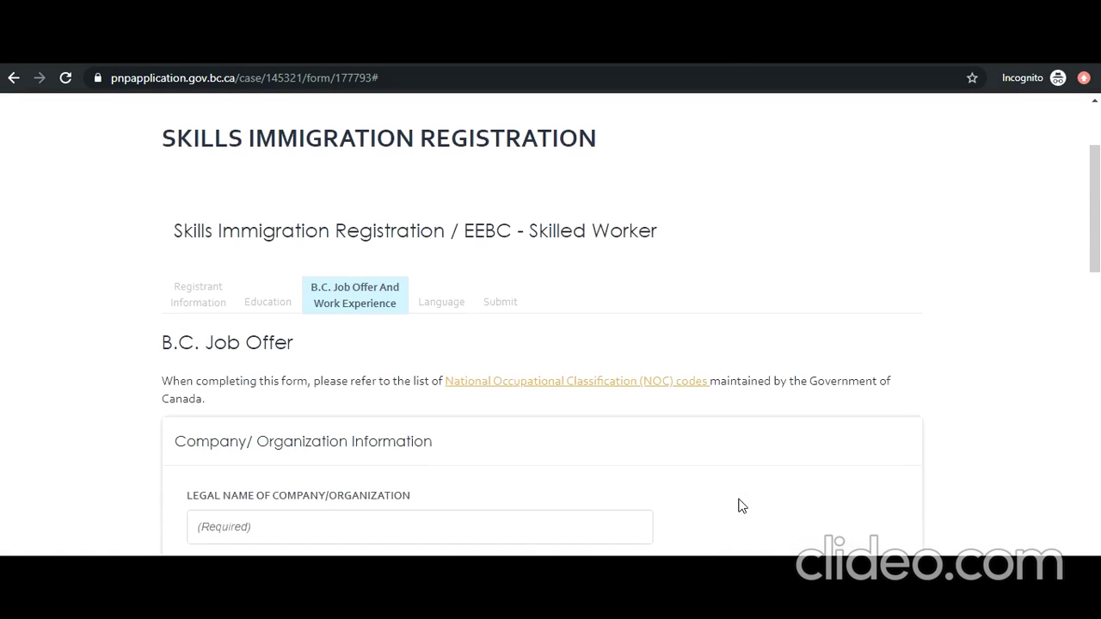
click(493, 520)
text(BC IT)
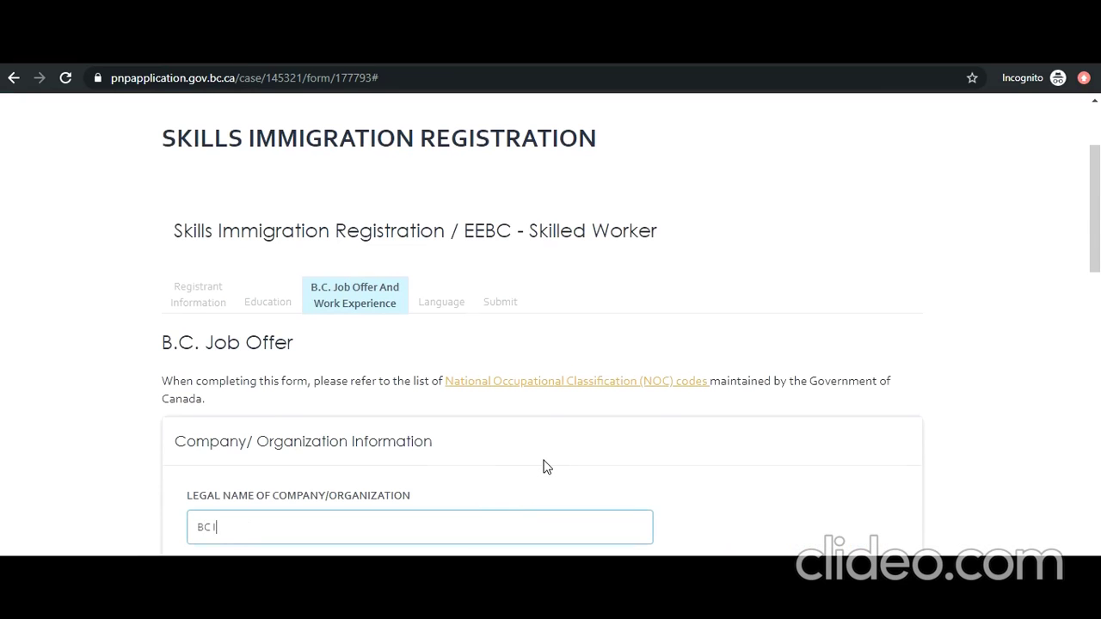
click(547, 467)
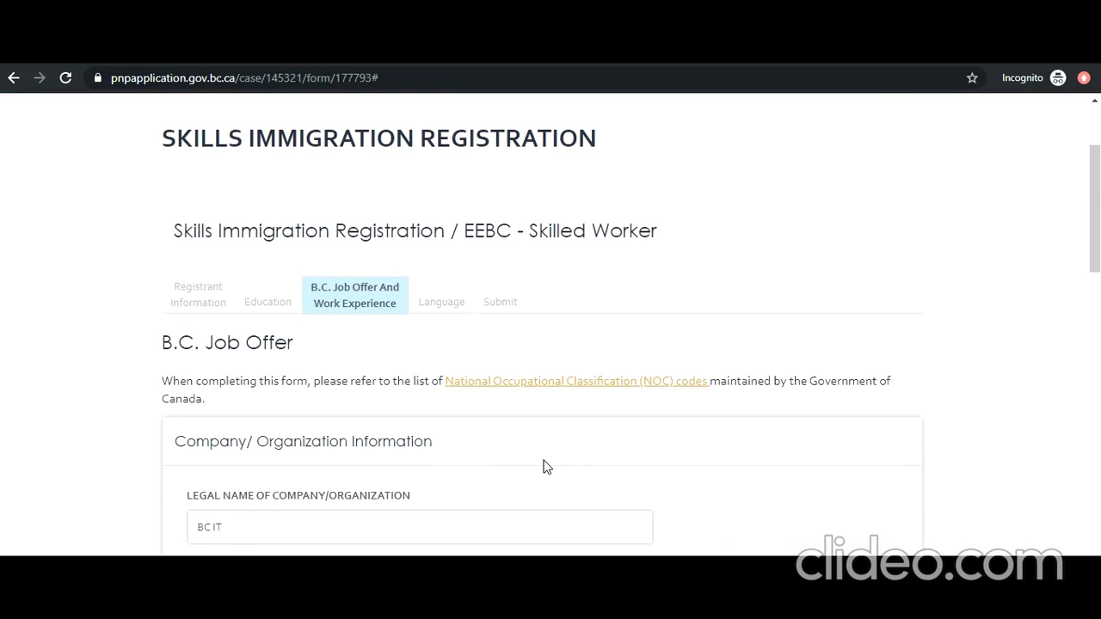
key(Tab)
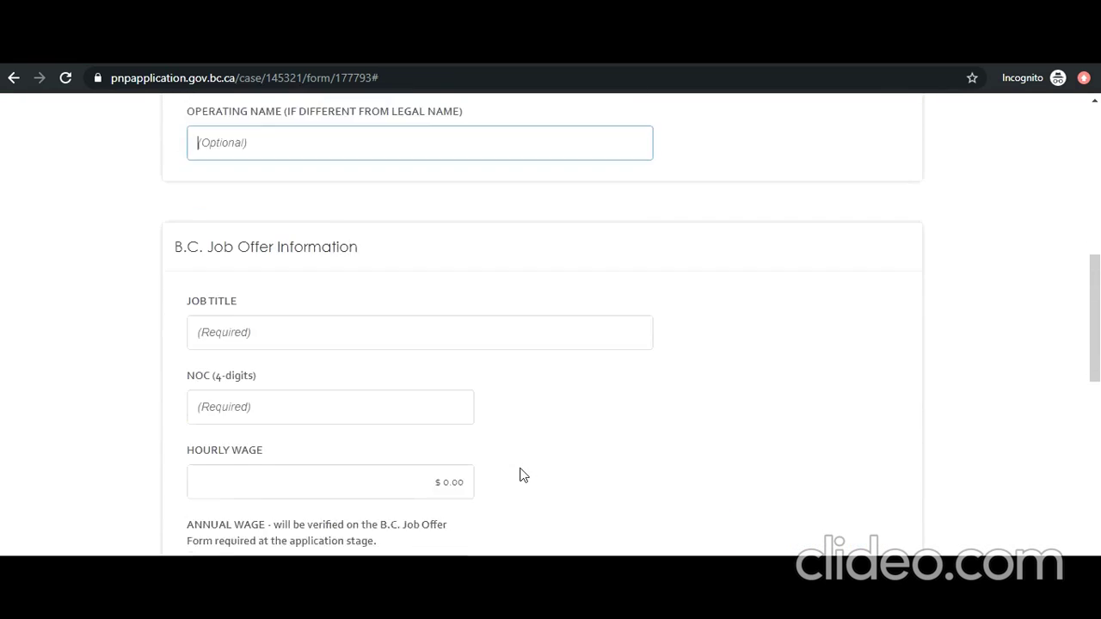
scroll(523, 475, down, 1)
Step: Enter job title Programmer Analyst and NOC code 2174
click(396, 300)
text(Programmer Analyst)
key(Tab)
text(xxxx)
text(217X)
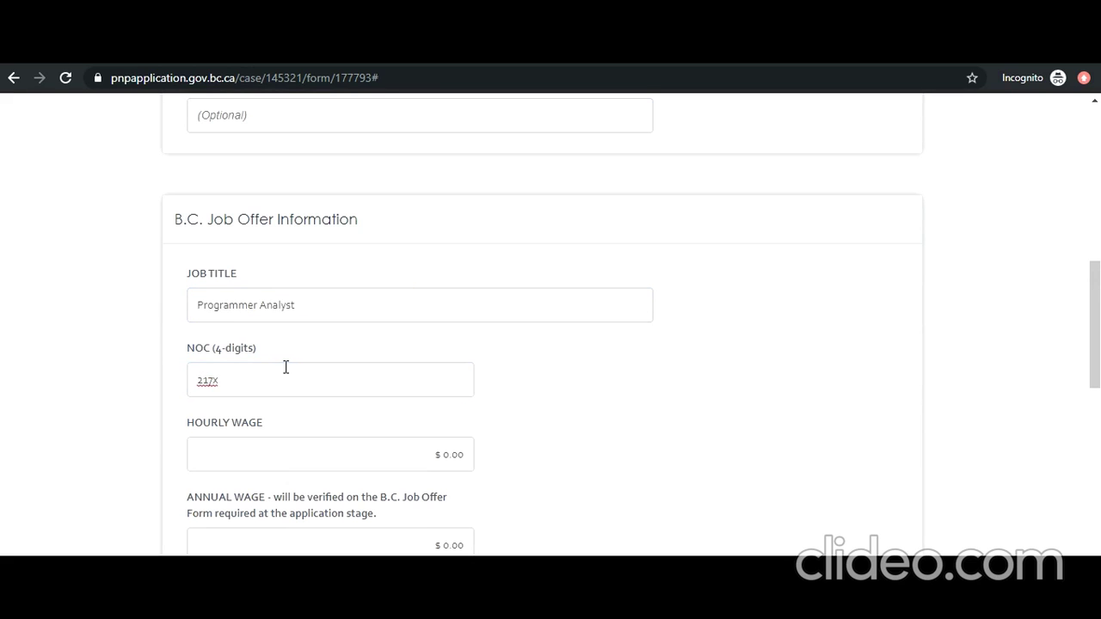
click(258, 381)
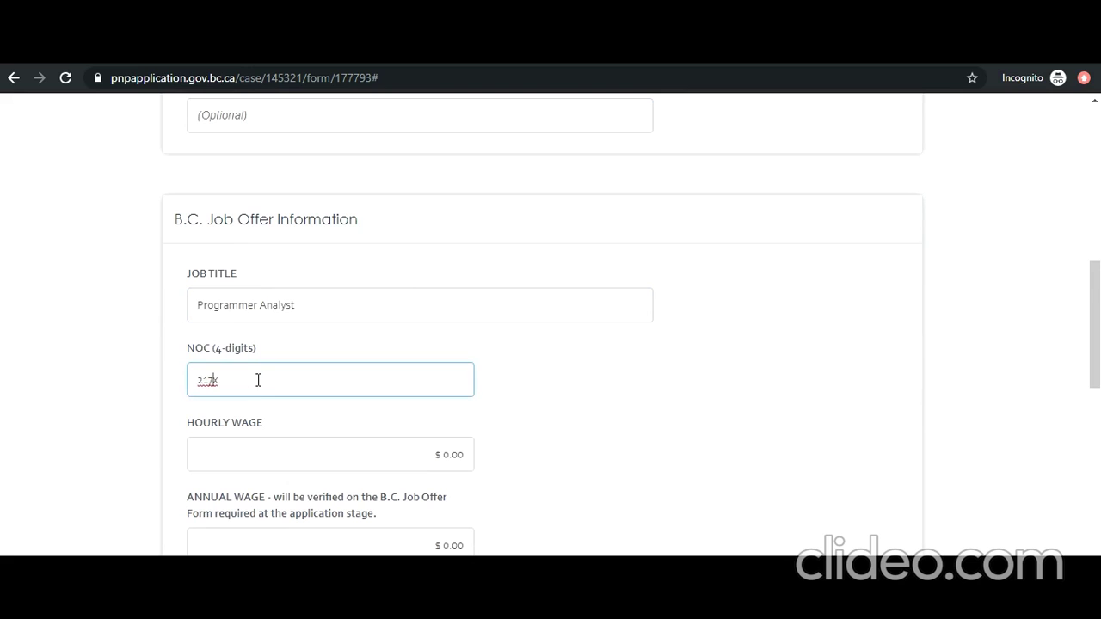
key(BackSpace)
text(4)
Step: Enter hourly wage 49, annual wage 70,000 and 35 hours of work per week
click(258, 447)
text(4)
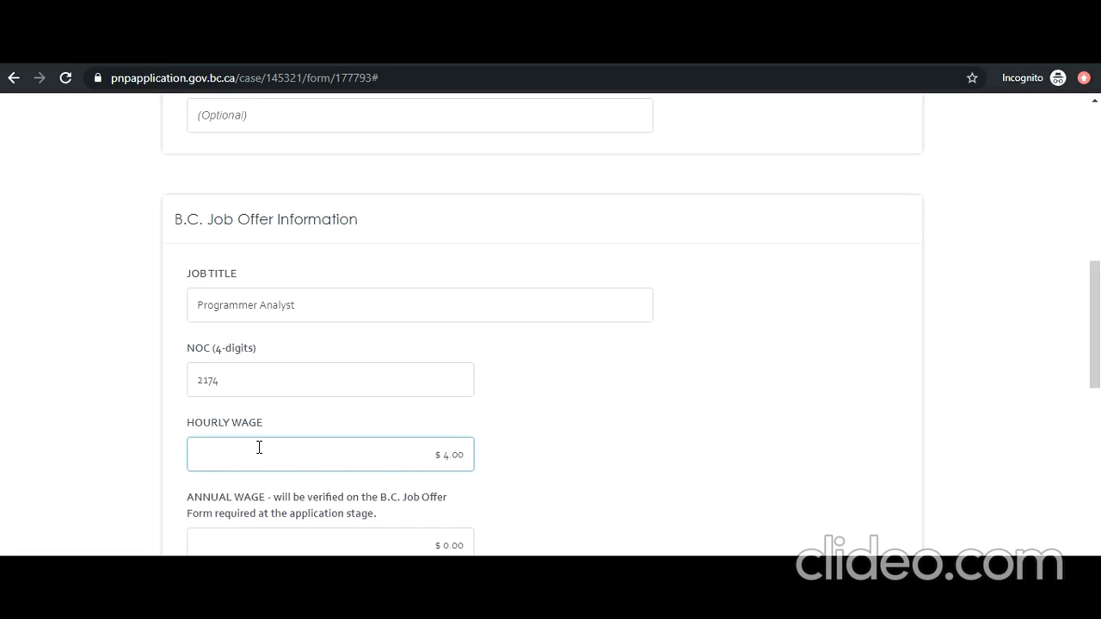
text(9)
scroll(258, 447, down, 1)
scroll(257, 447, down, 3)
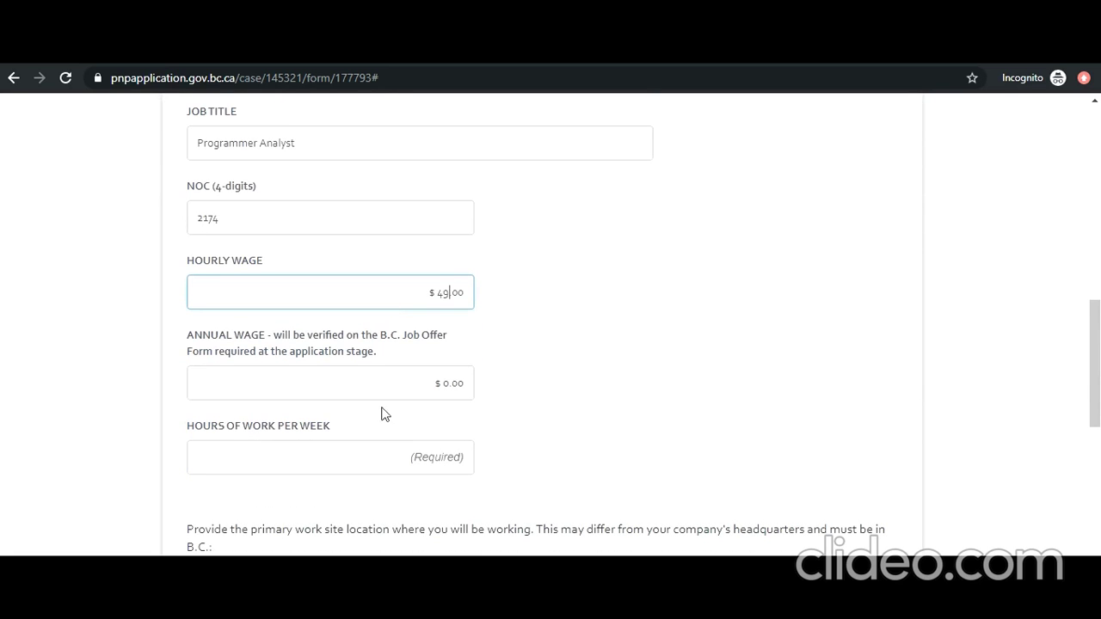
click(444, 382)
text(70,000)
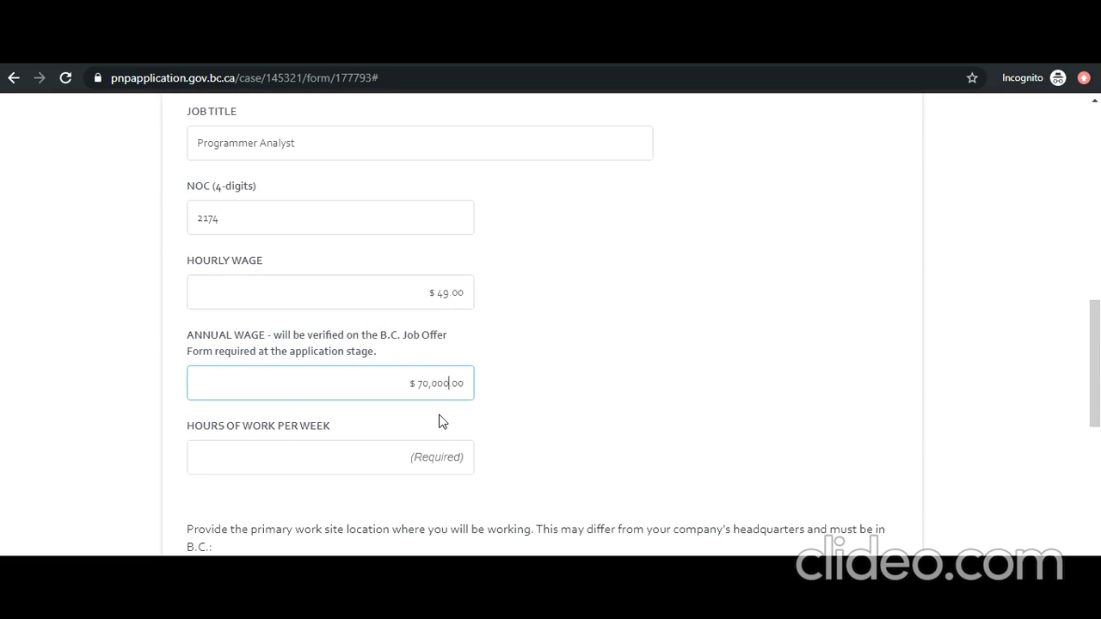
click(383, 456)
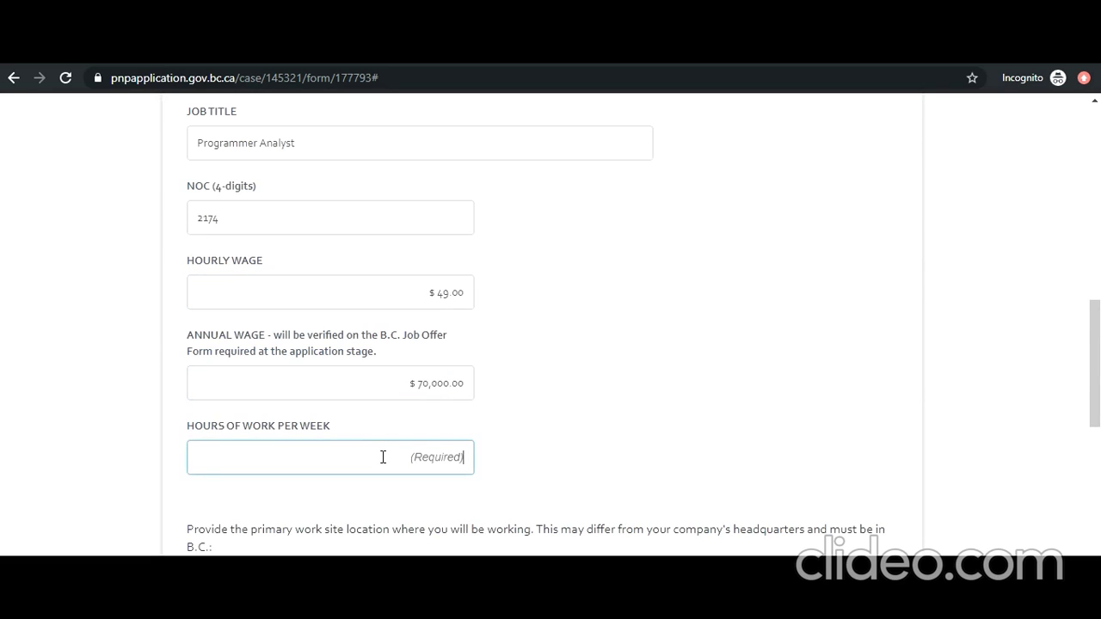
text(35)
scroll(263, 423, down, 3)
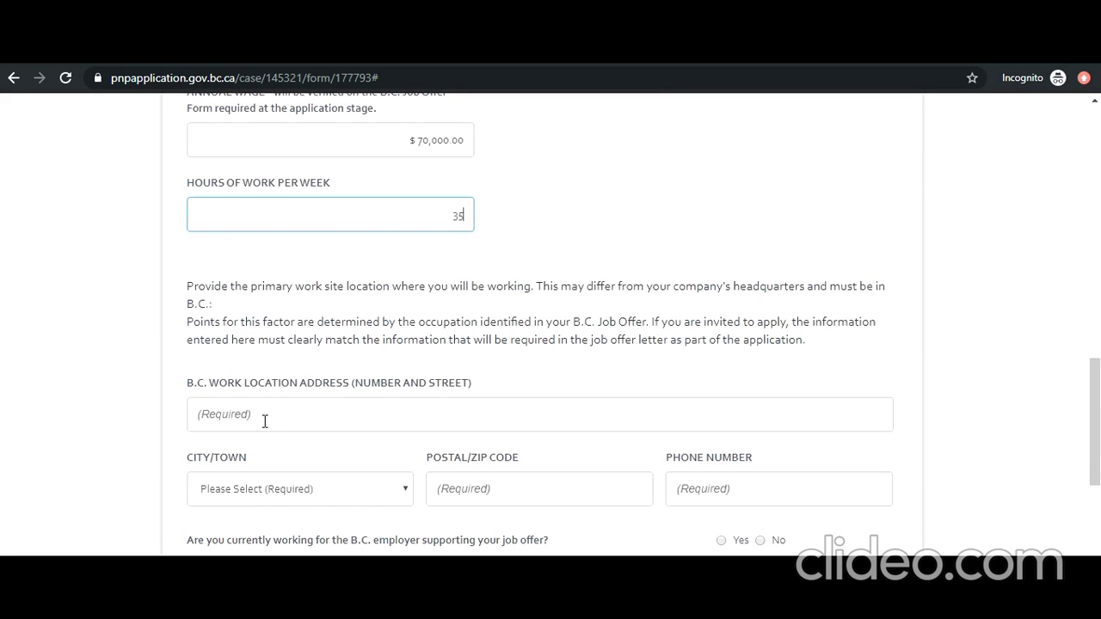
scroll(264, 422, down, 1)
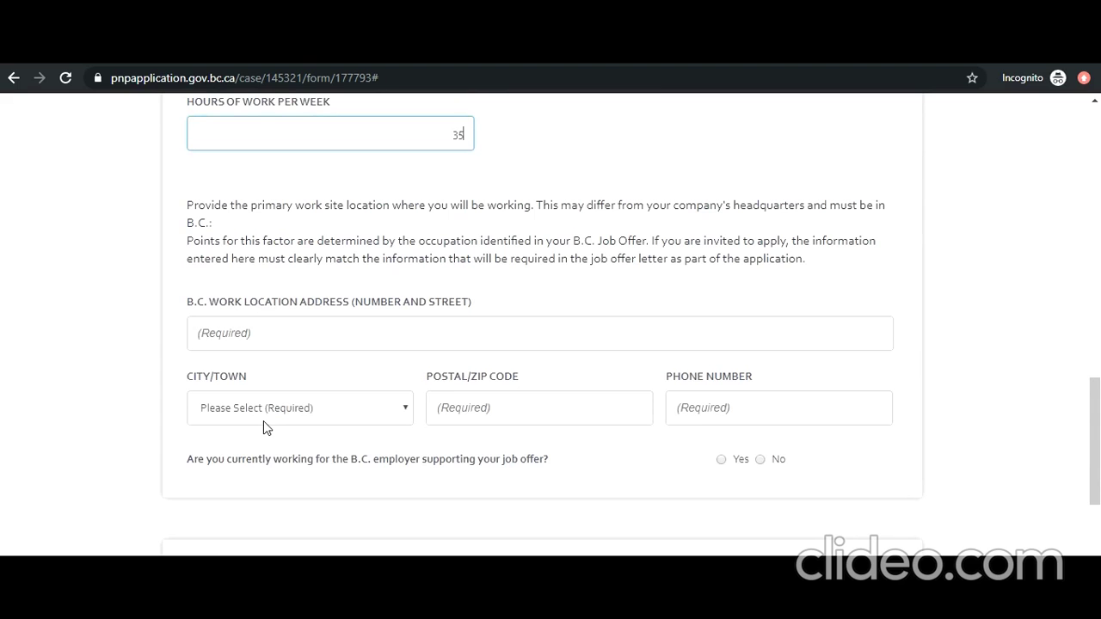
scroll(327, 443, down, 1)
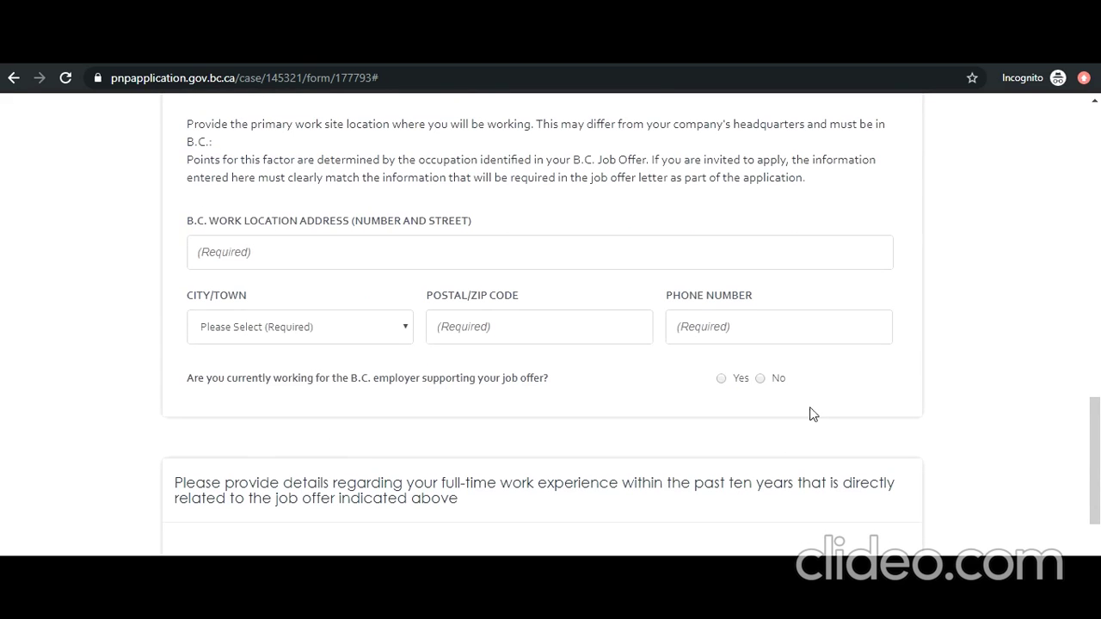
Step: Mark not currently employed by the employer, having related experience outside Canada, then save and continue
click(760, 378)
scroll(582, 411, down, 3)
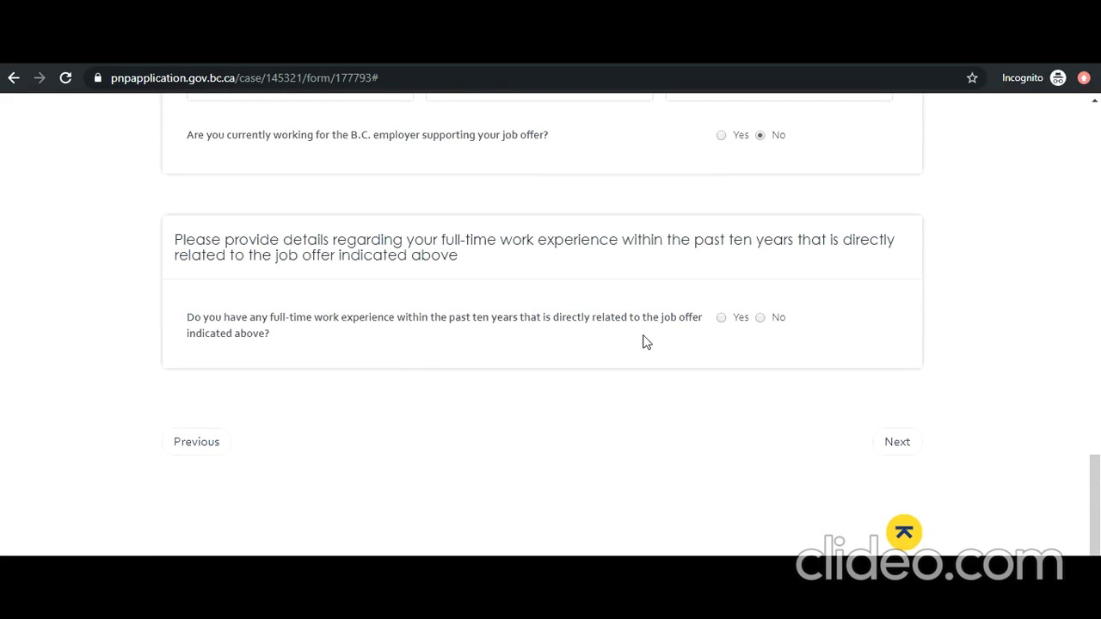
click(721, 317)
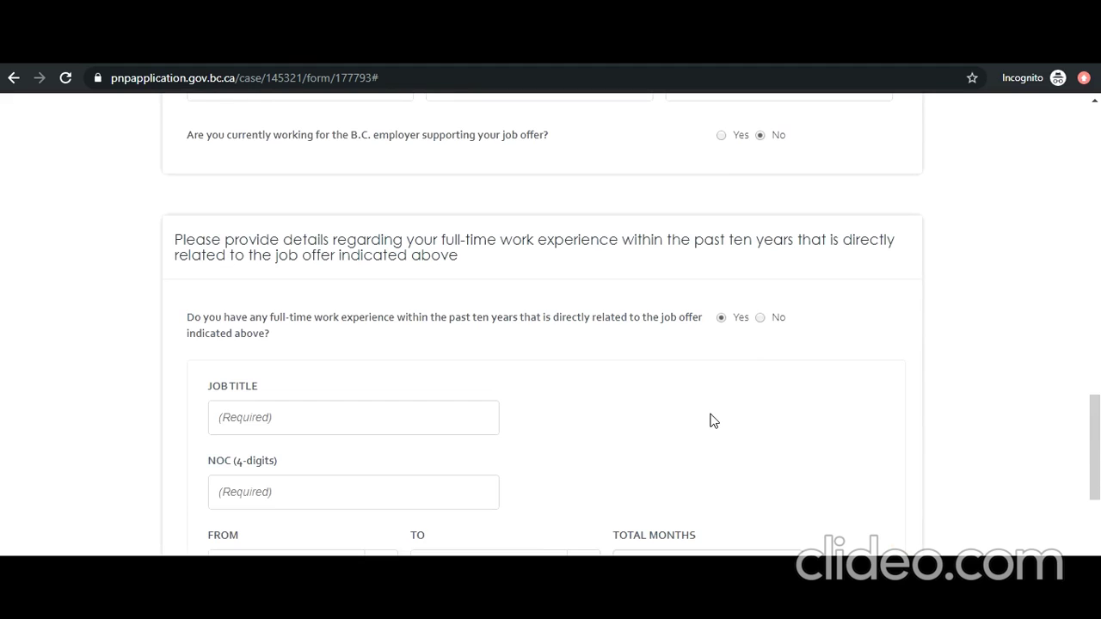
scroll(710, 421, down, 4)
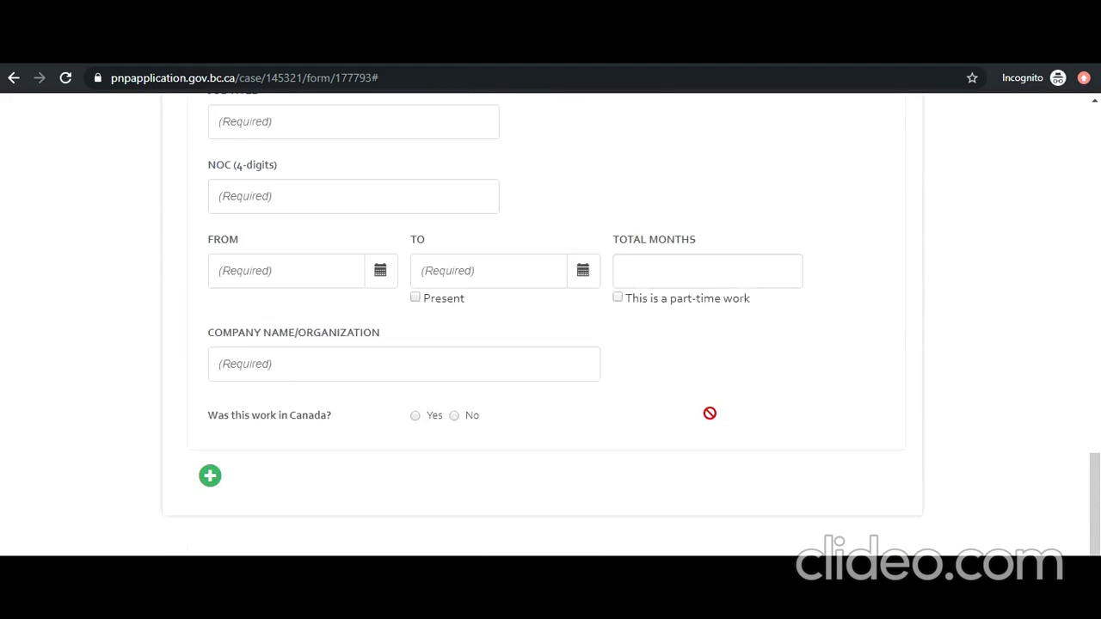
click(454, 387)
scroll(514, 425, down, 3)
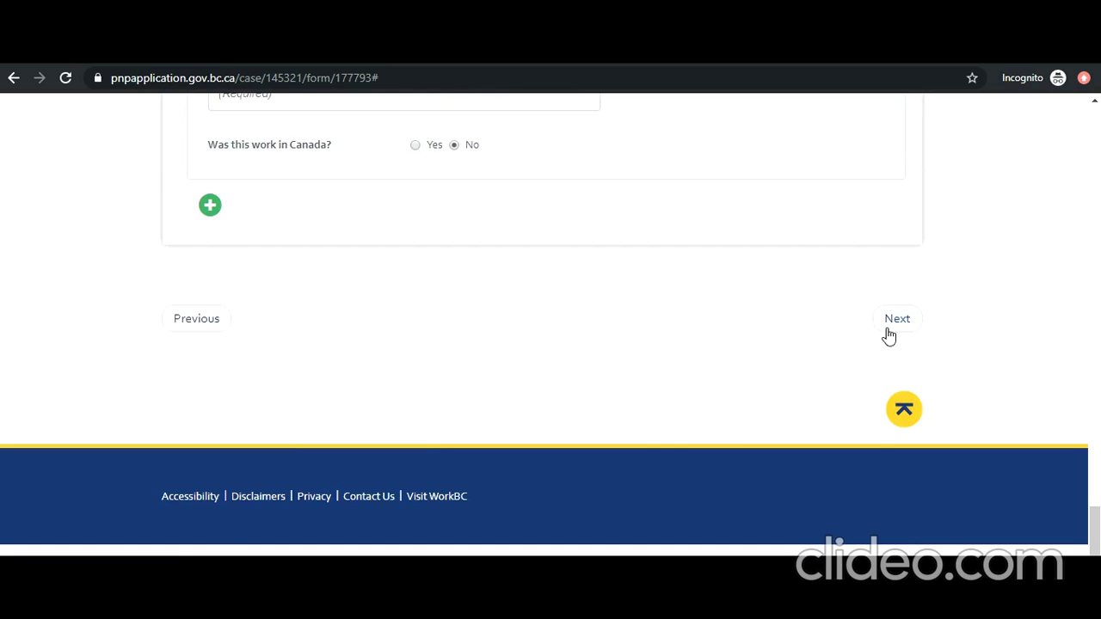
click(881, 332)
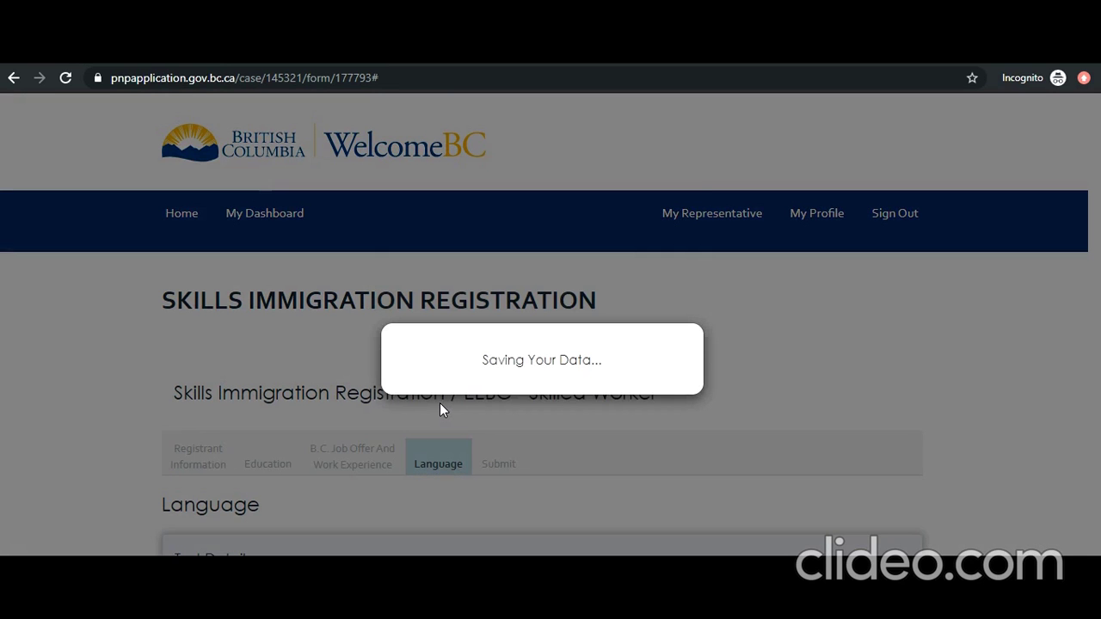
Step: Confirm a valid language test of type IELTS General dated 2019-10-16
scroll(438, 410, down, 4)
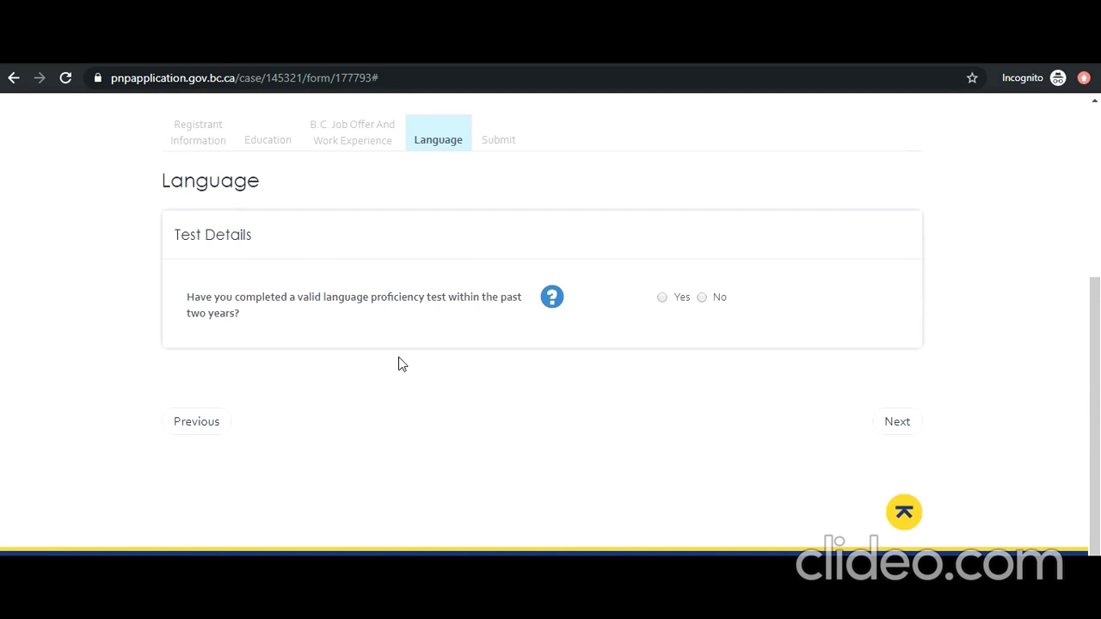
click(661, 298)
scroll(507, 336, down, 2)
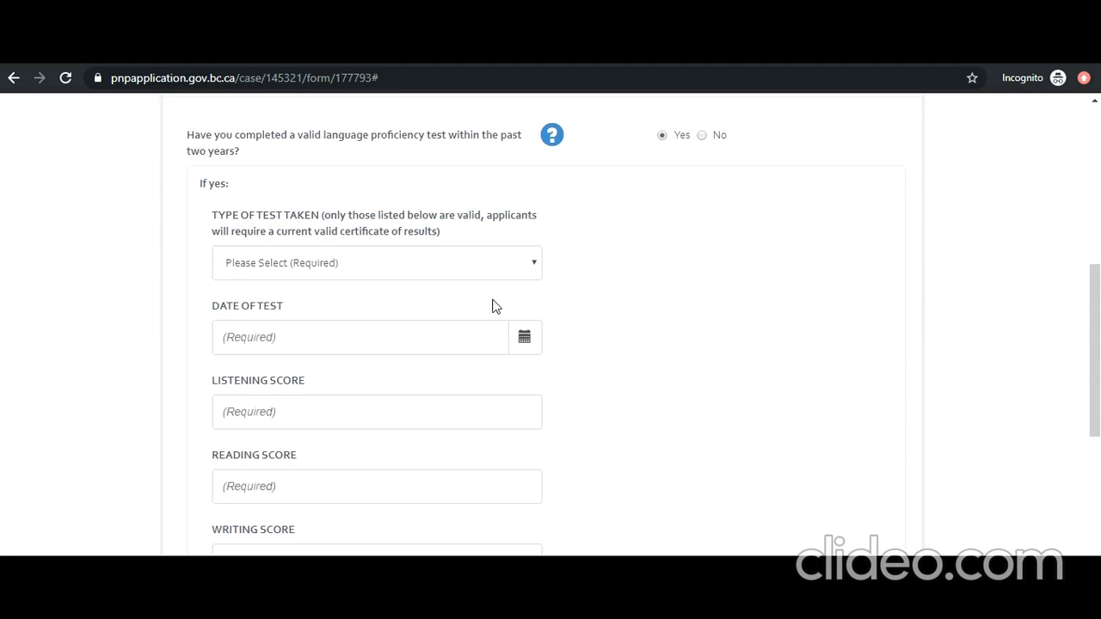
click(493, 263)
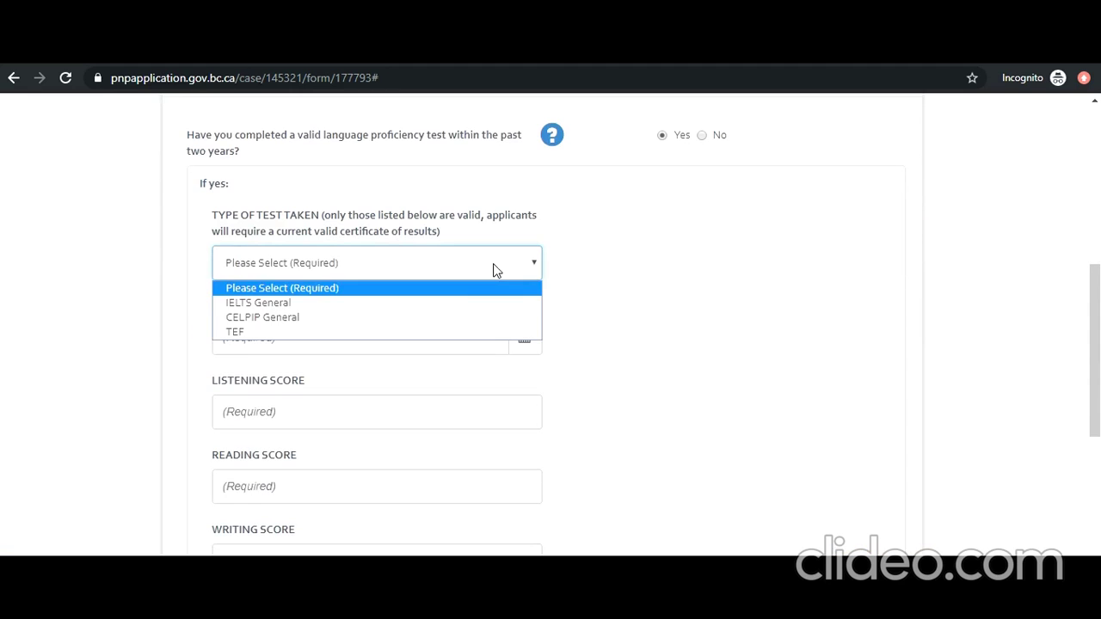
click(442, 306)
click(524, 344)
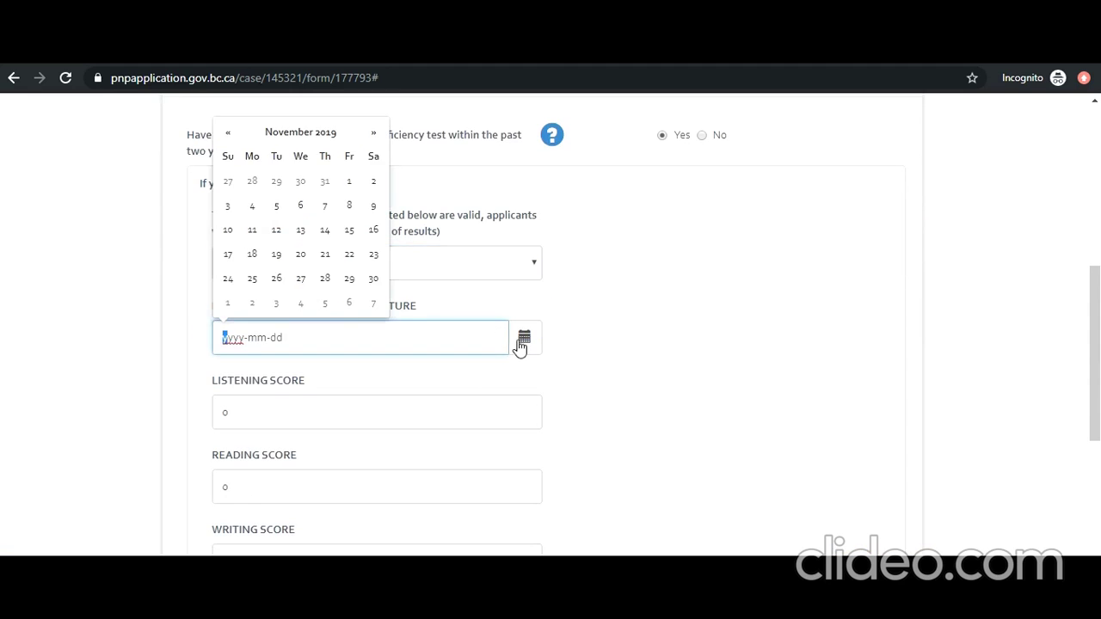
click(228, 134)
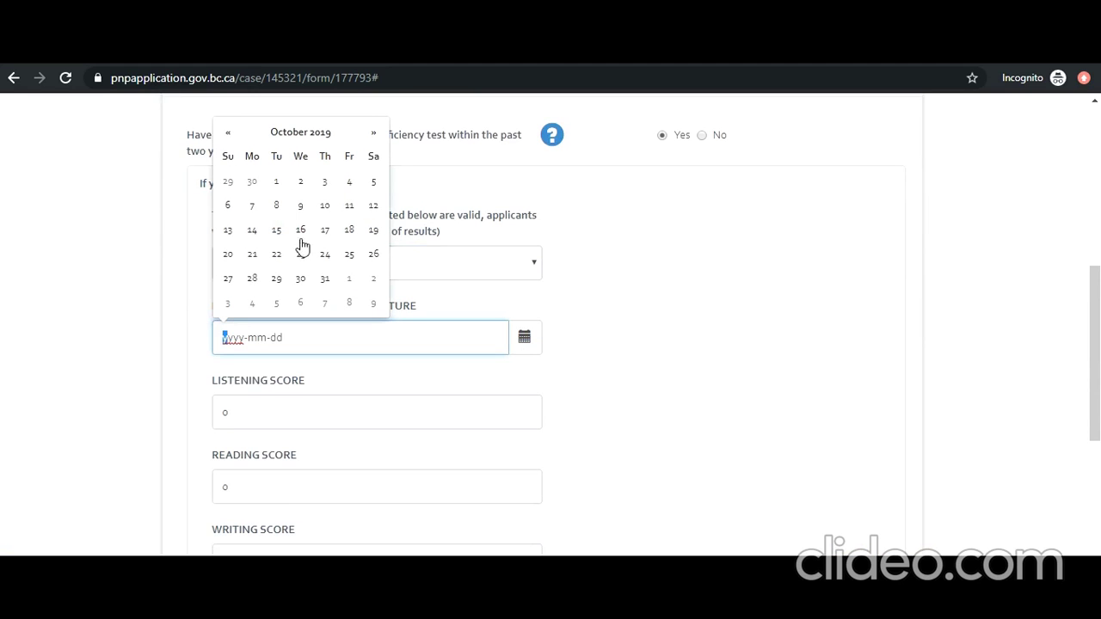
click(300, 230)
Step: Set the Listening, Reading, Writing and Speaking scores to 8 and enter the test report form number
click(379, 422)
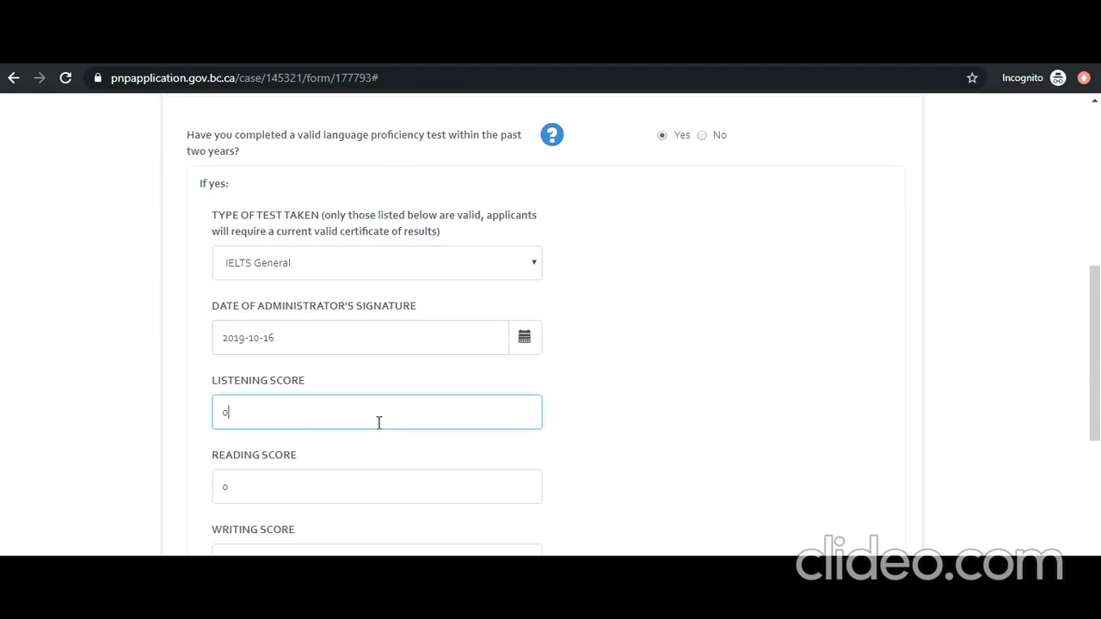
drag(302, 421, 169, 406)
text(8)
drag(253, 486, 219, 487)
text(8)
drag(268, 555, 220, 559)
text(8)
scroll(251, 489, down, 3)
drag(262, 392, 168, 393)
text(8)
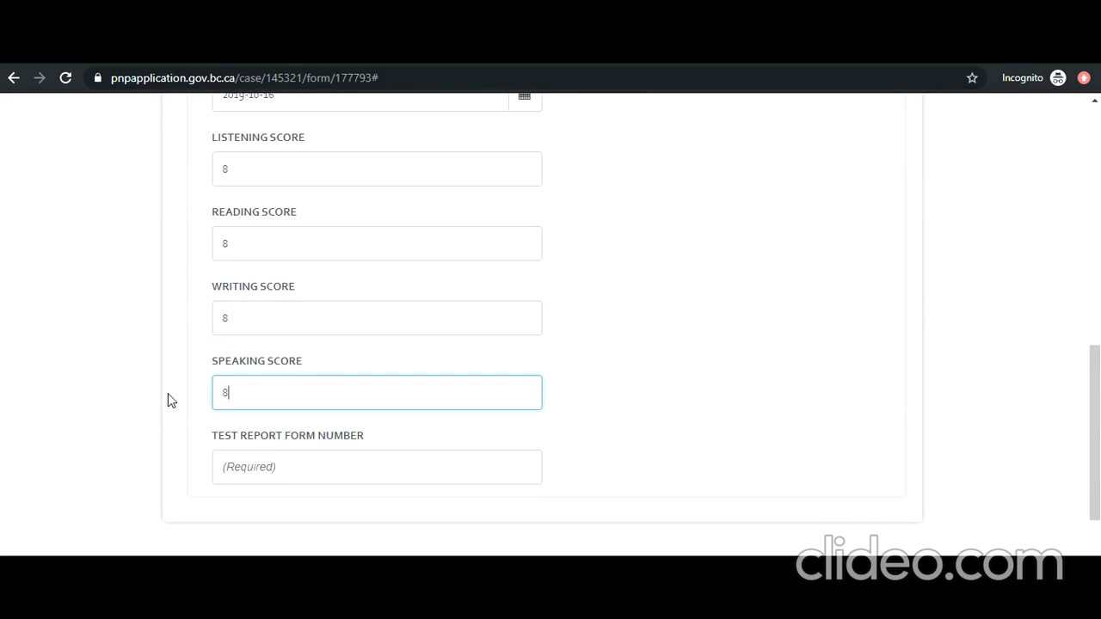
click(277, 481)
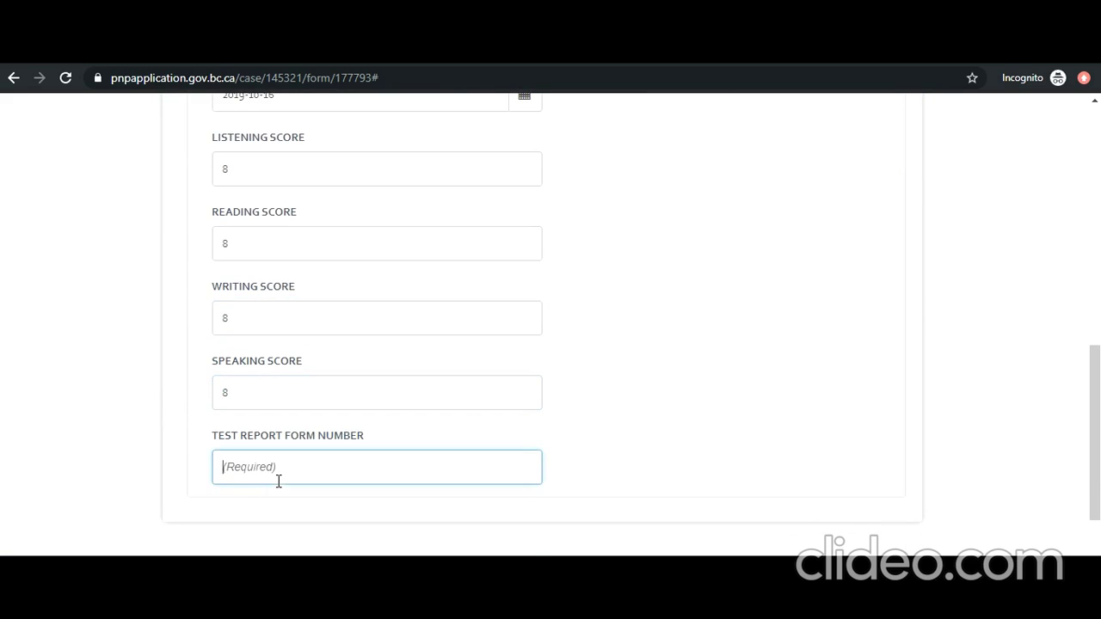
text(TRFF4444555)
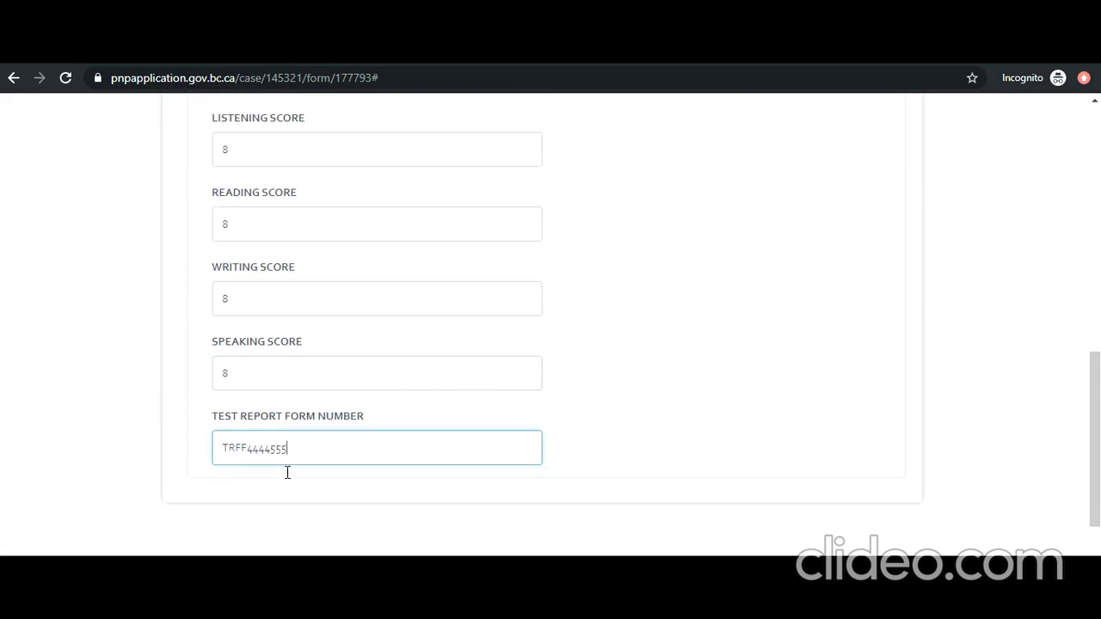
scroll(413, 468, down, 3)
scroll(884, 362, up, 15)
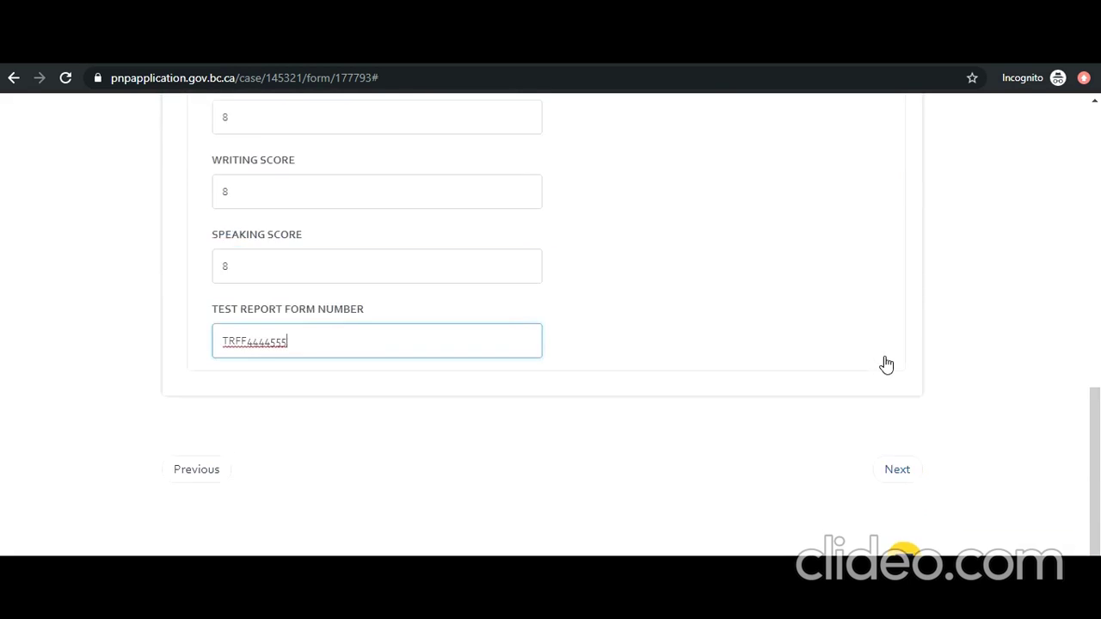